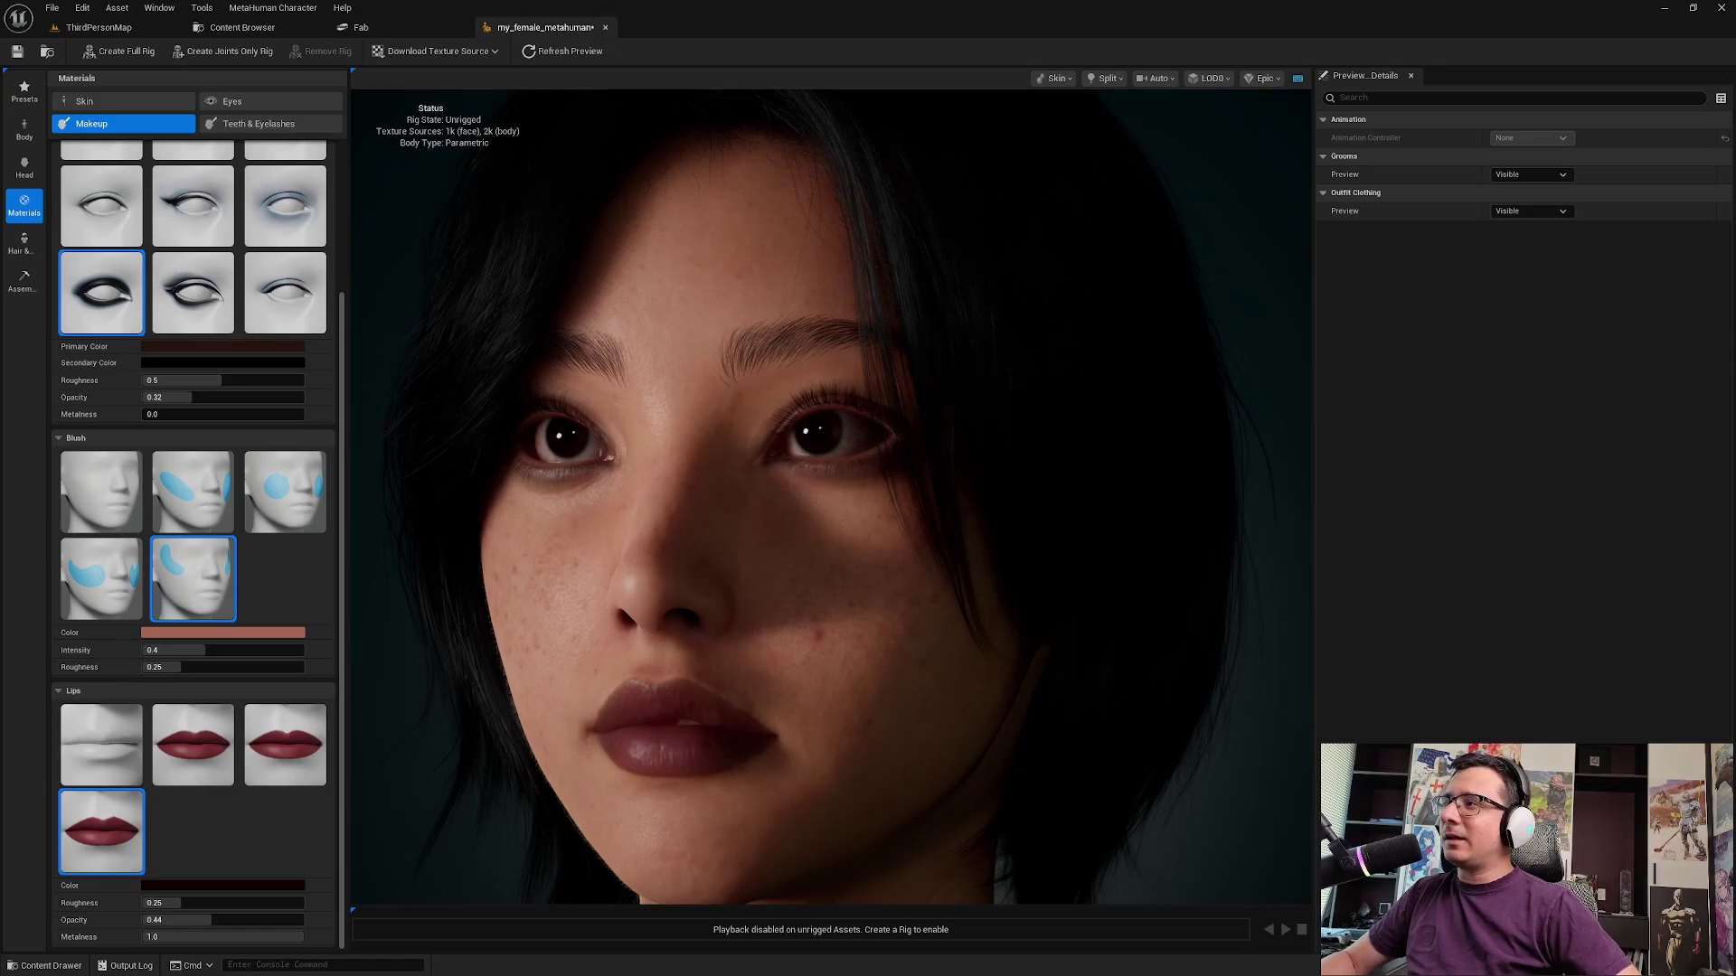
{"action": "left_click_drag", "start_coordinate": [830, 497], "coordinate": [884, 497]}
{"action": "left_click_drag", "start_coordinate": [669, 599], "coordinate": [687, 599]}
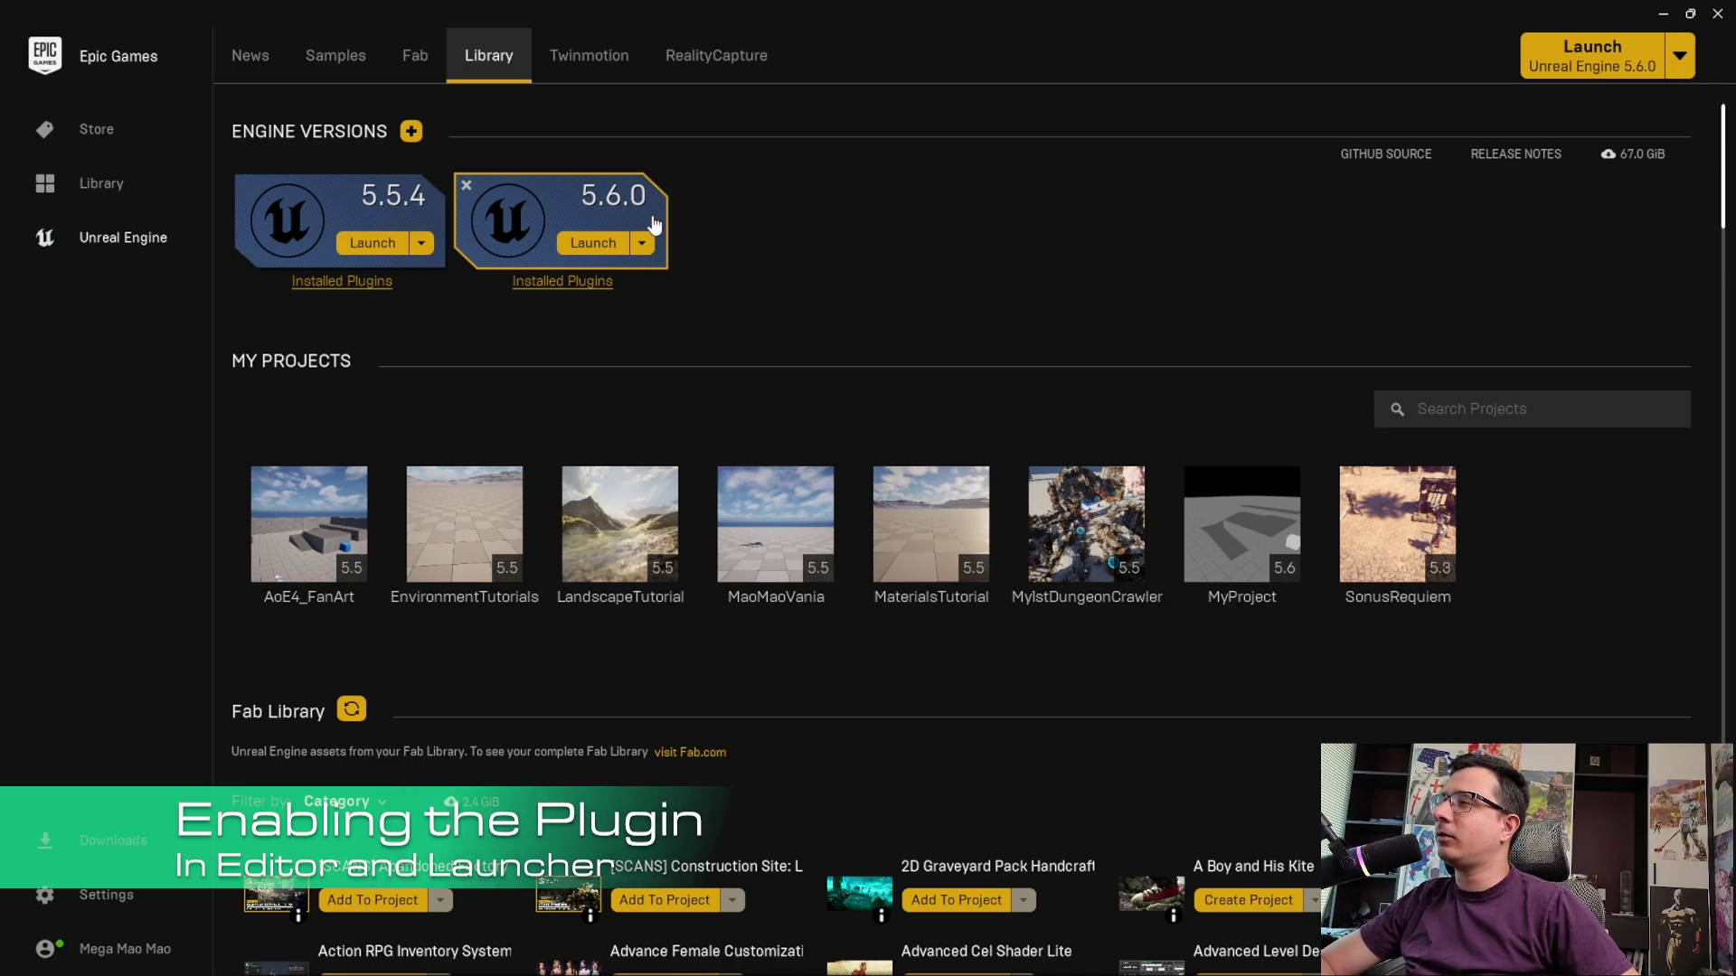
Check the Unreal Engine 5.6.0 installation options in the Epic Games Launcher for the MetaHuman Creator Core Data component
{"action": "left_click", "coordinate": [643, 248]}
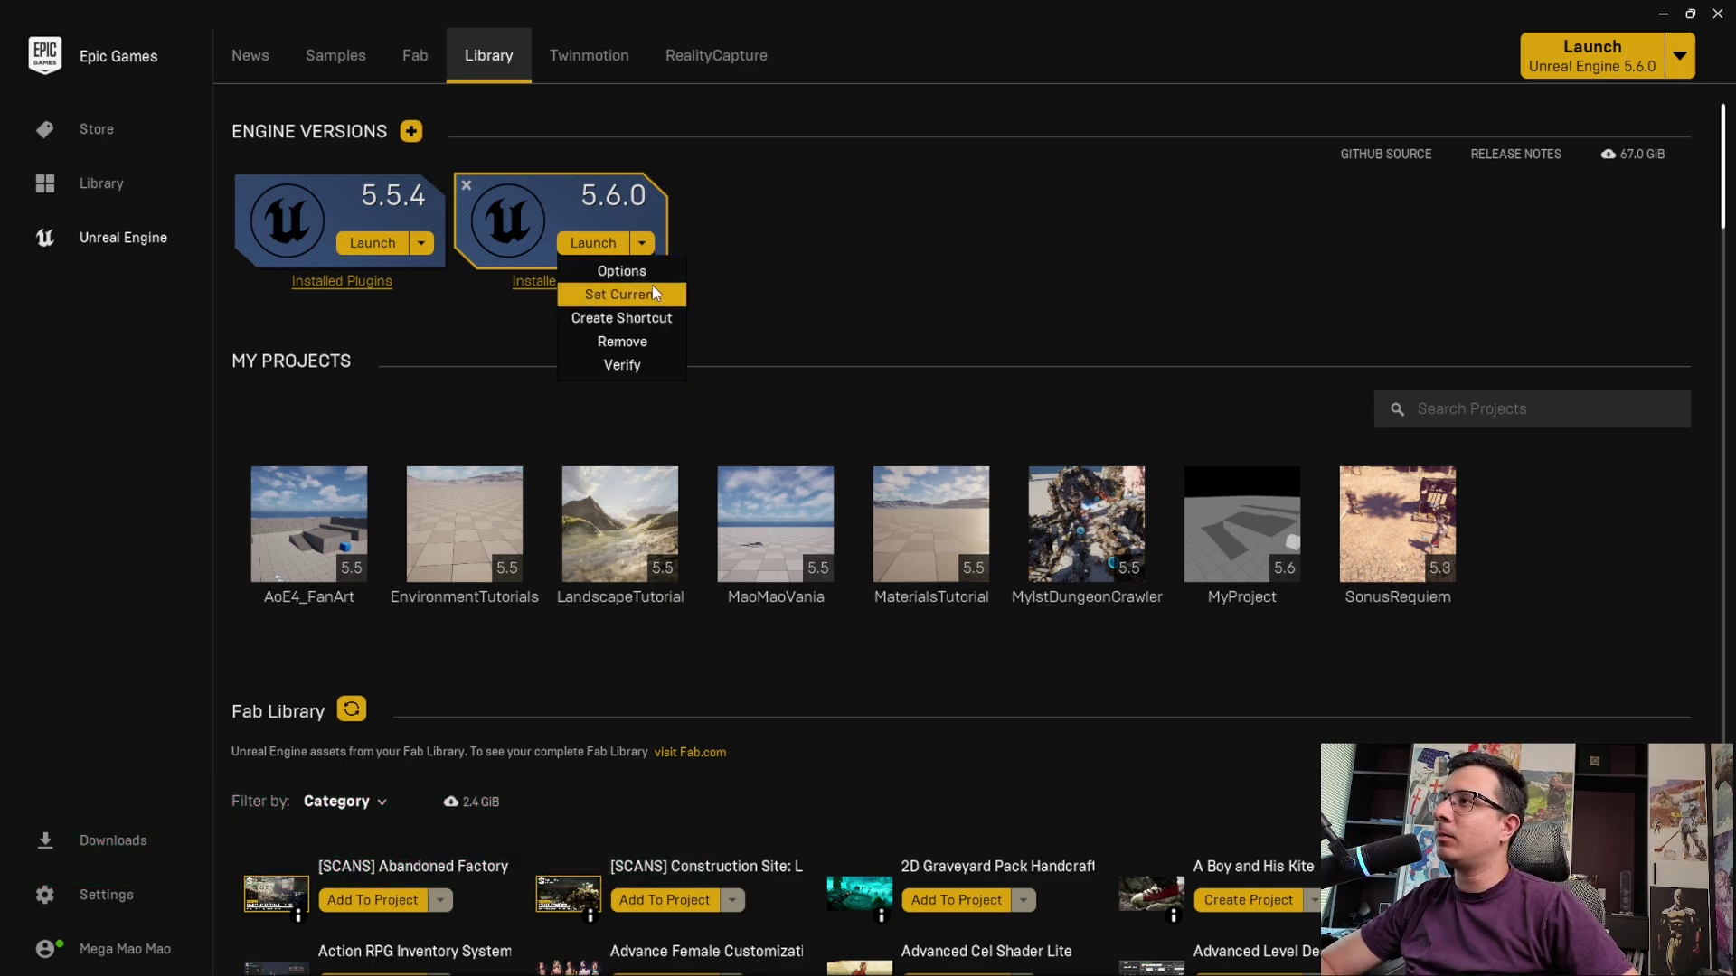
{"action": "left_click", "coordinate": [642, 272]}
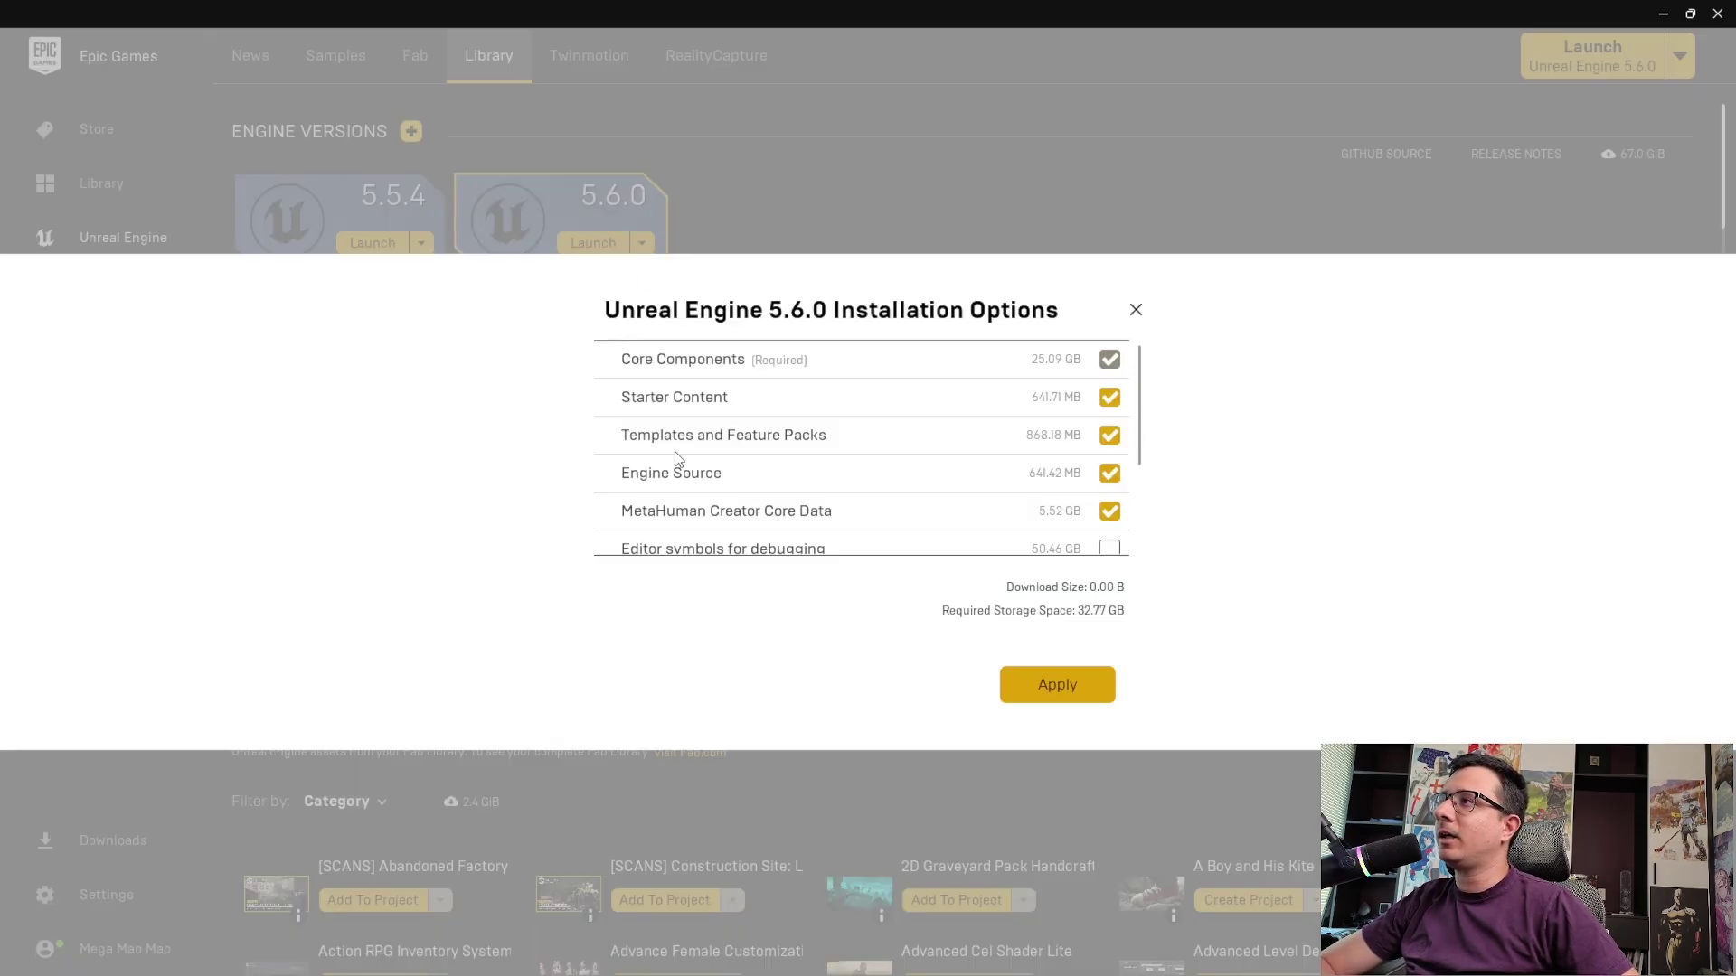
{"action": "scroll", "coordinate": [742, 511], "scroll_direction": "down", "scroll_amount": 1}
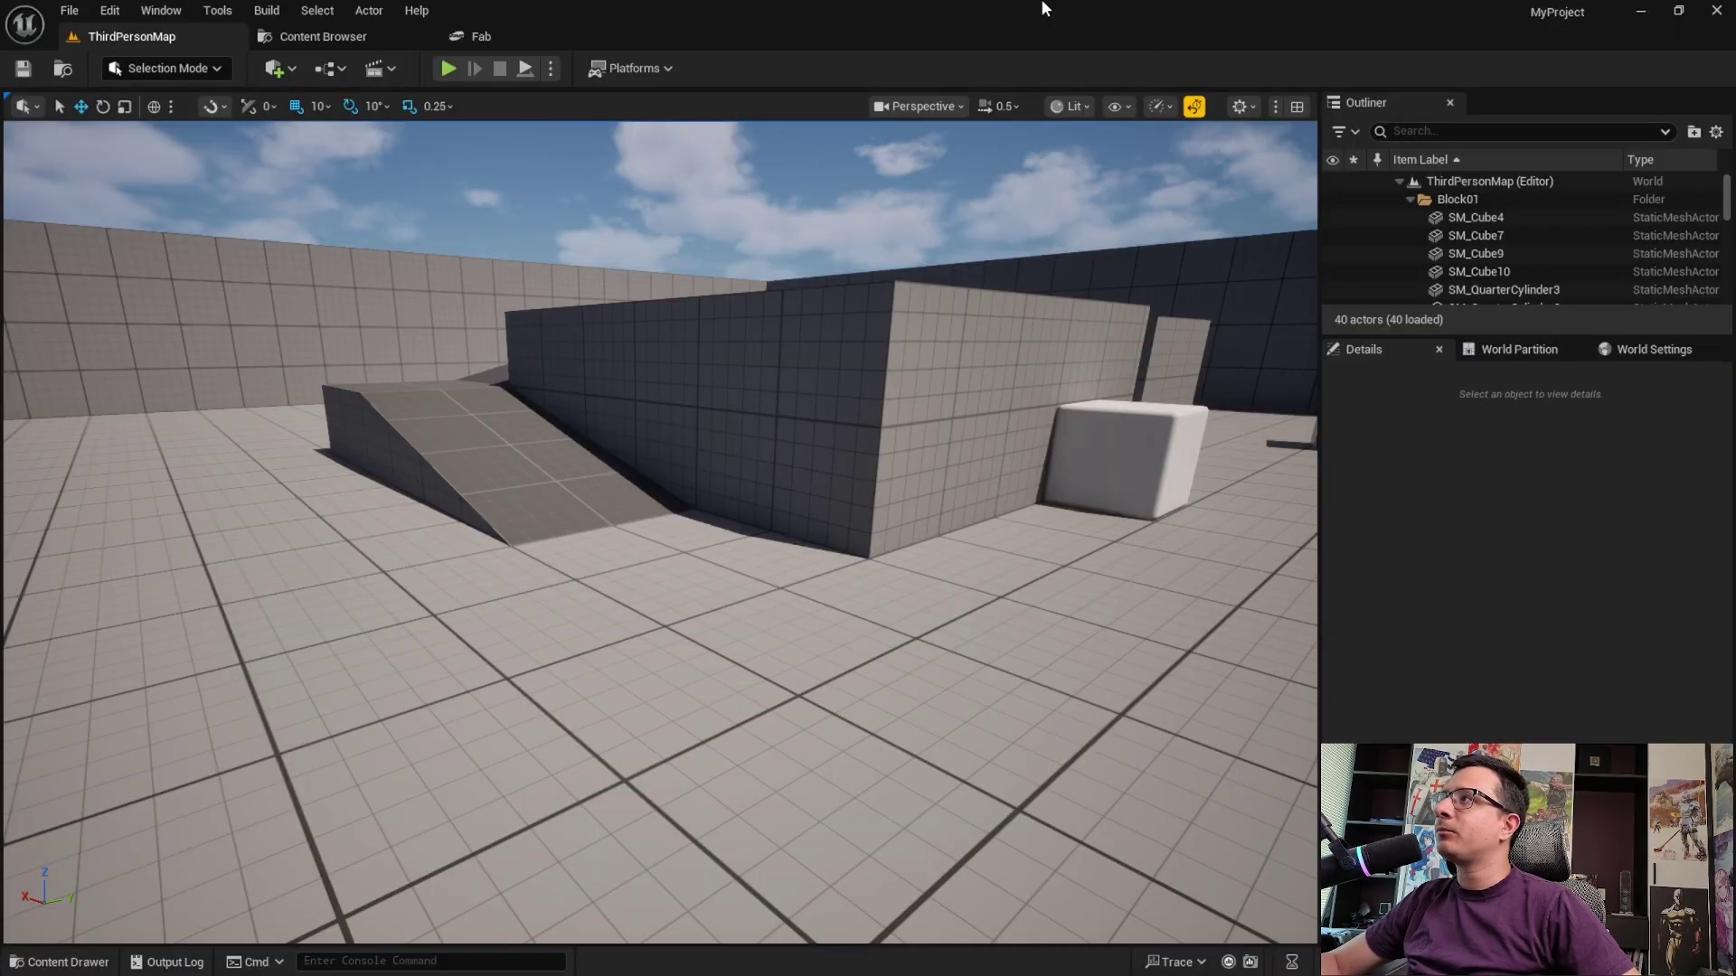
In the Unreal Editor, search the plugins for "metahuman", review which MetaHuman plugins are enabled, and close the plugin browser
{"action": "left_click", "coordinate": [112, 11]}
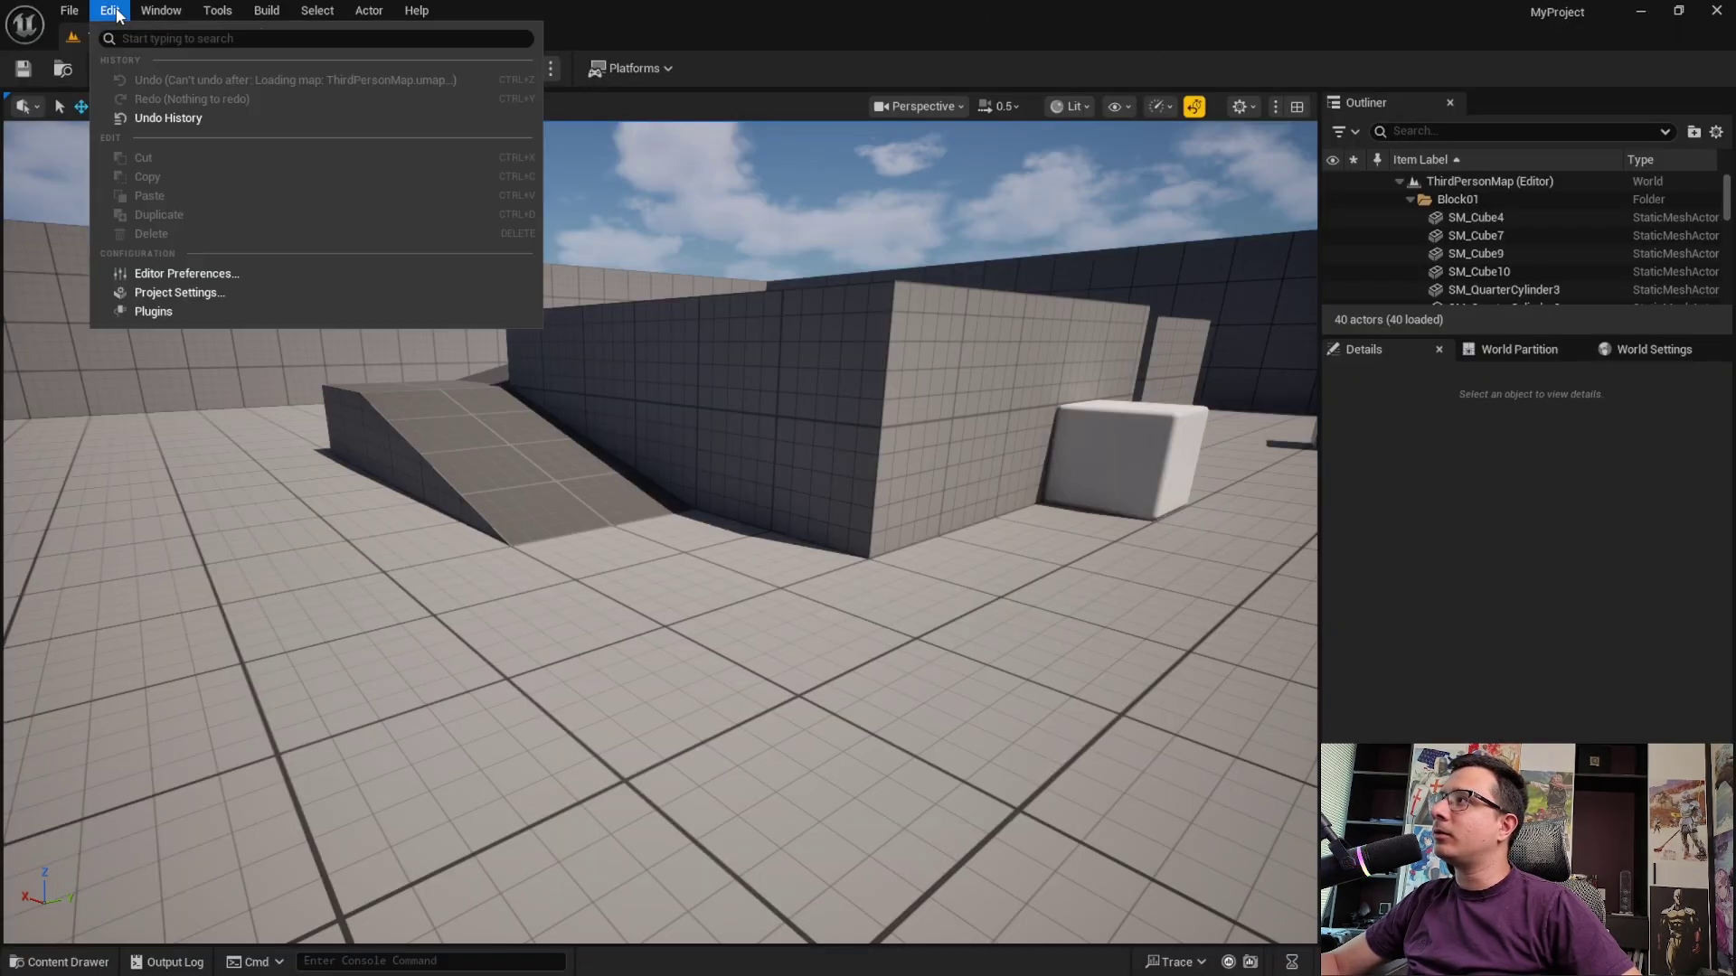
{"action": "left_click", "coordinate": [181, 312]}
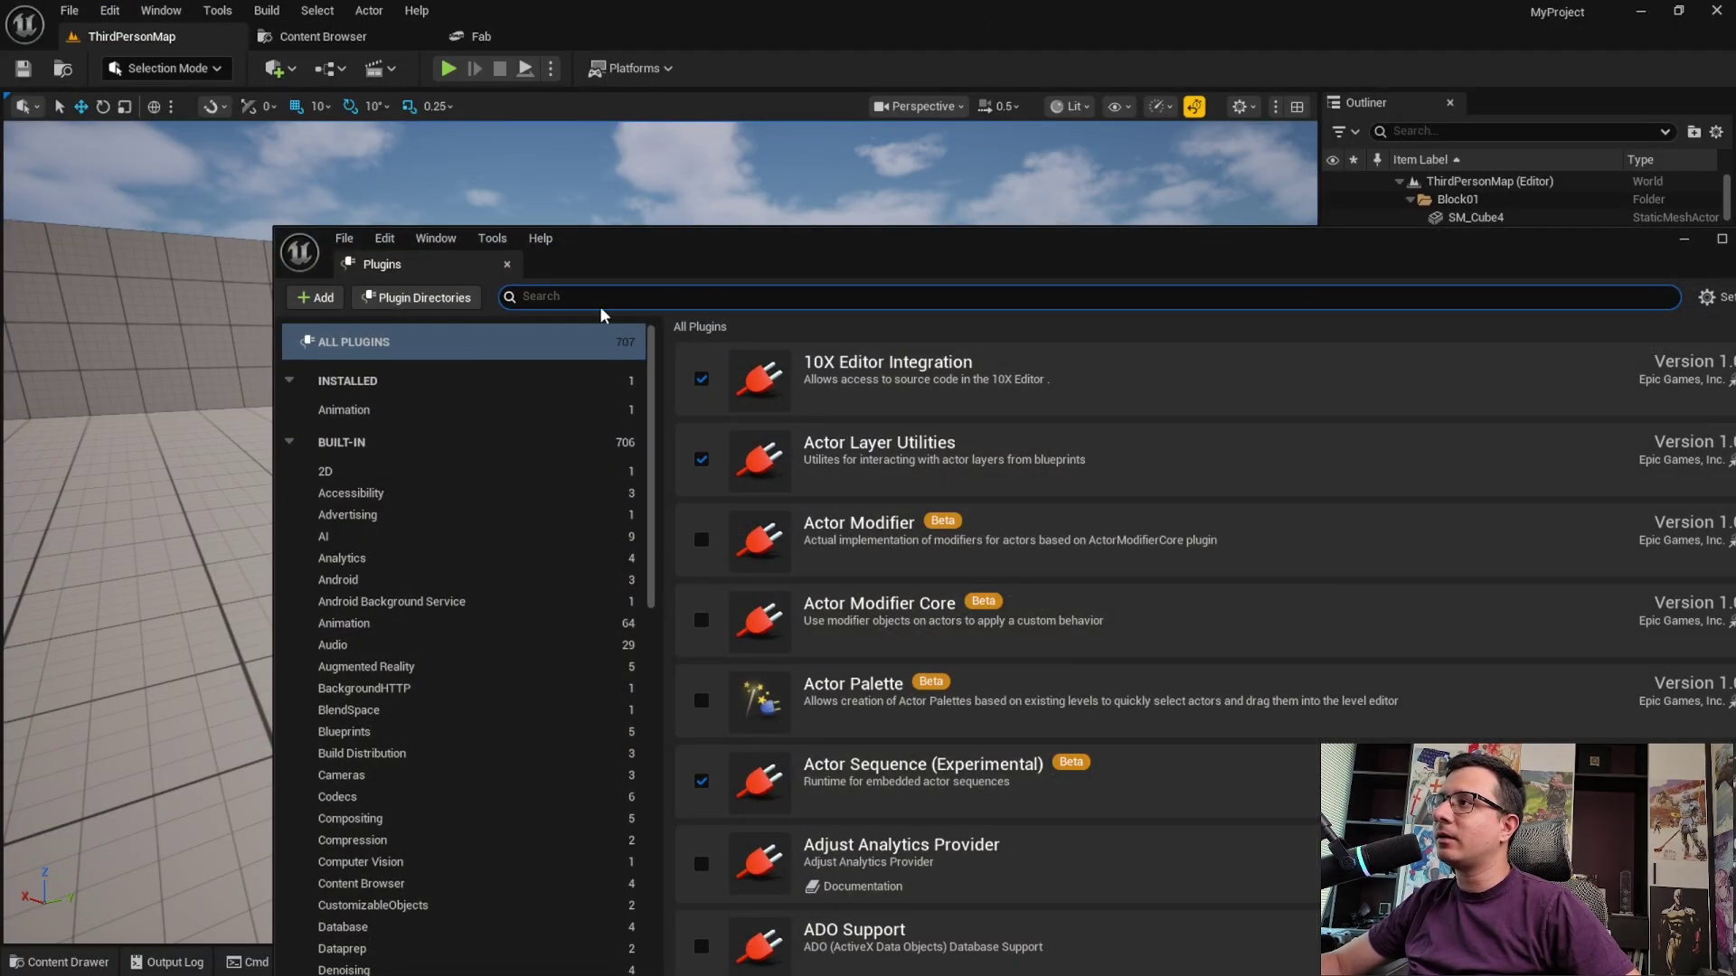
{"action": "type", "text": "metahuman"}
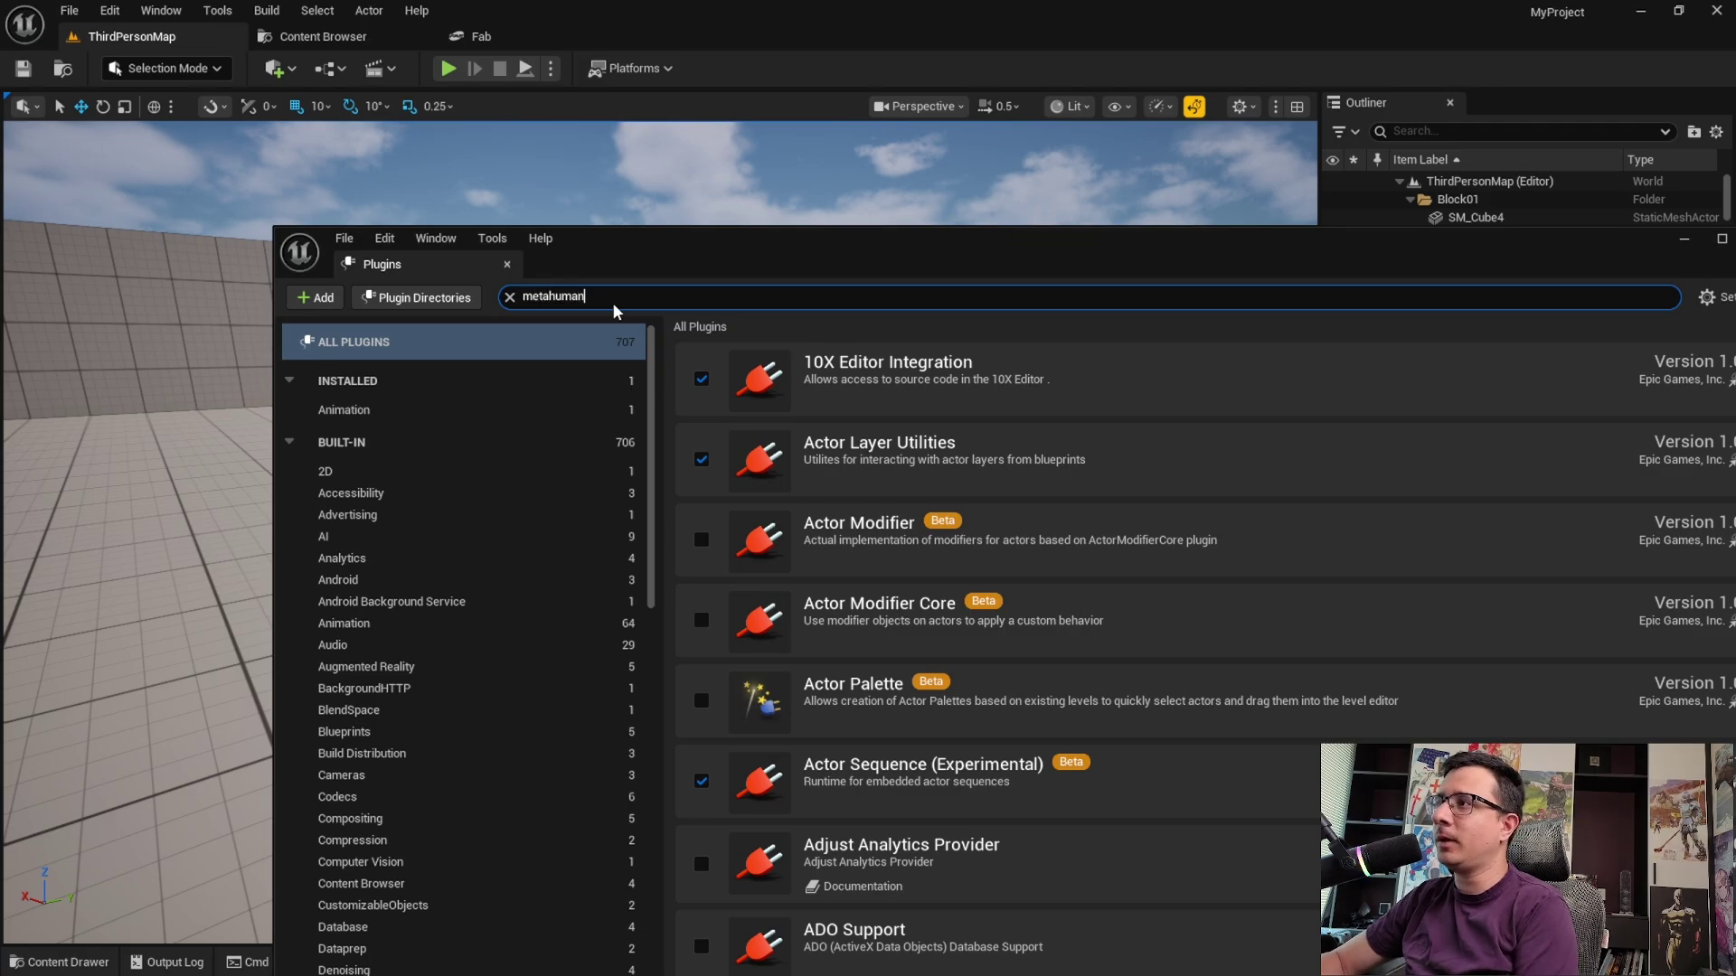
{"action": "left_click_drag", "start_coordinate": [973, 266], "coordinate": [756, 141]}
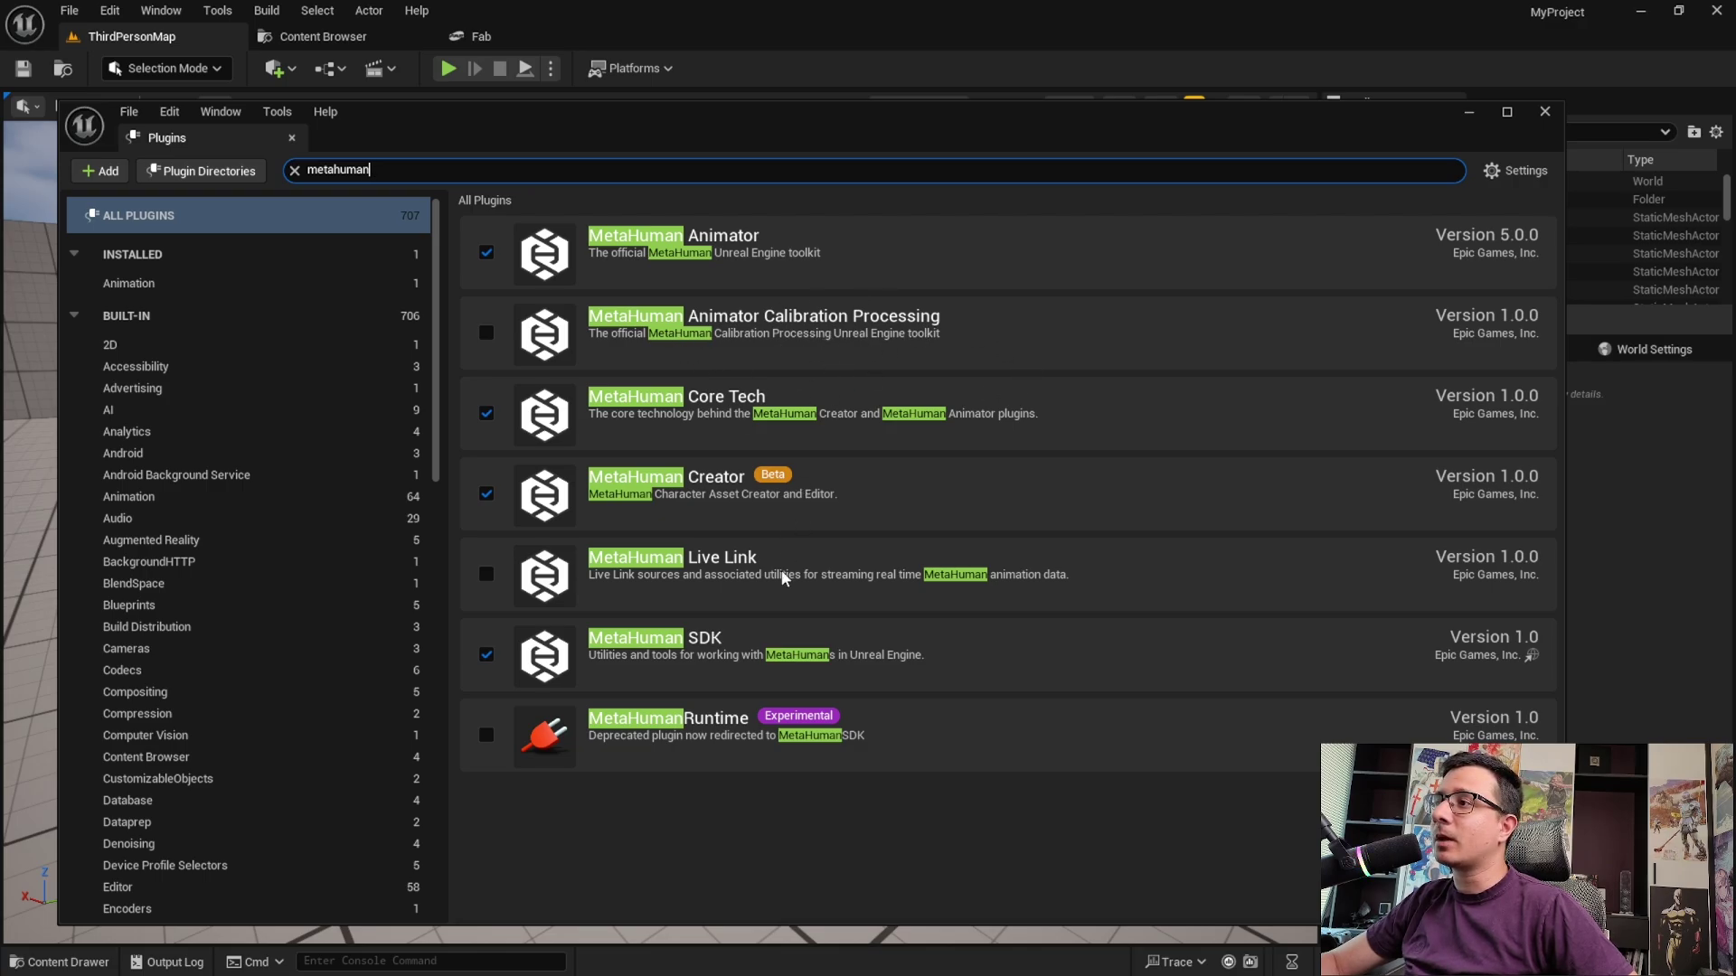
{"action": "left_click", "coordinate": [1545, 111]}
Create a new folder named TutorialCharacter inside the project's Content folder
{"action": "key", "text": "ctrl+space"}
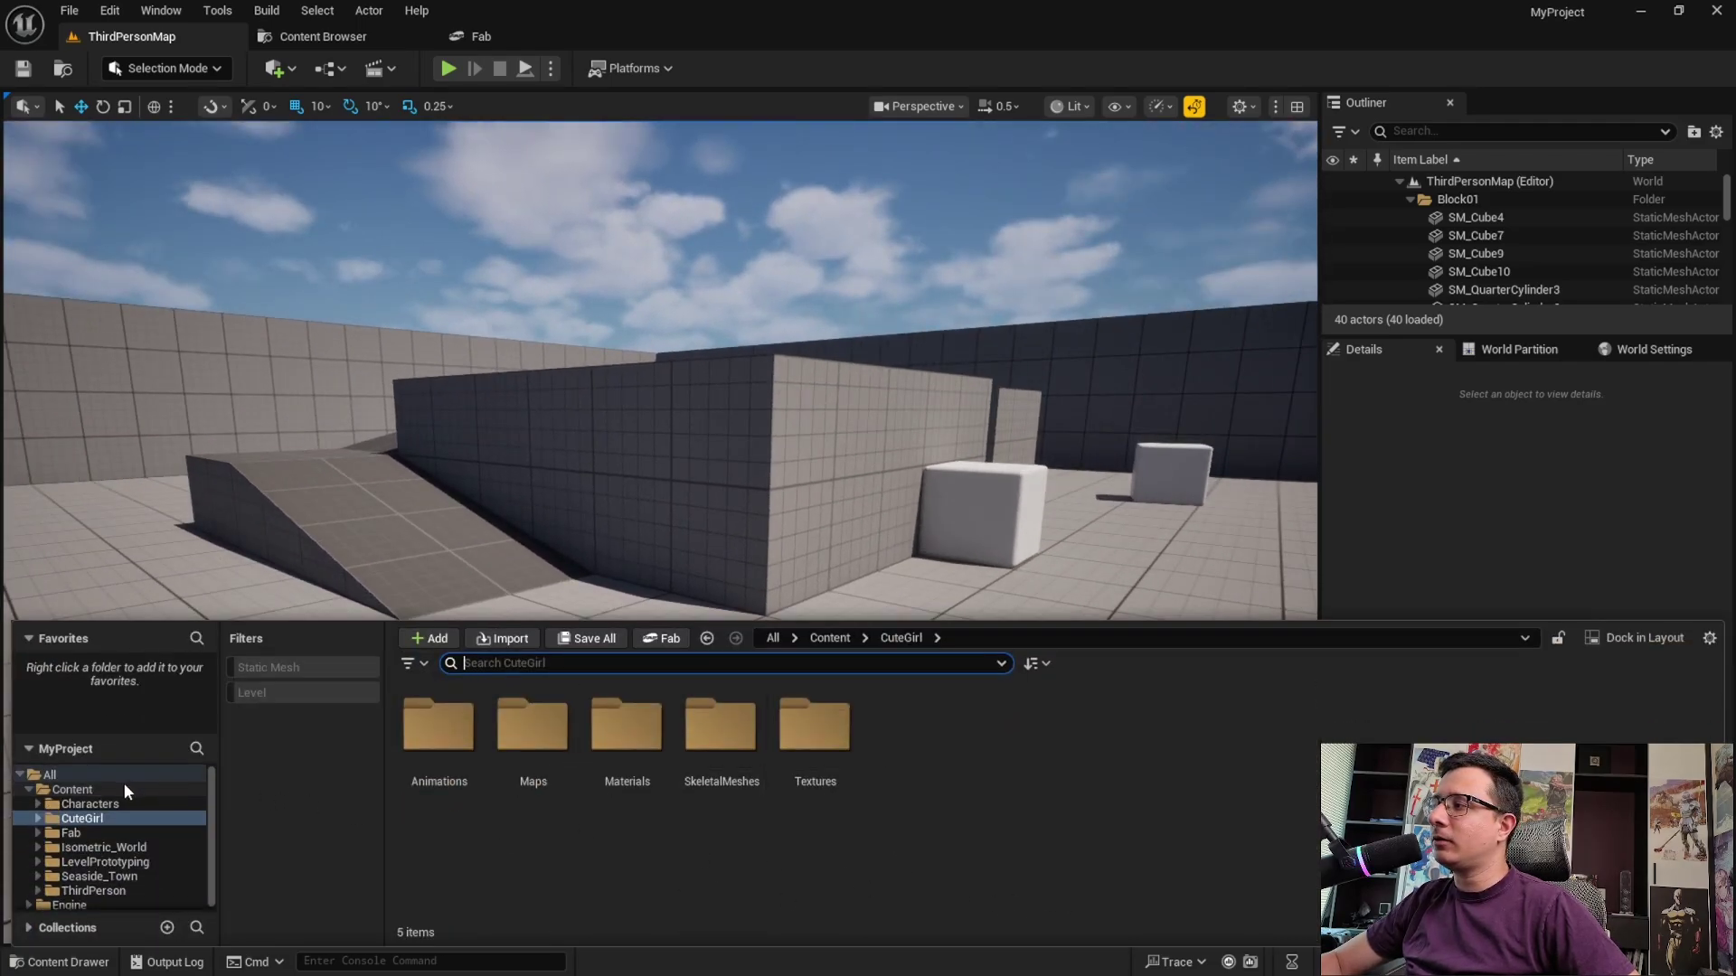
{"action": "left_click", "coordinate": [72, 789]}
{"action": "right_click", "coordinate": [96, 790]}
{"action": "left_click", "coordinate": [203, 372]}
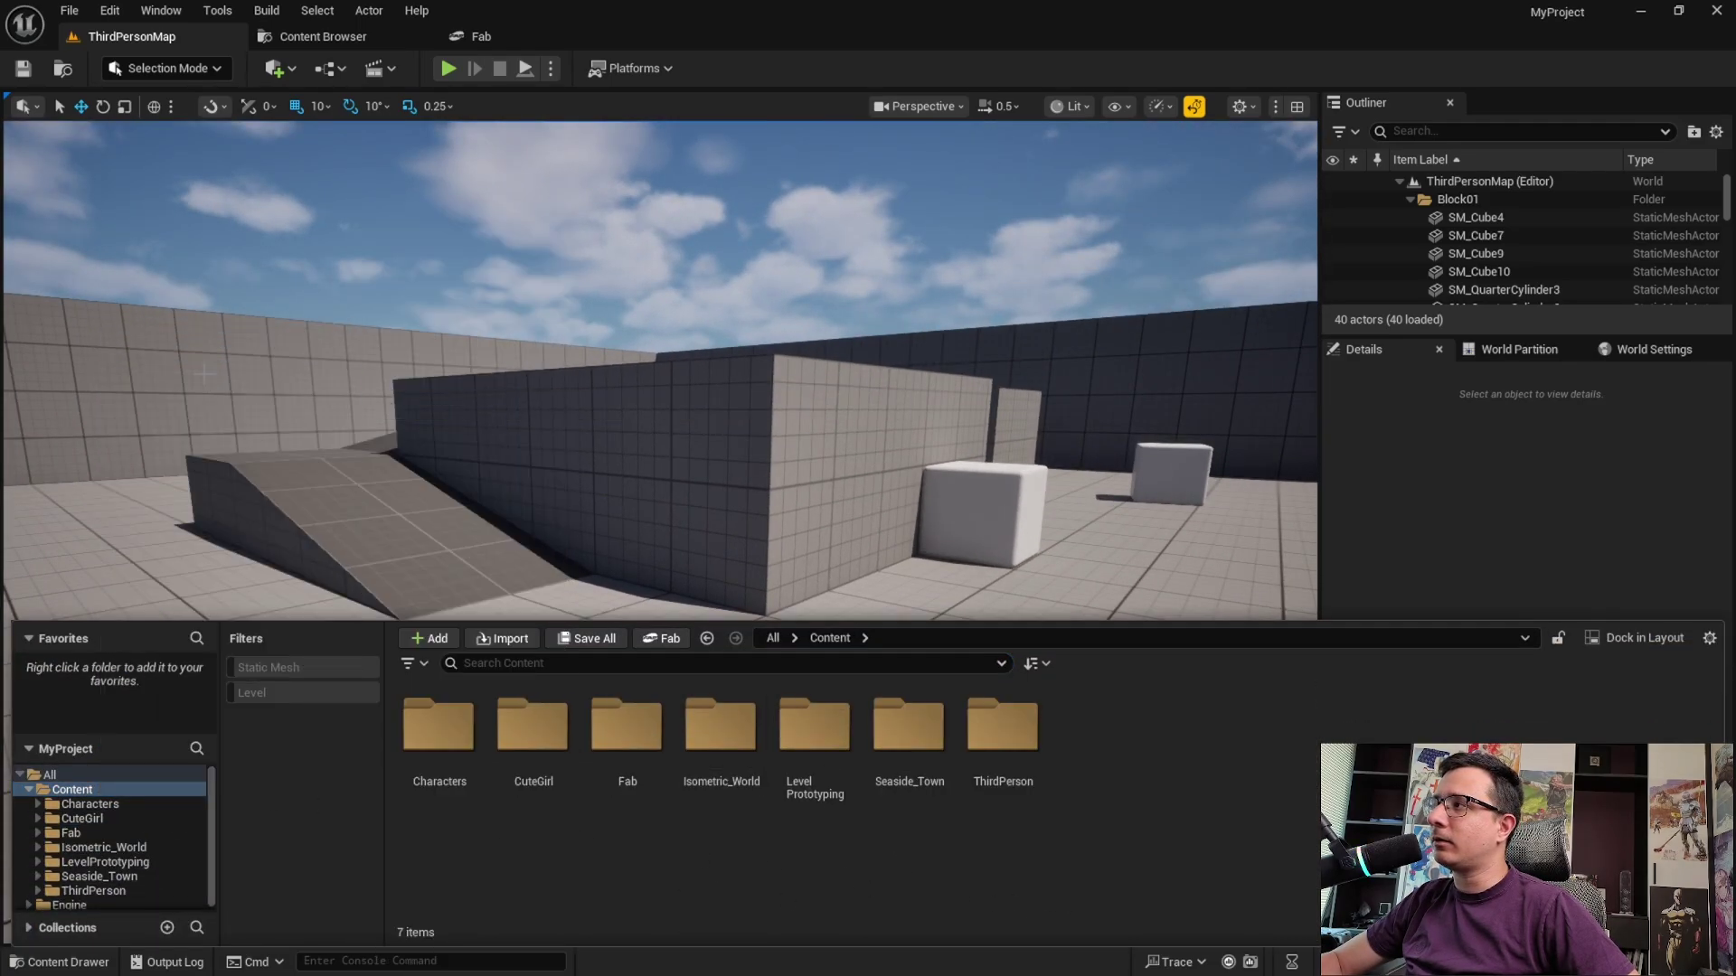
{"action": "type", "text": "Tutorial"}
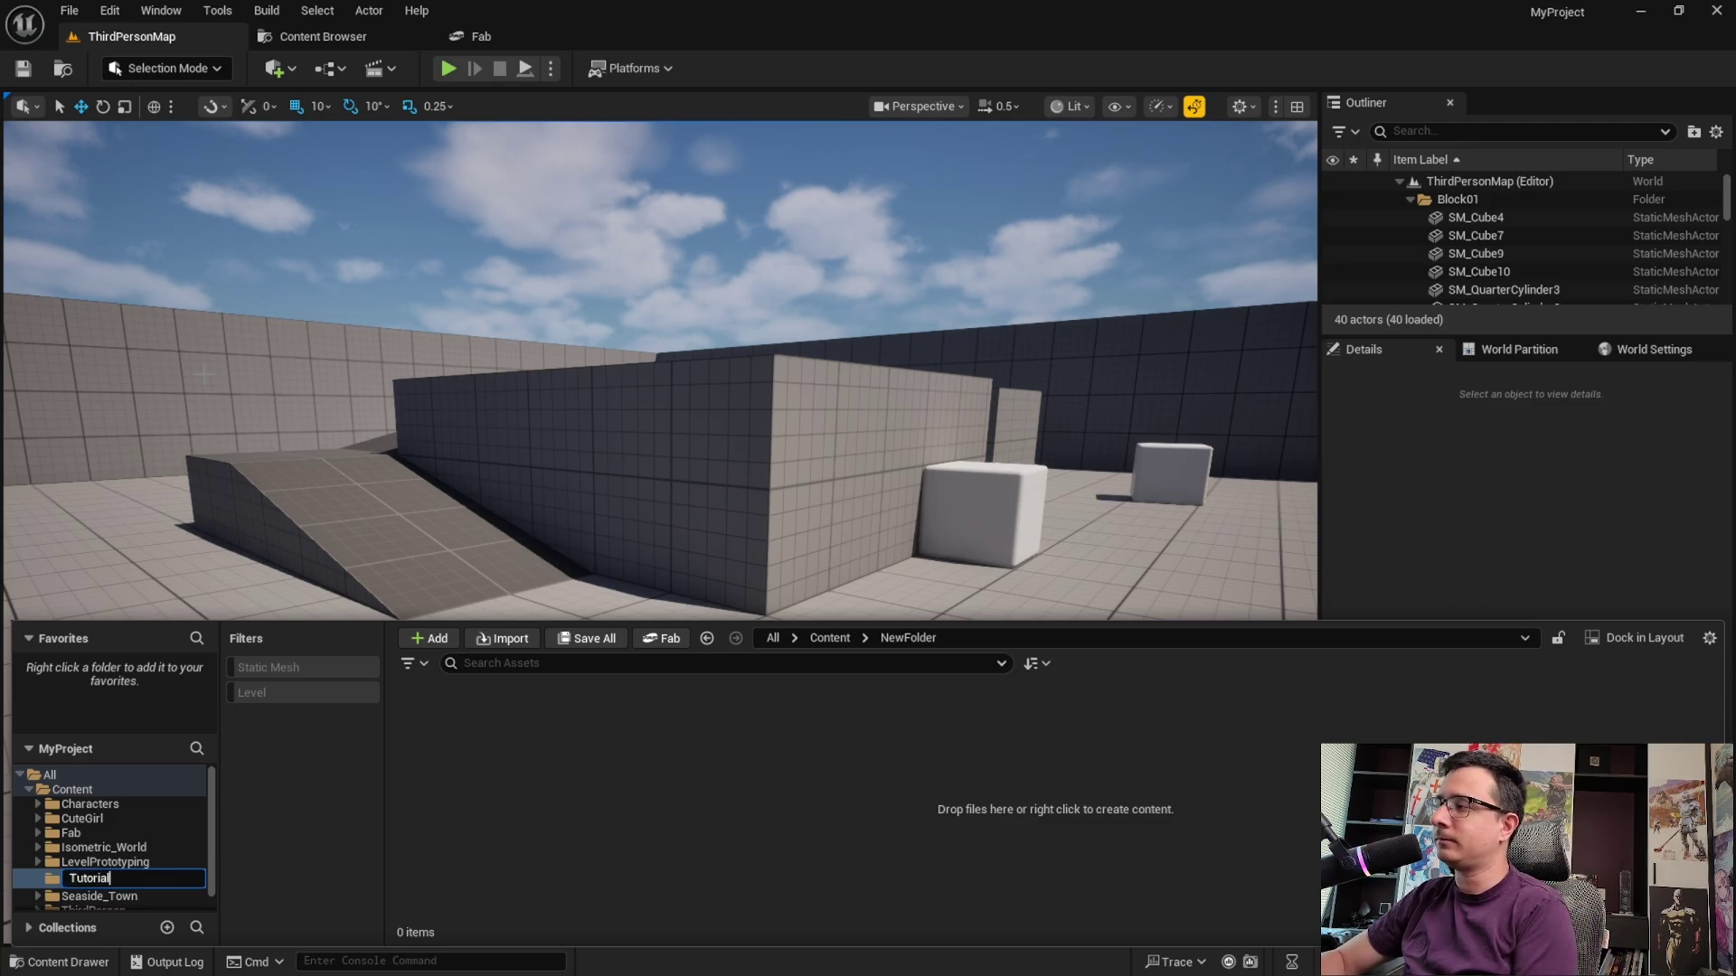
{"action": "type", "text": "Character"}
{"action": "key", "text": "Return"}
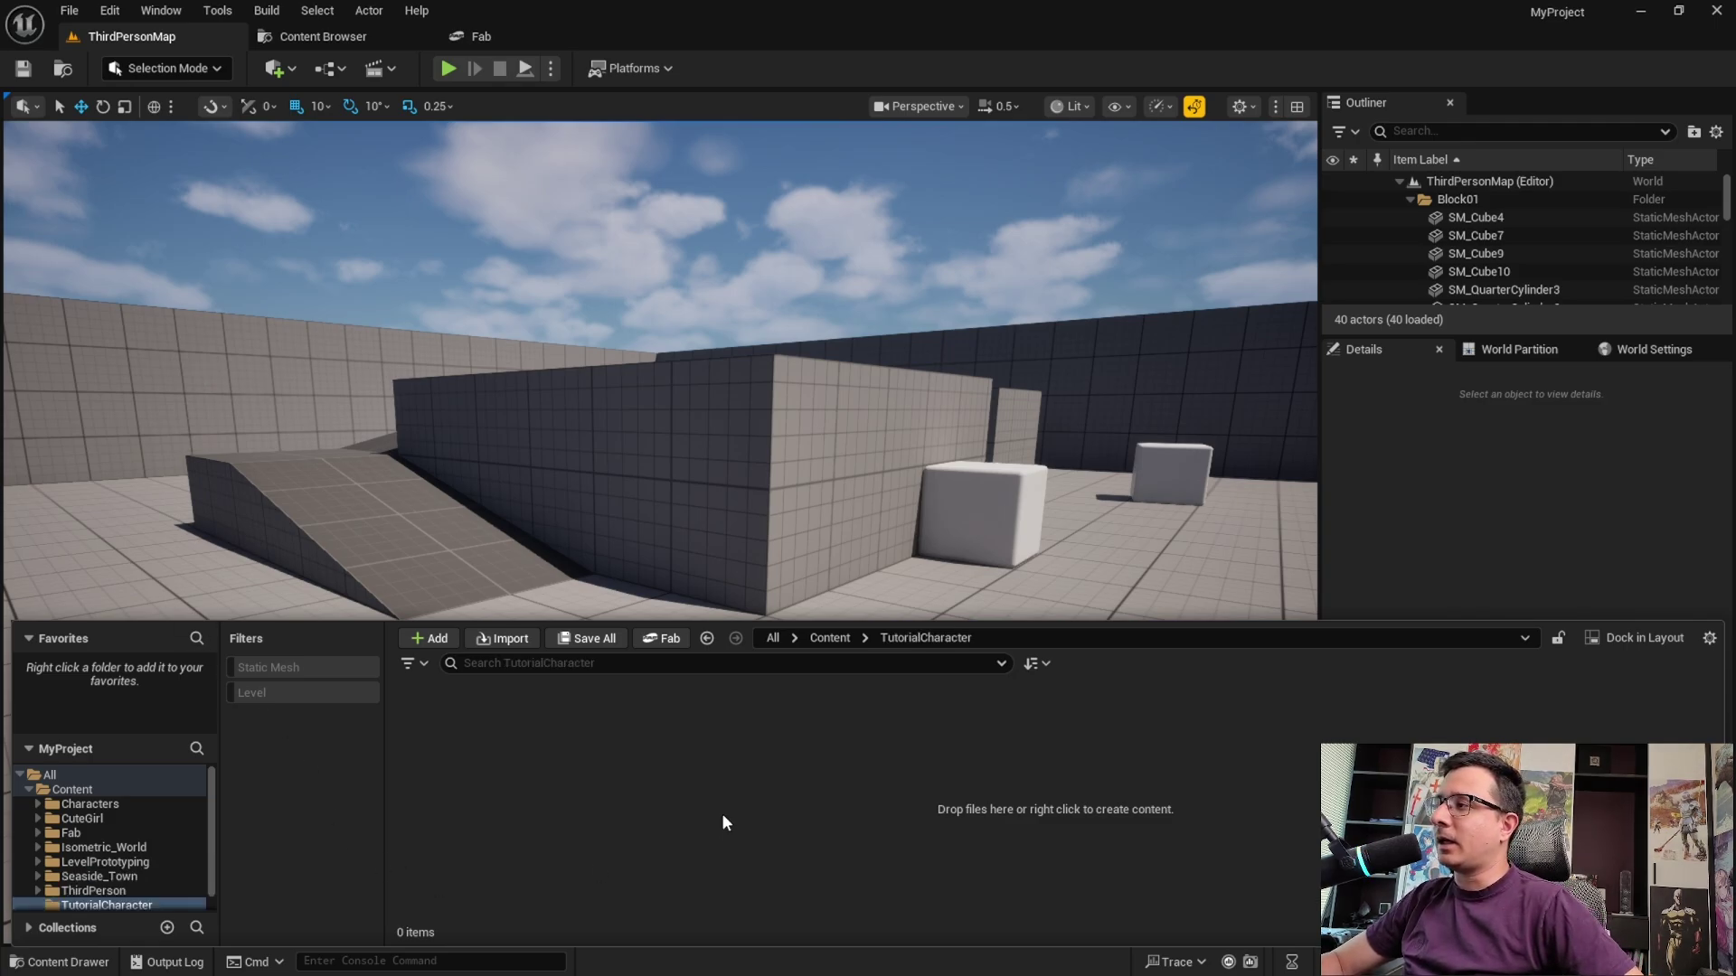
Create a MetaHuman Character asset named my_female_metahuman in the TutorialCharacter folder
{"action": "right_click", "coordinate": [478, 729]}
{"action": "mouse_move", "coordinate": [480, 730]}
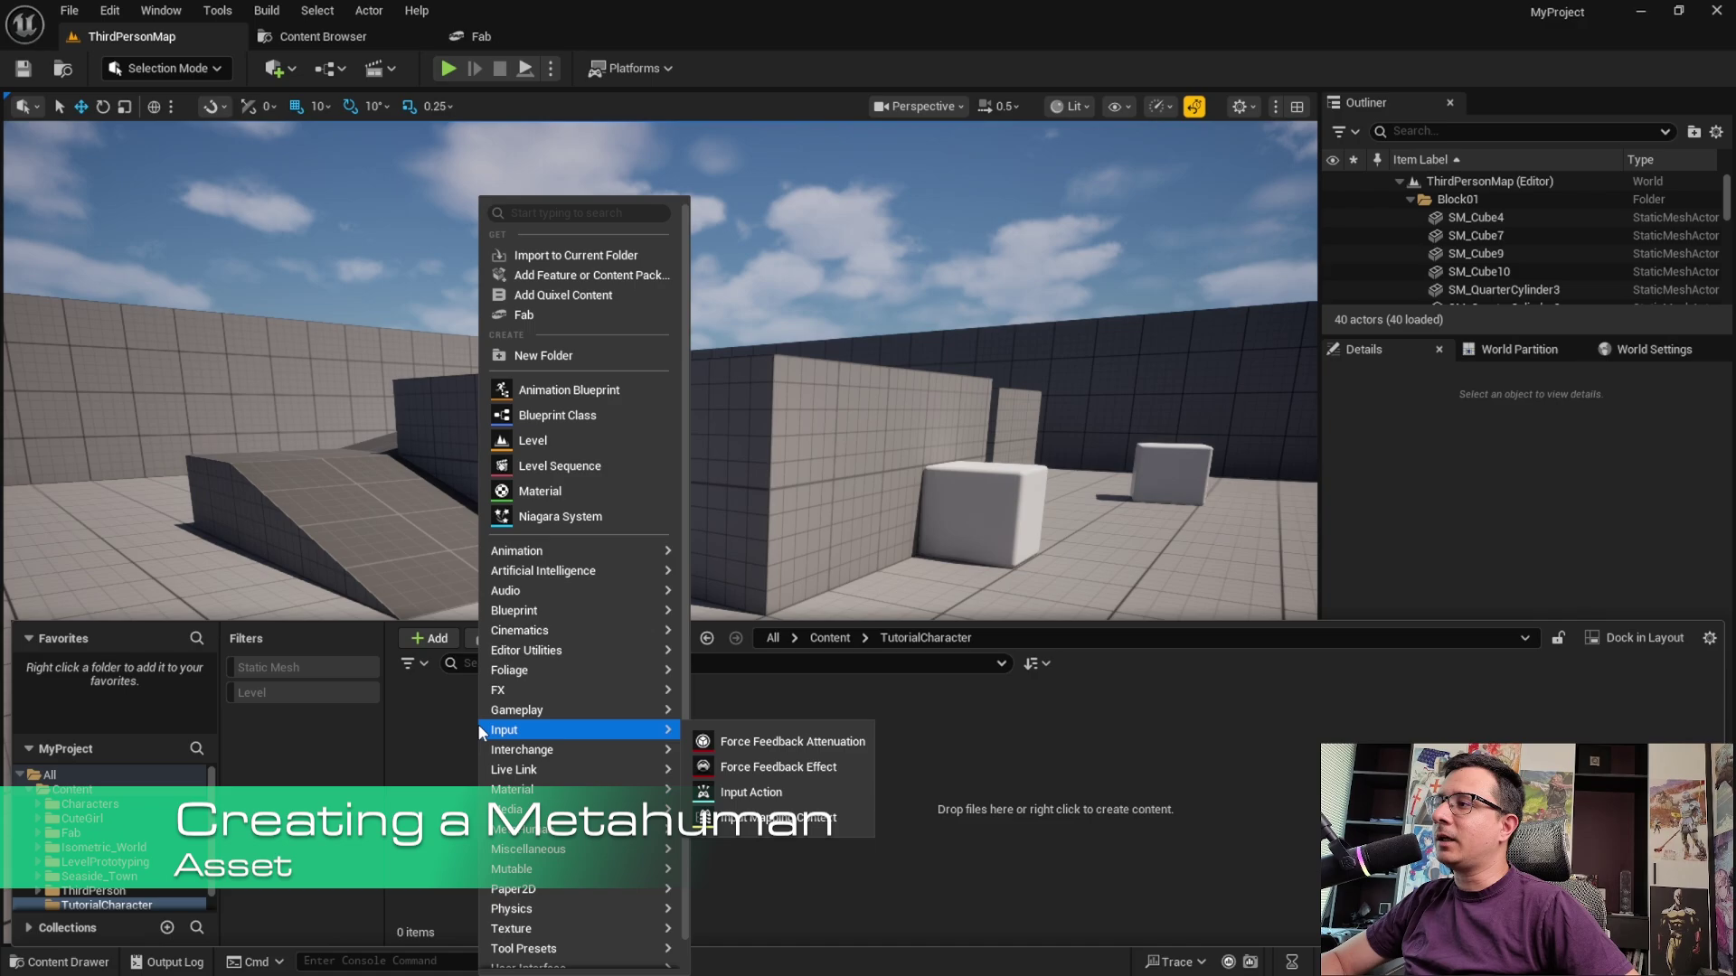
{"action": "mouse_move", "coordinate": [571, 829]}
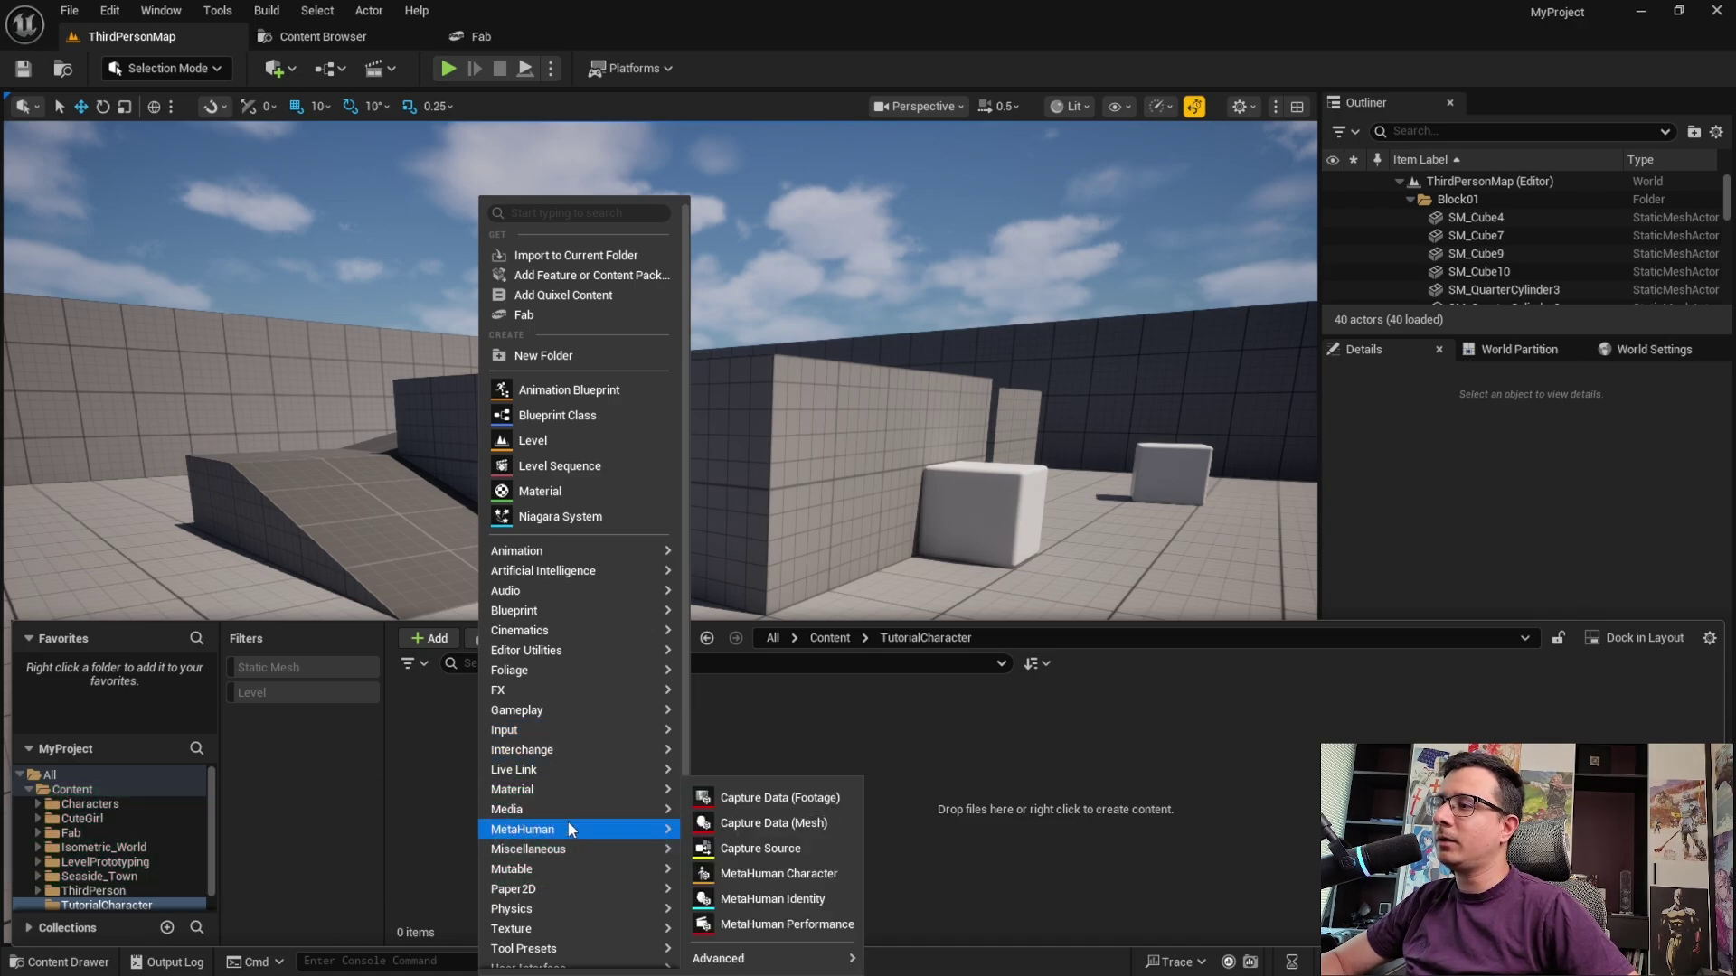
{"action": "left_click", "coordinate": [767, 875]}
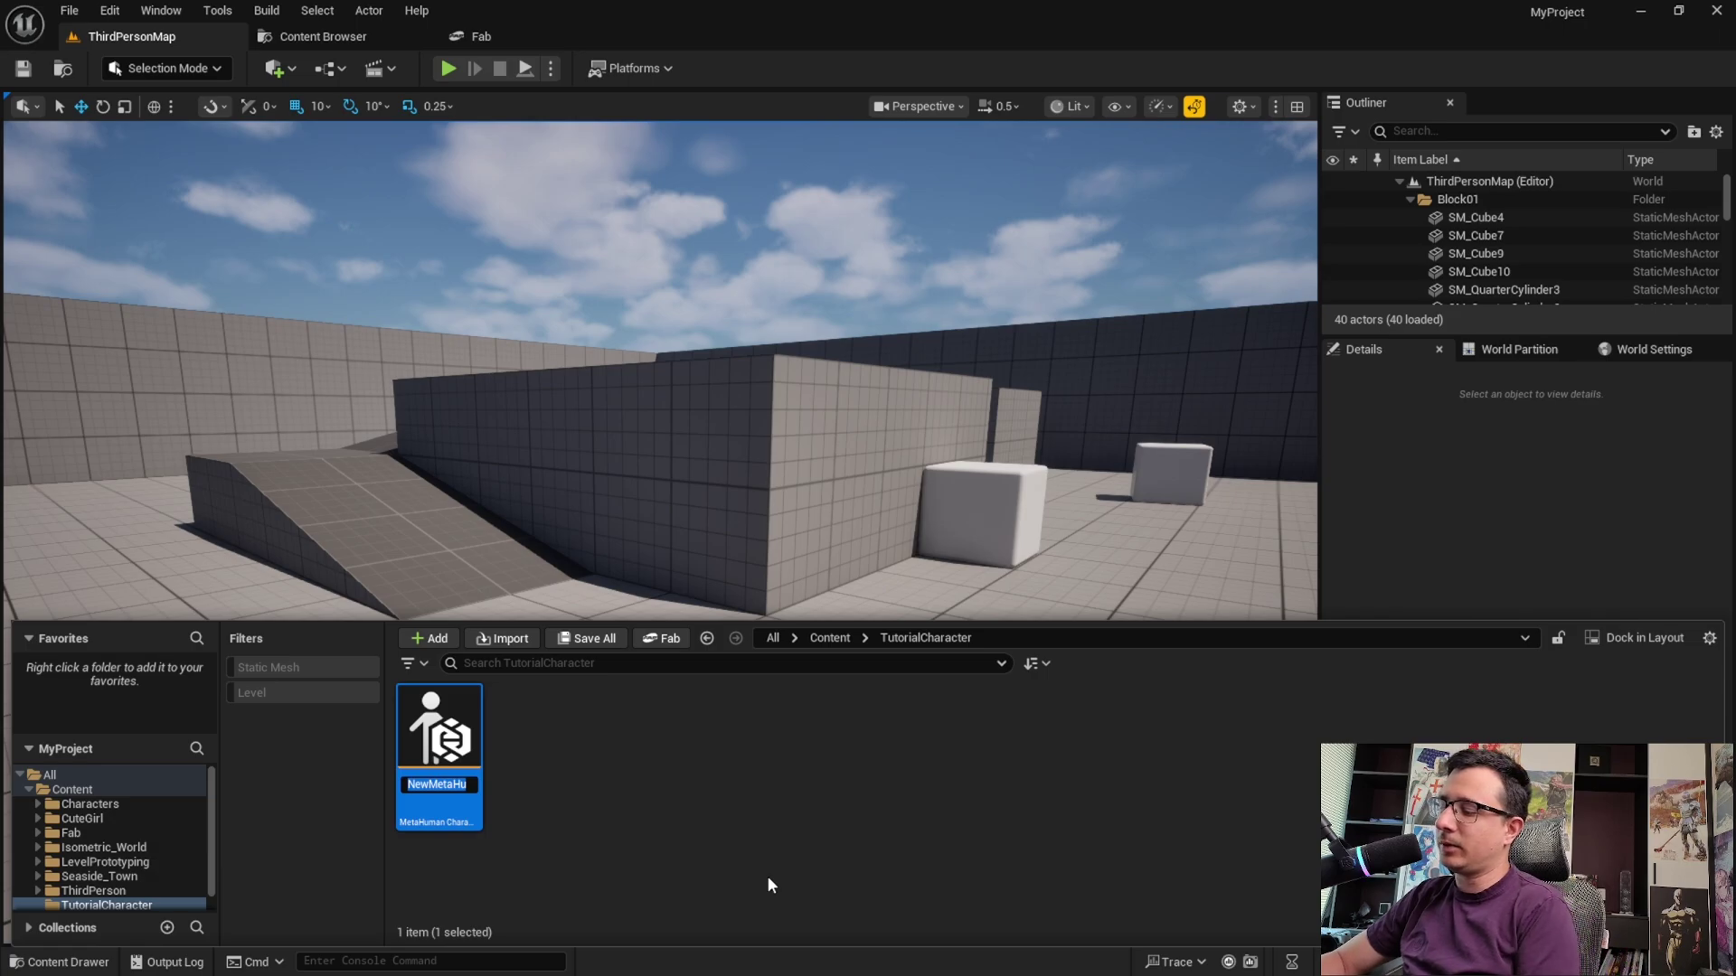
{"action": "type", "text": "my_female"}
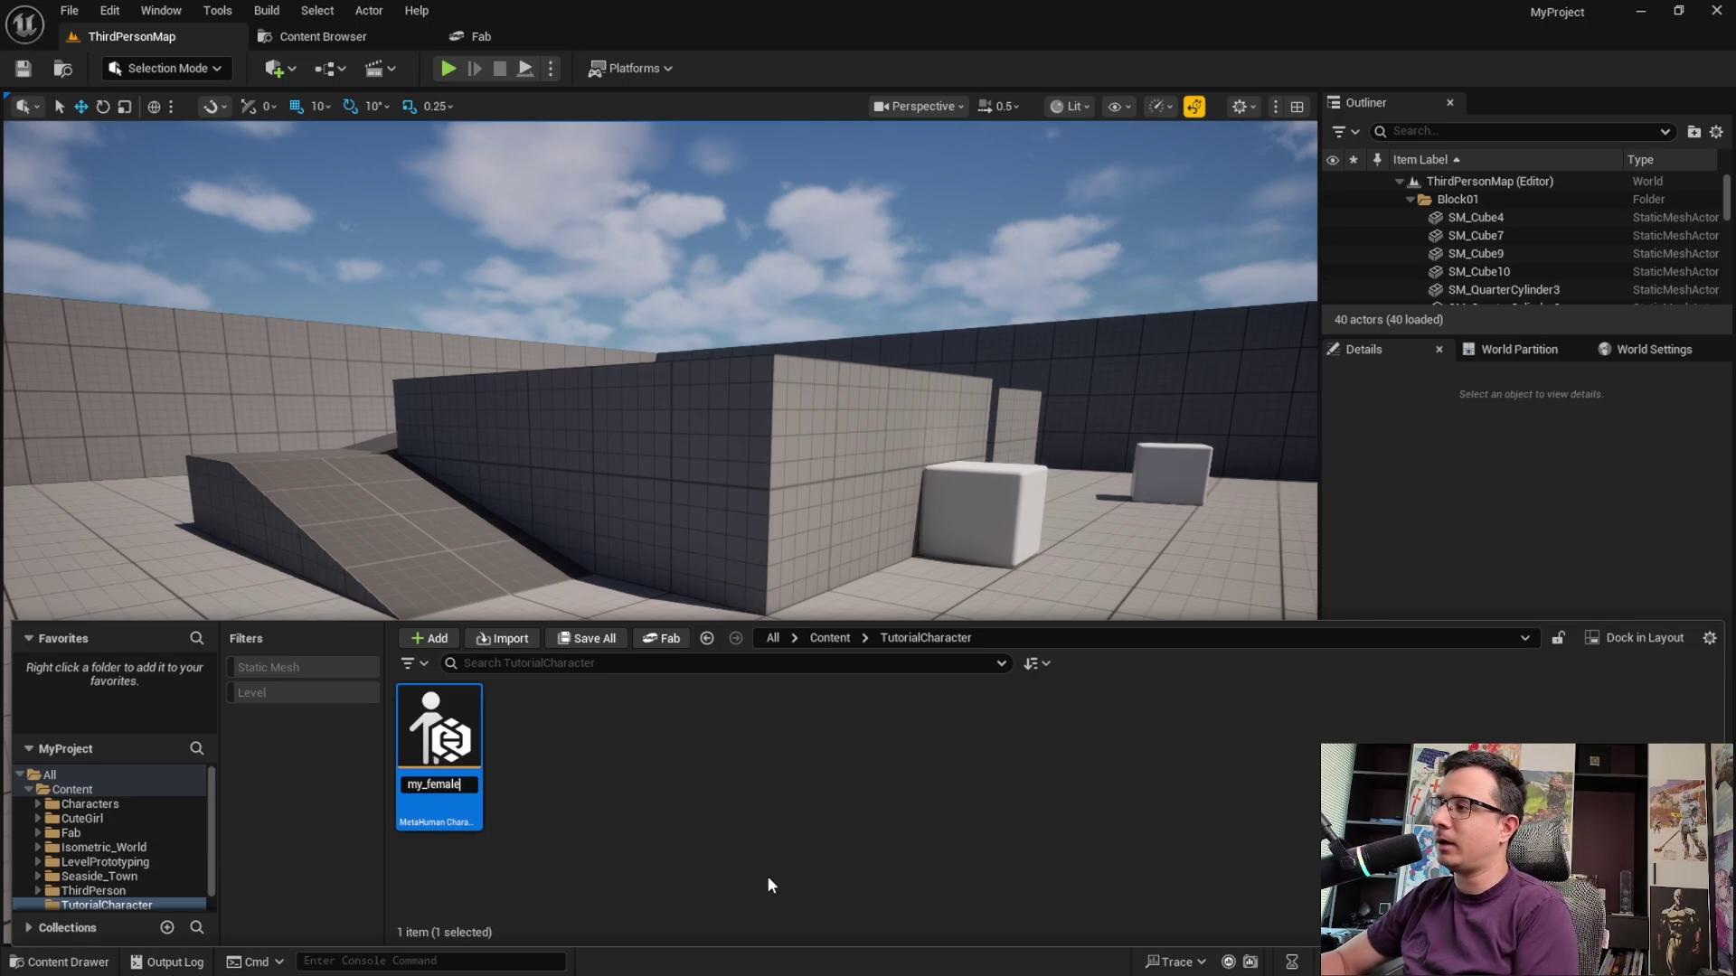
{"action": "type", "text": "_"}
{"action": "key", "text": "BackSpace"}
{"action": "key", "text": "BackSpace"}
{"action": "key", "text": "BackSpace"}
{"action": "key", "text": "BackSpace"}
{"action": "key", "text": "BackSpace"}
{"action": "key", "text": "BackSpace"}
{"action": "key", "text": "BackSpace"}
{"action": "key", "text": "BackSpace"}
{"action": "key", "text": "BackSpace"}
{"action": "key", "text": "BackSpace"}
{"action": "type", "text": "metahuman"}
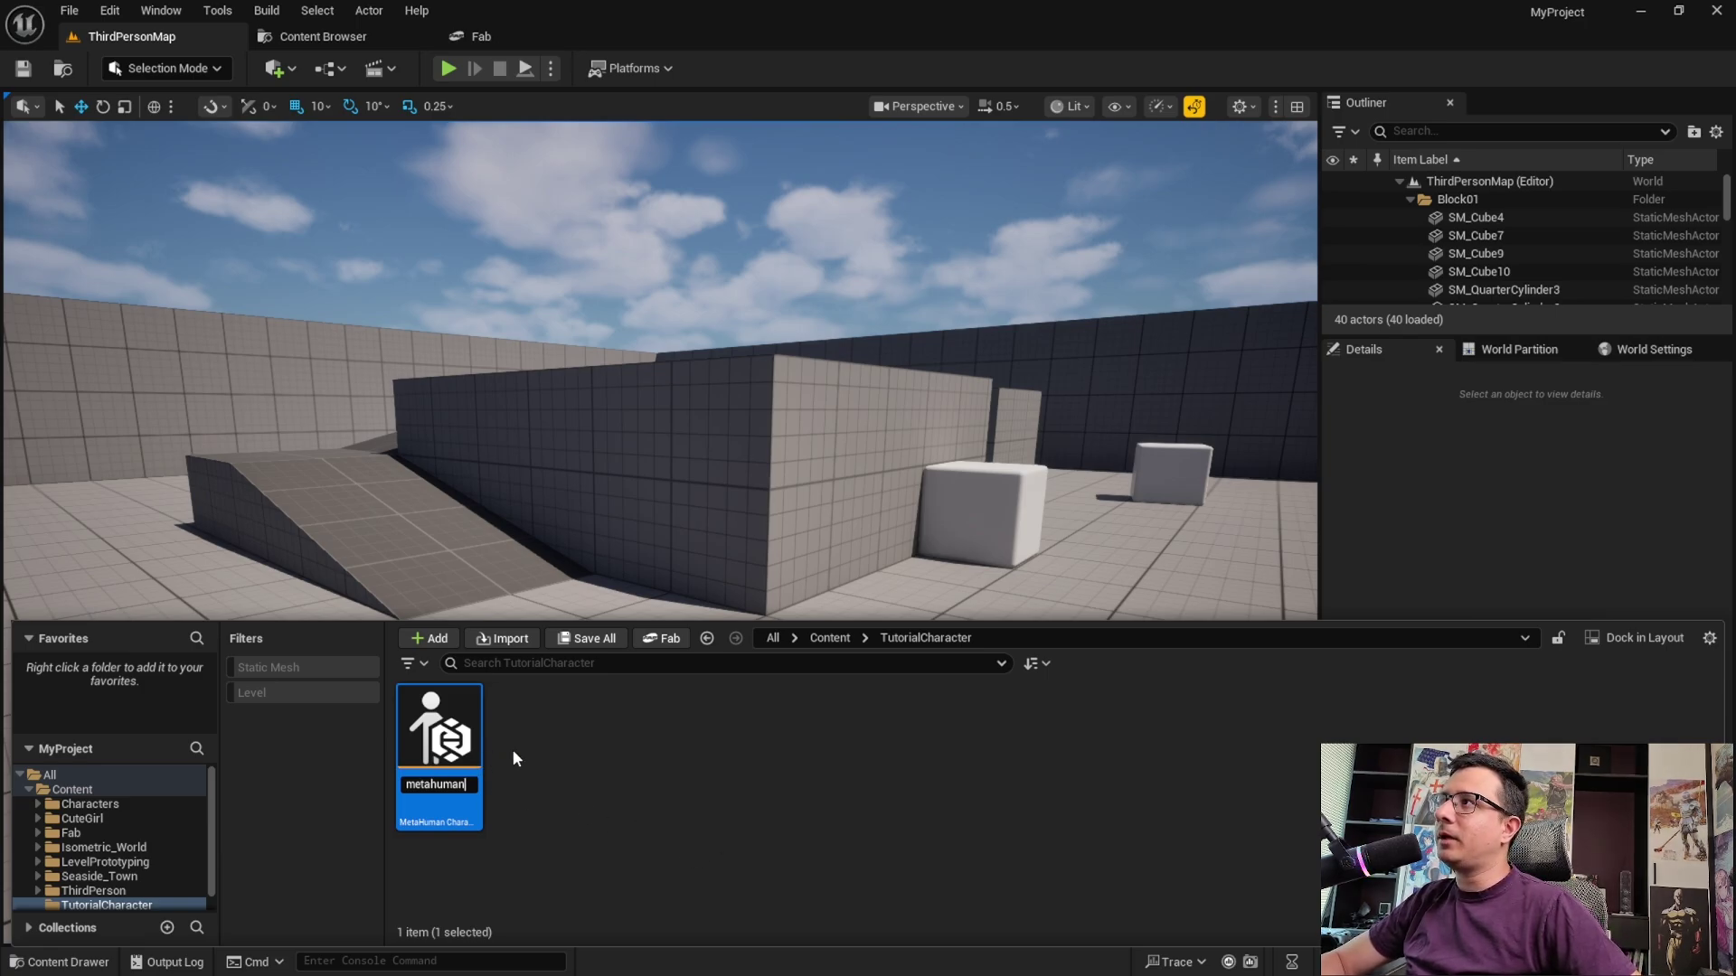
{"action": "key", "text": "Return"}
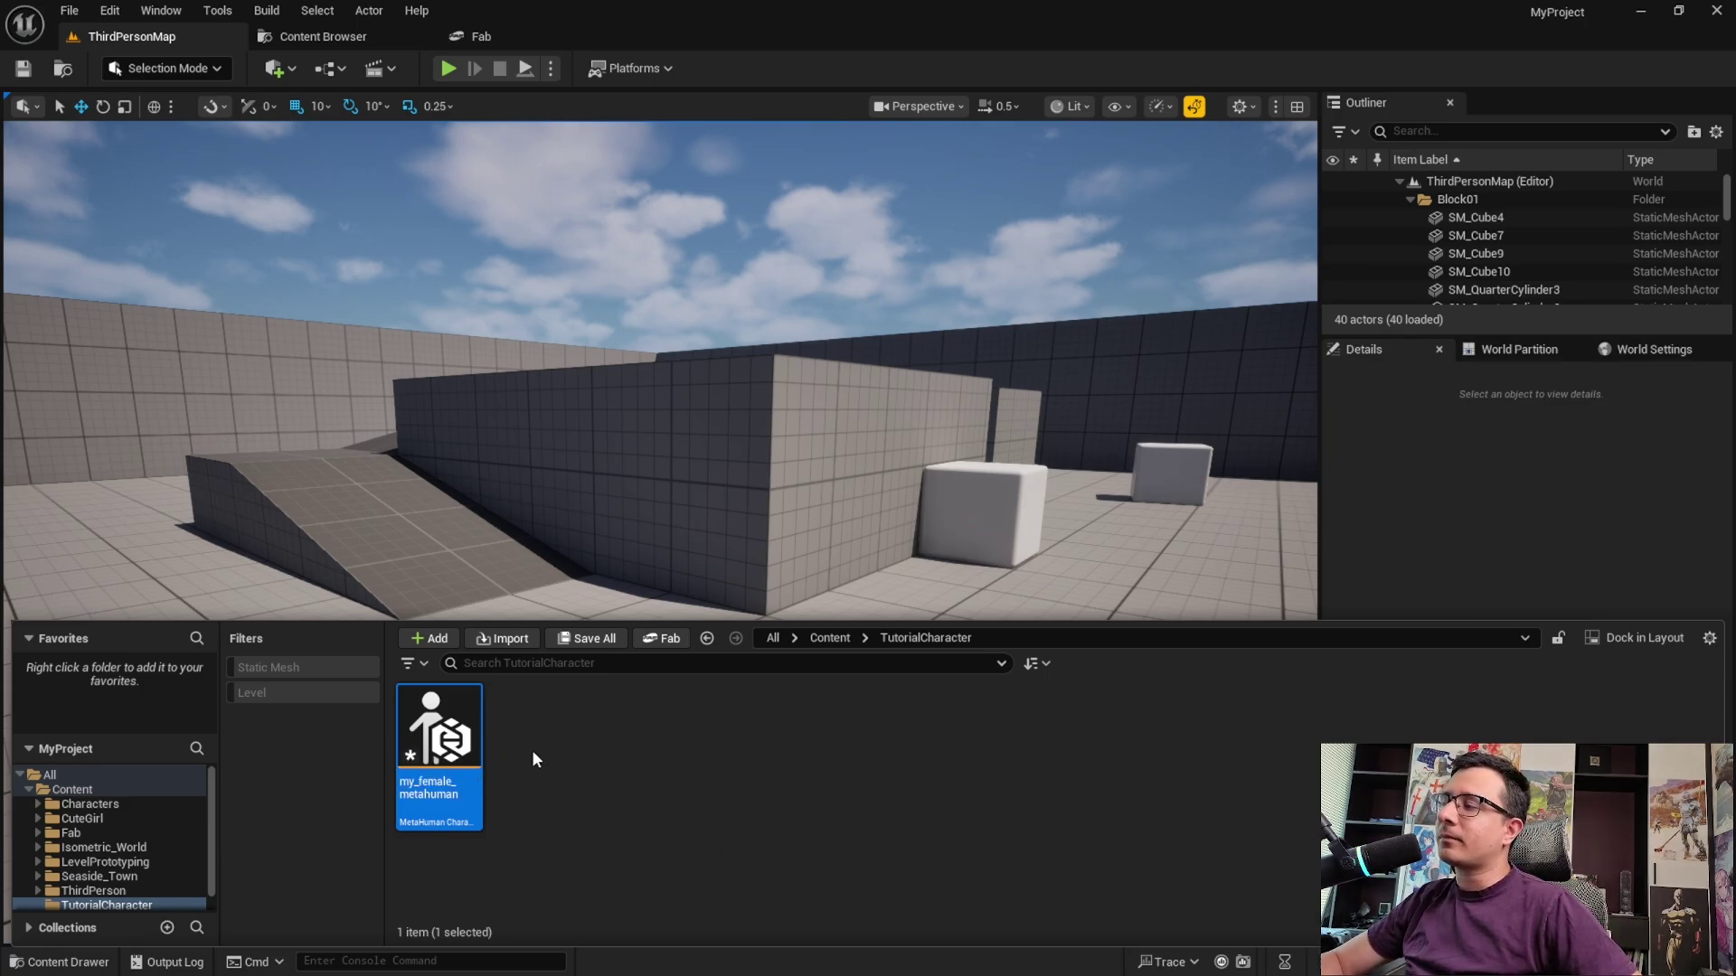
Open the my_female_metahuman asset for editing and look over the default character's head and full body
{"action": "double_click", "coordinate": [452, 731]}
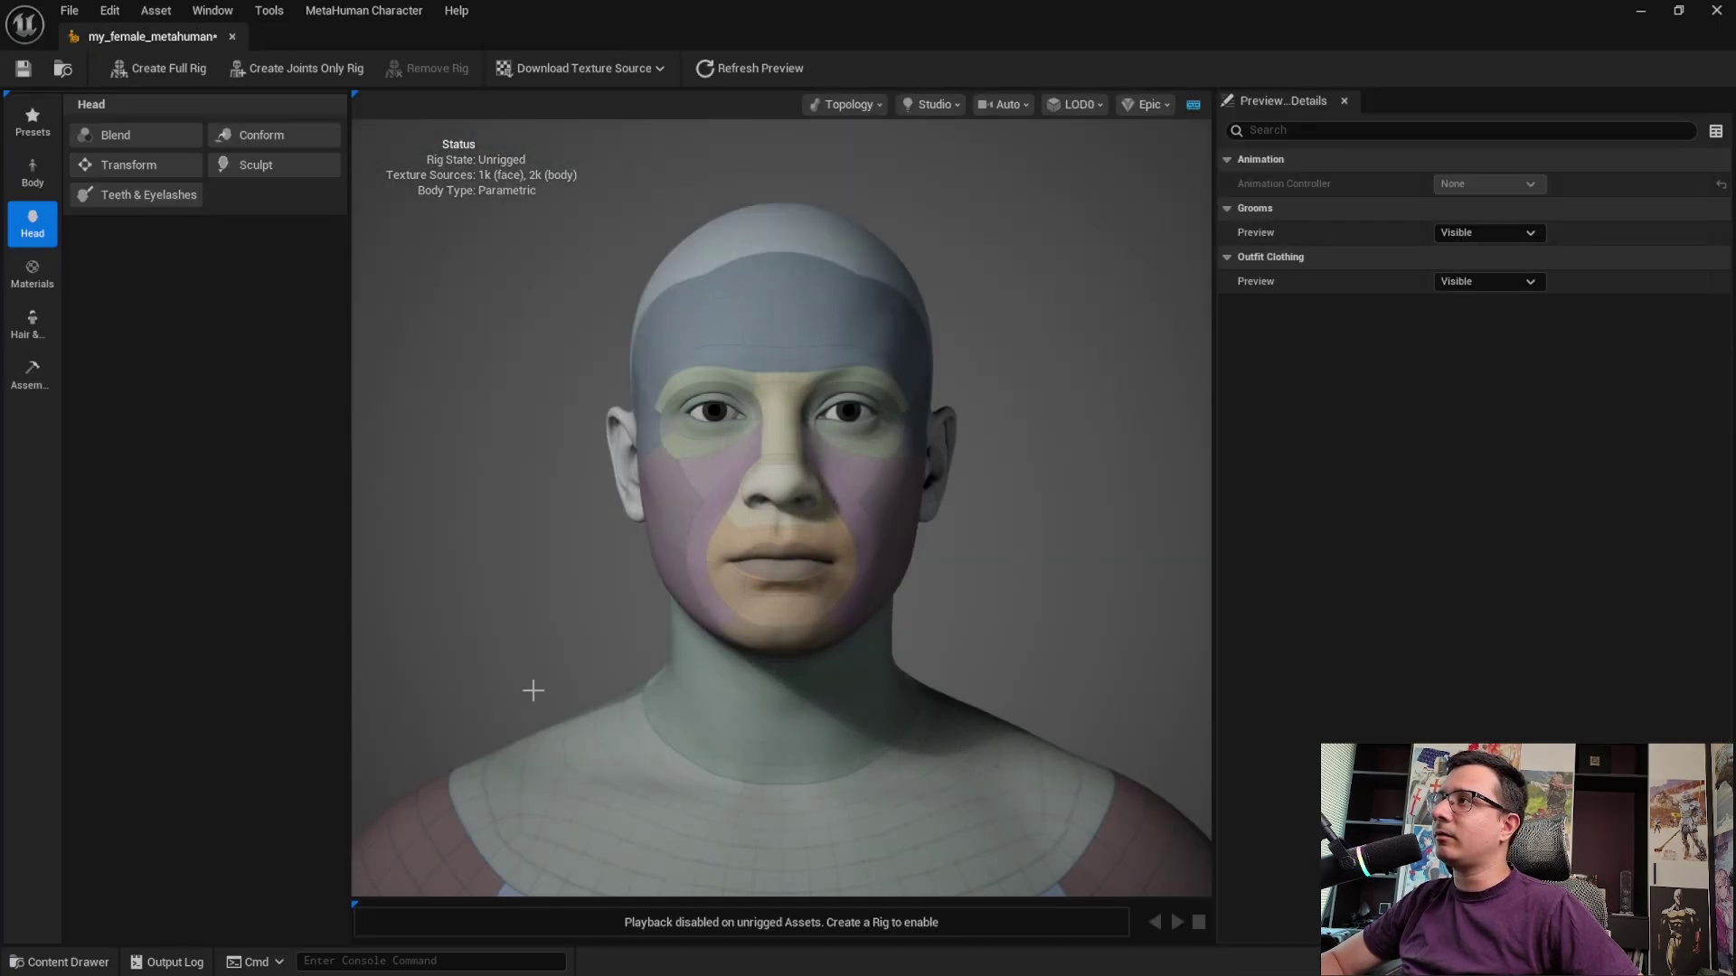
{"action": "scroll", "coordinate": [534, 691], "scroll_direction": "down", "scroll_amount": 5}
{"action": "scroll", "coordinate": [536, 678], "scroll_direction": "up", "scroll_amount": 3}
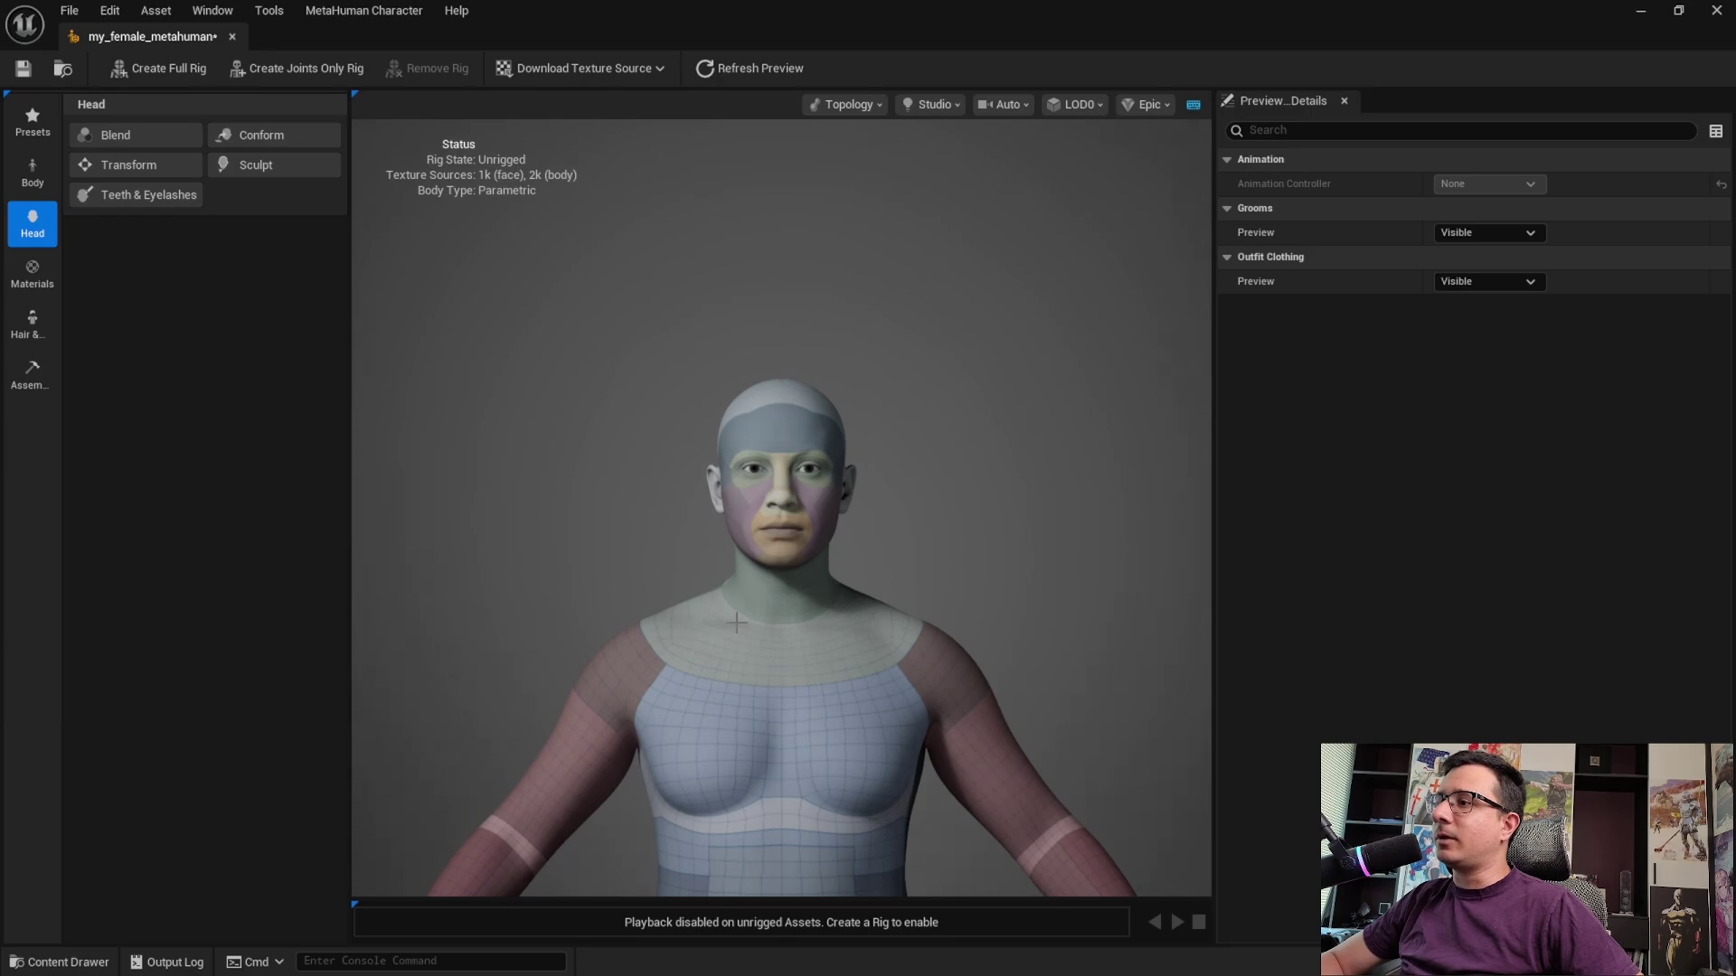
{"action": "scroll", "coordinate": [737, 623], "scroll_direction": "down", "scroll_amount": 3}
{"action": "scroll", "coordinate": [737, 623], "scroll_direction": "up", "scroll_amount": 5}
{"action": "scroll", "coordinate": [737, 623], "scroll_direction": "down", "scroll_amount": 2}
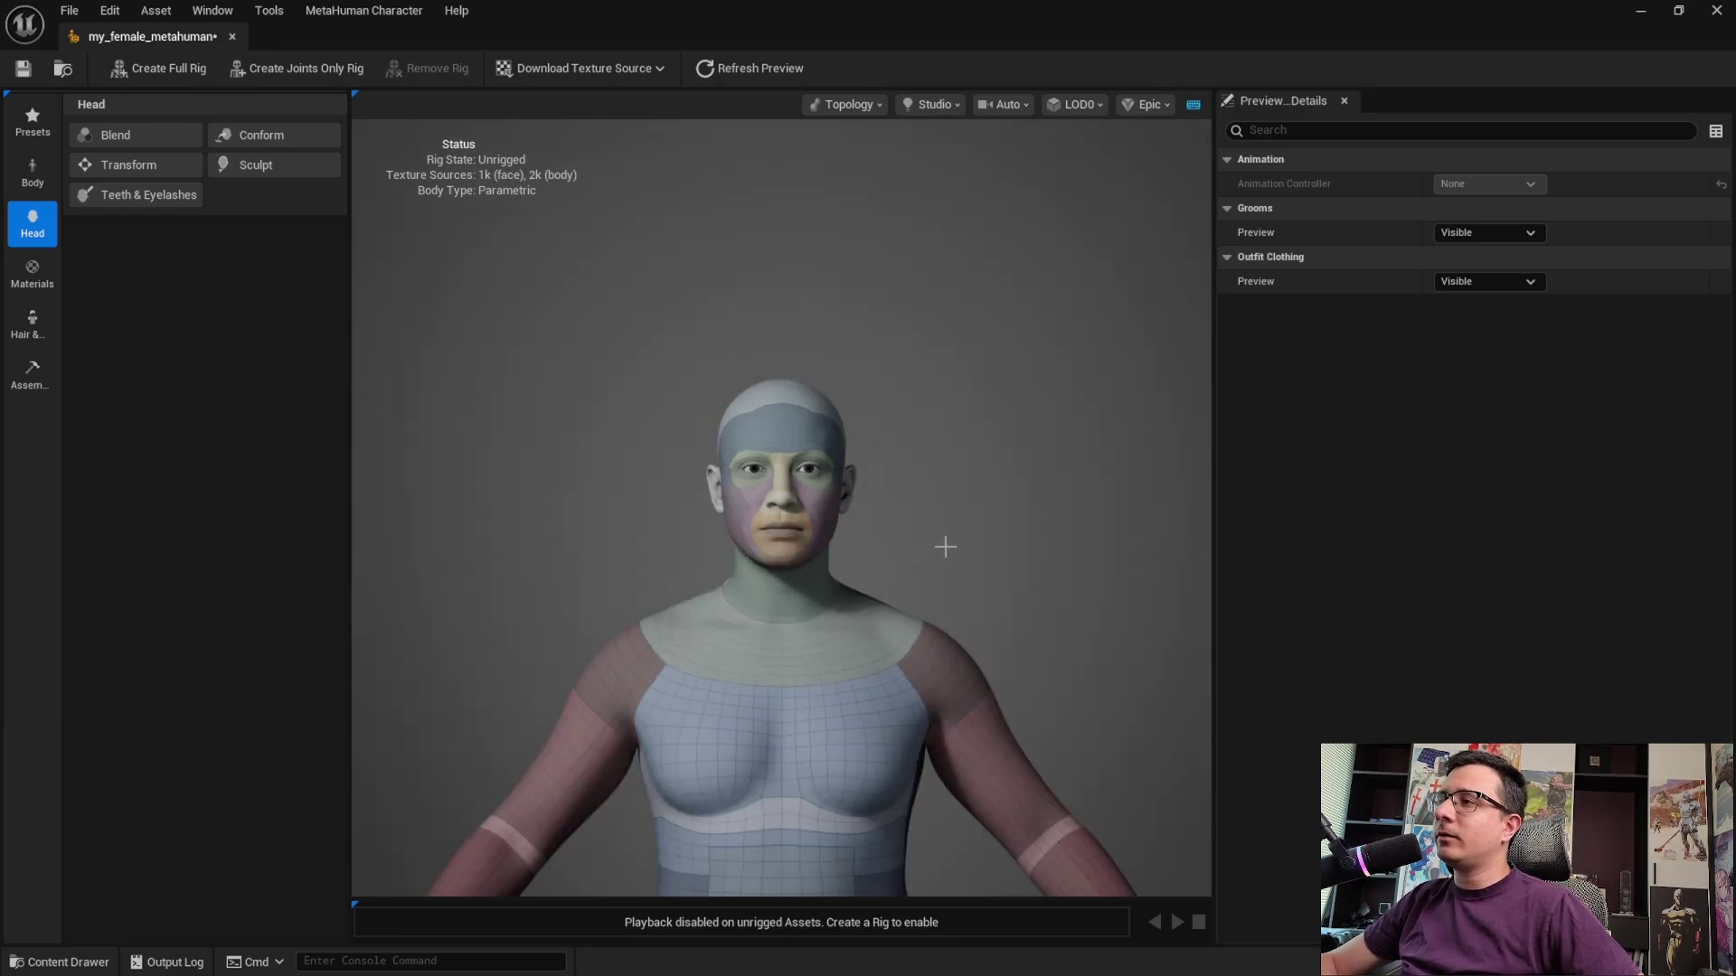
{"action": "mouse_move", "coordinate": [941, 543]}
{"action": "left_mouse_down"}
{"action": "mouse_move", "coordinate": [795, 547]}
{"action": "mouse_move", "coordinate": [913, 545]}
{"action": "mouse_move", "coordinate": [917, 527]}
{"action": "left_mouse_up"}
{"action": "left_click_drag", "start_coordinate": [689, 513], "coordinate": [682, 505]}
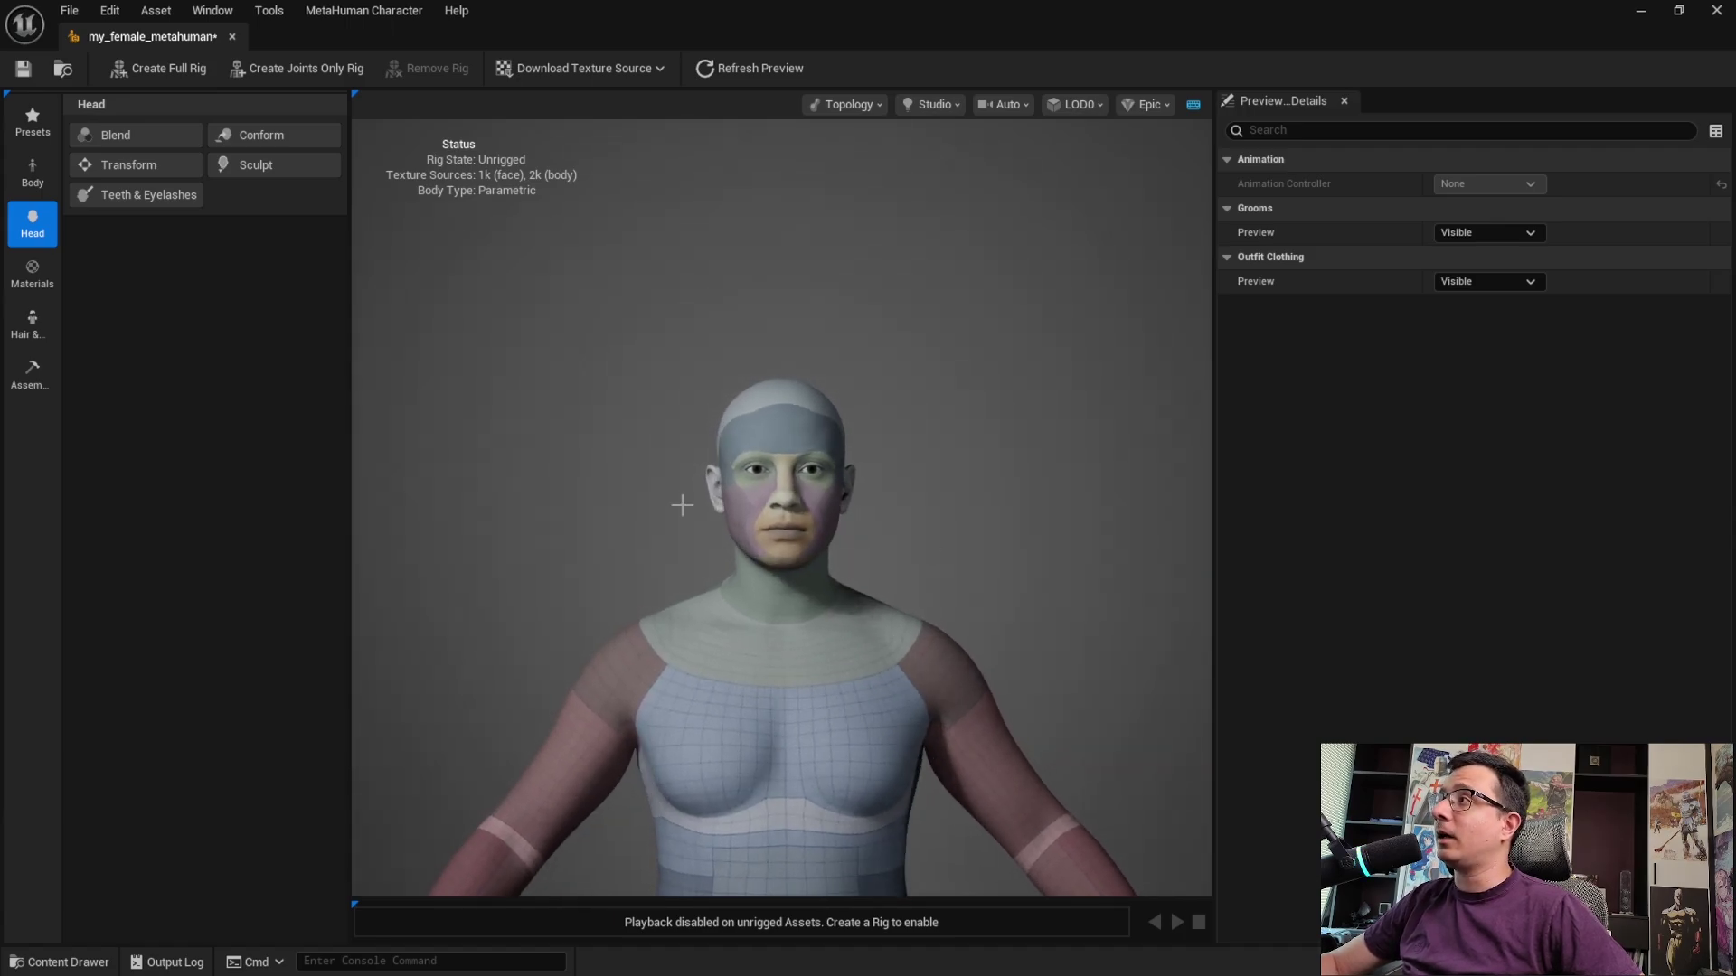
{"action": "left_click", "coordinate": [41, 189]}
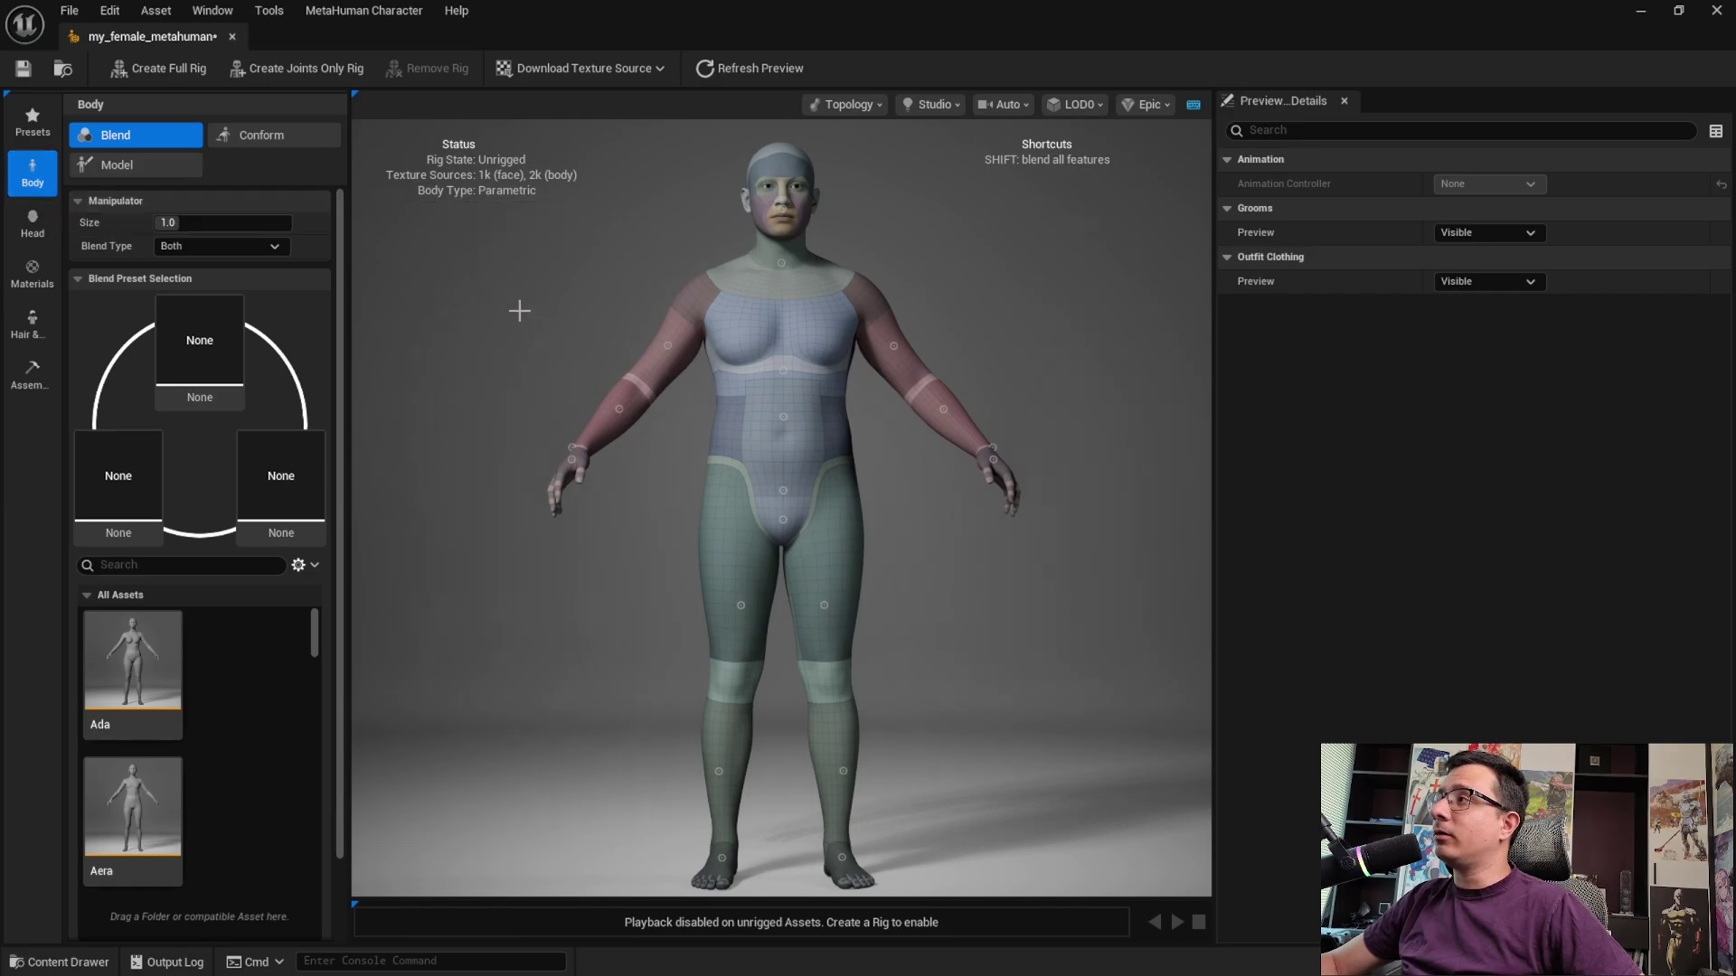
{"action": "left_click_drag", "start_coordinate": [530, 294], "coordinate": [528, 305]}
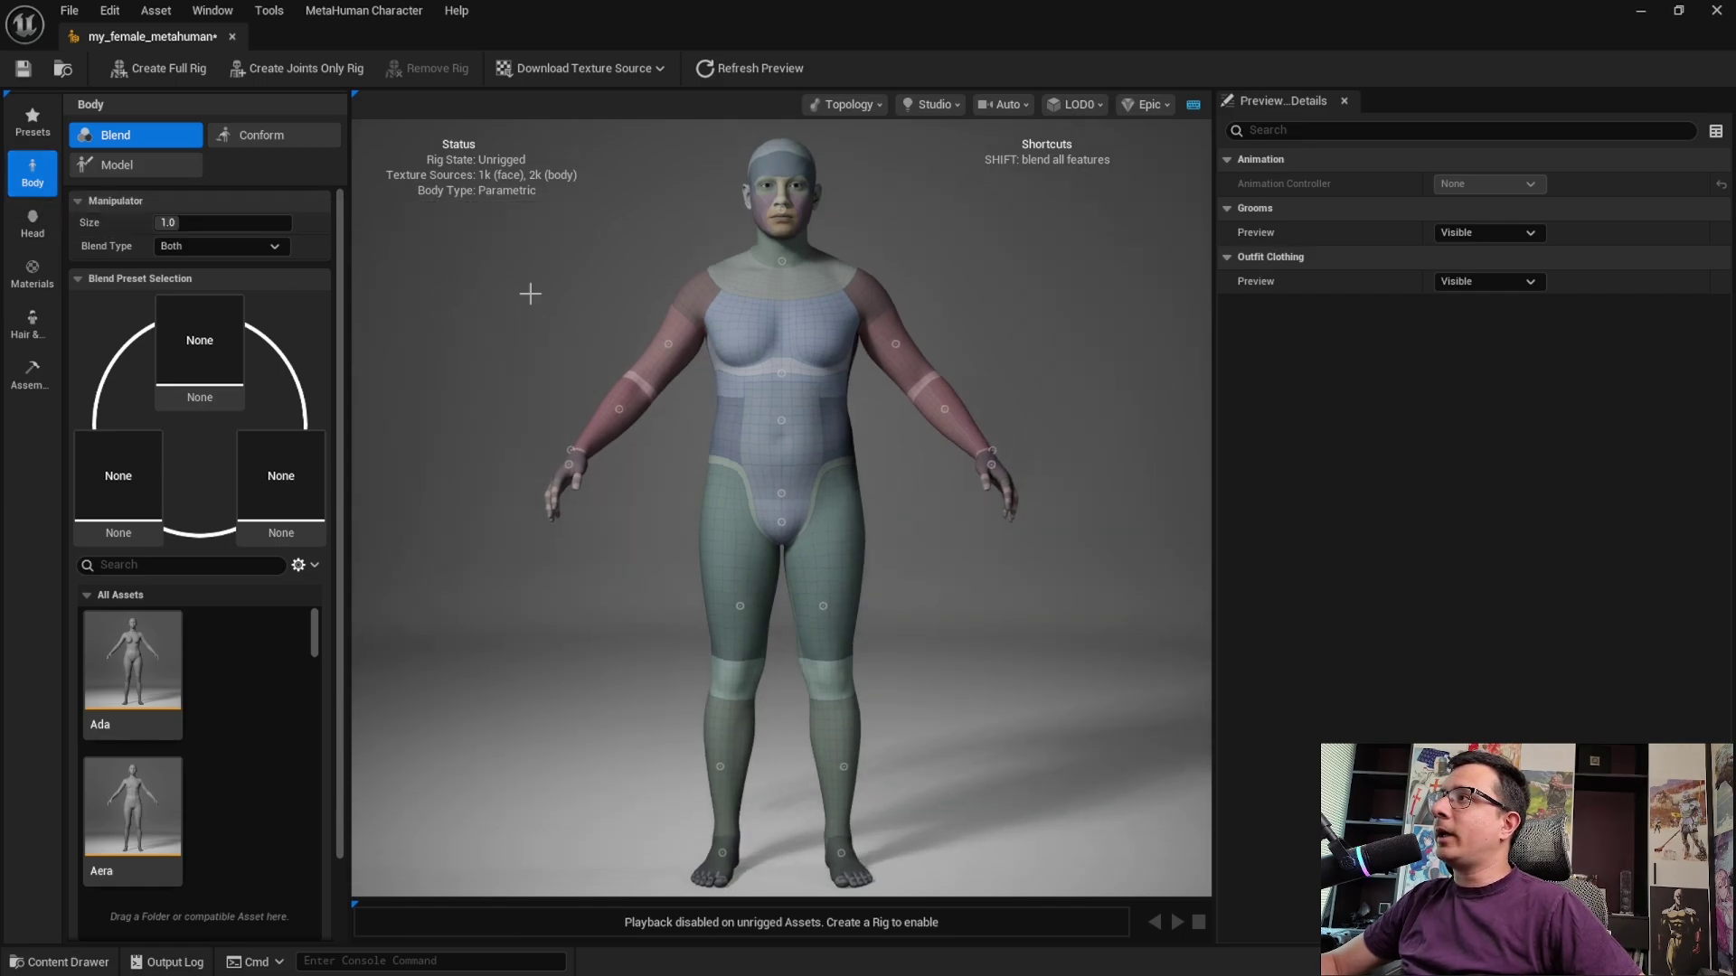
Apply the Aera preset to the MetaHuman character
{"action": "left_click", "coordinate": [32, 119]}
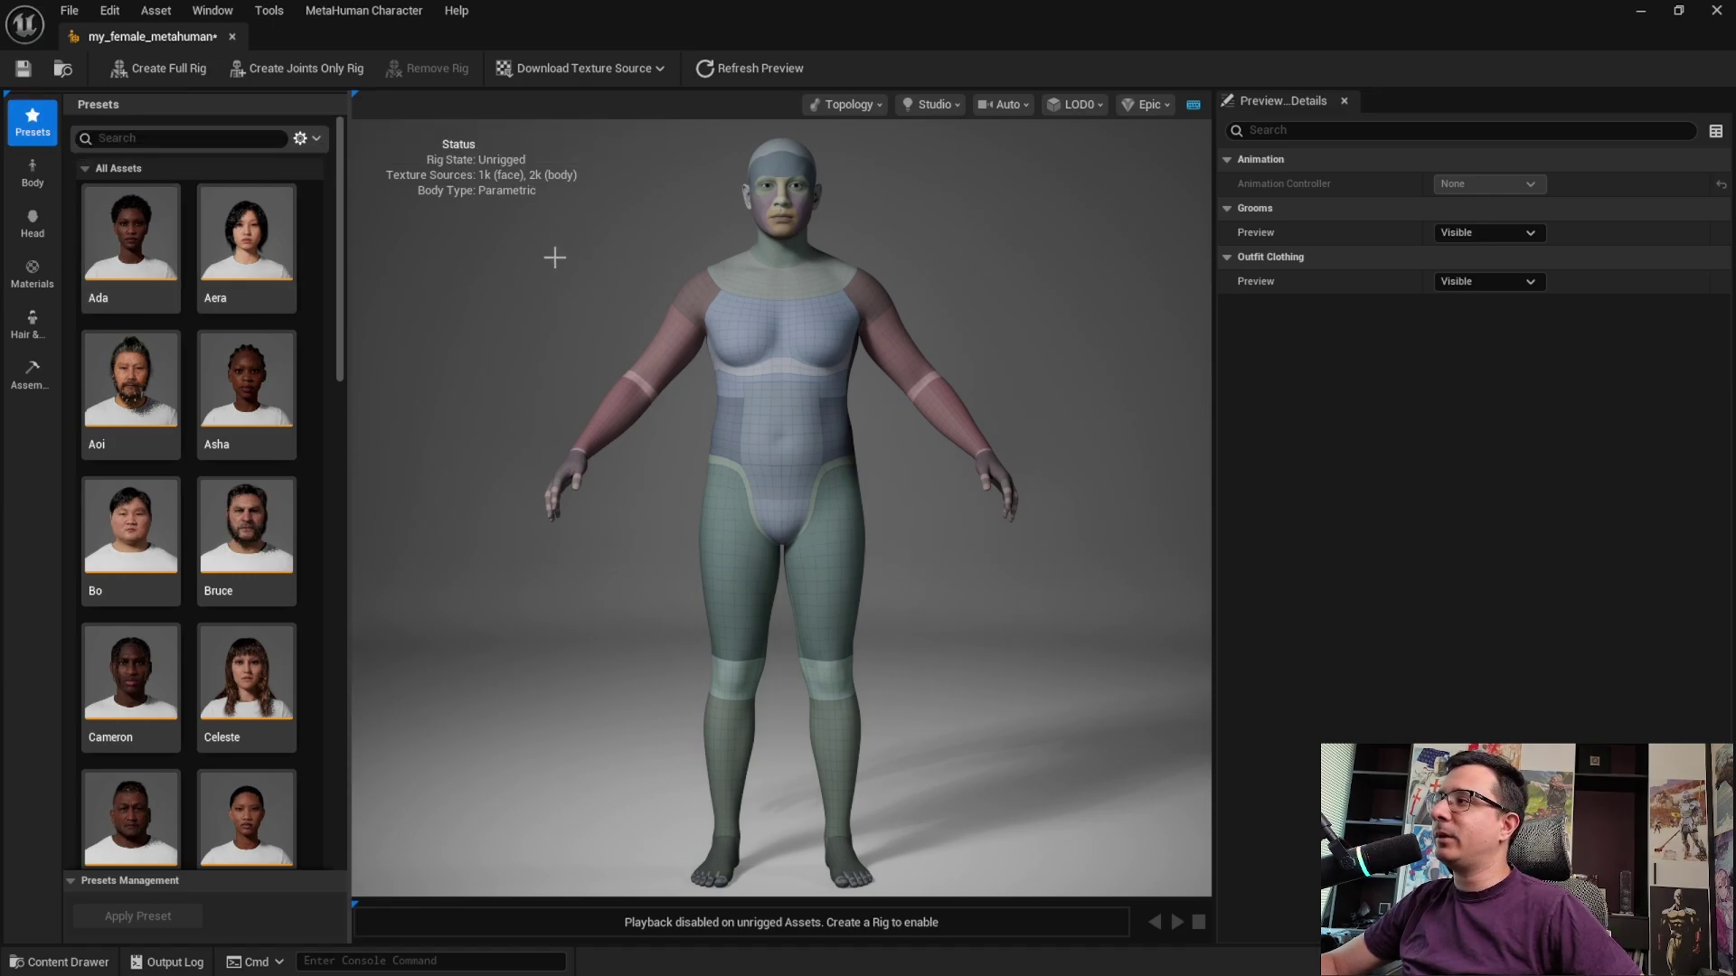
{"action": "left_click", "coordinate": [273, 255]}
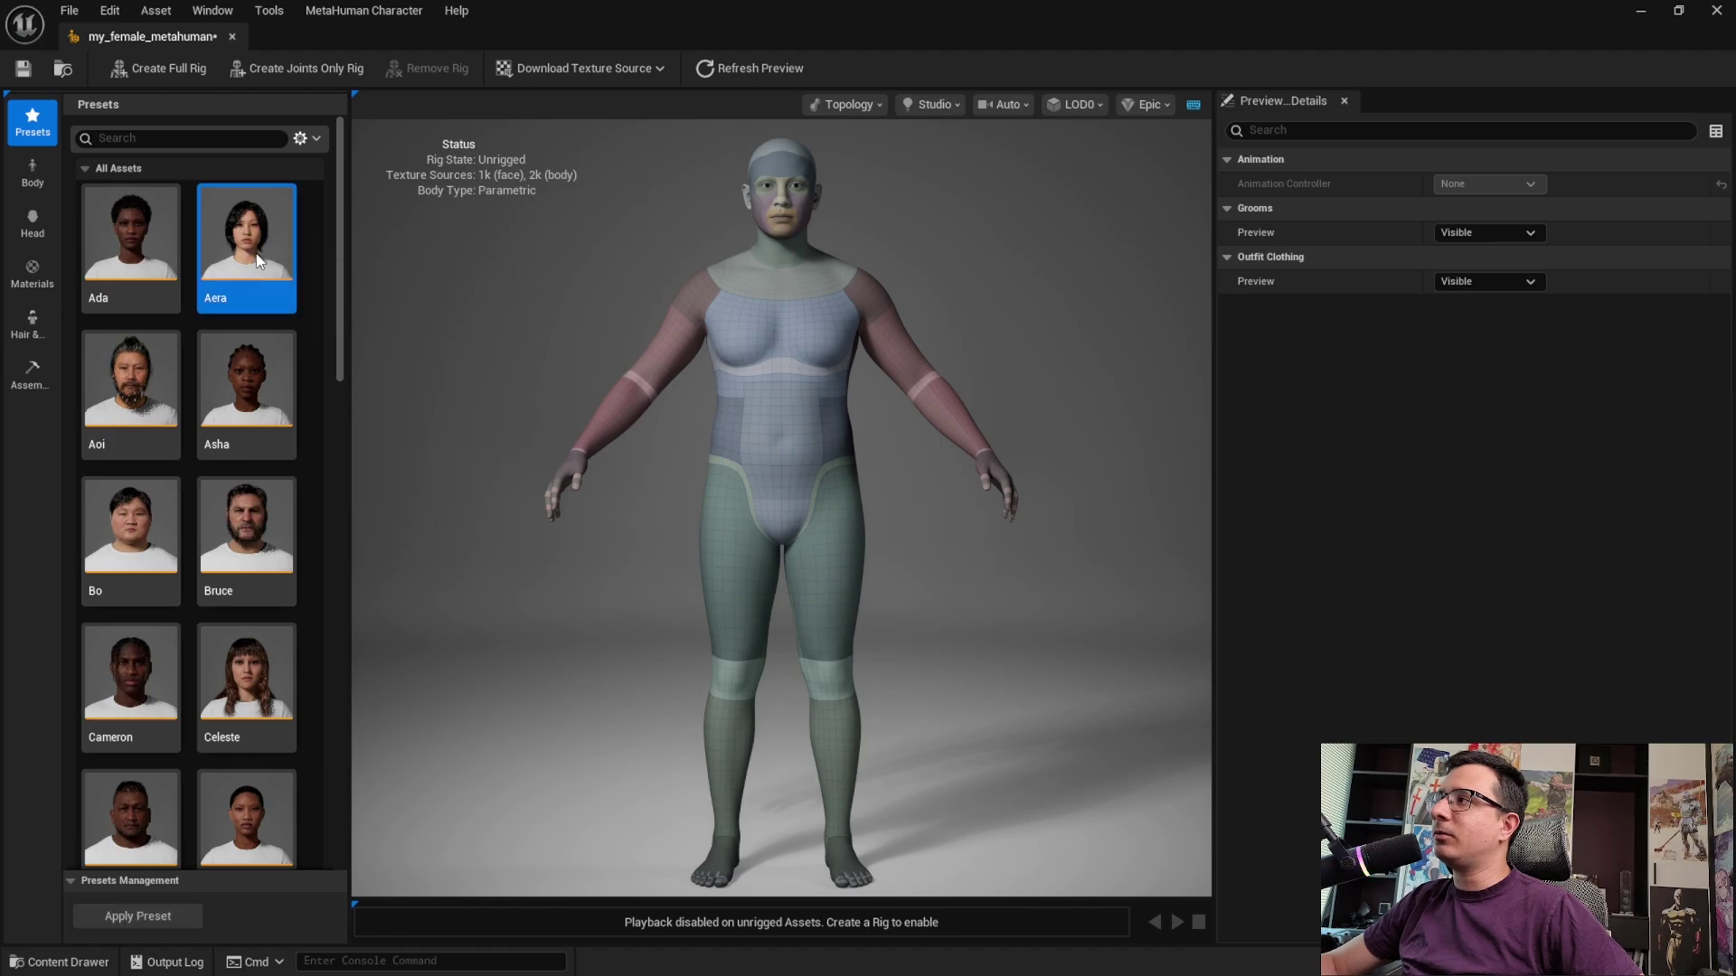
{"action": "left_click", "coordinate": [163, 917]}
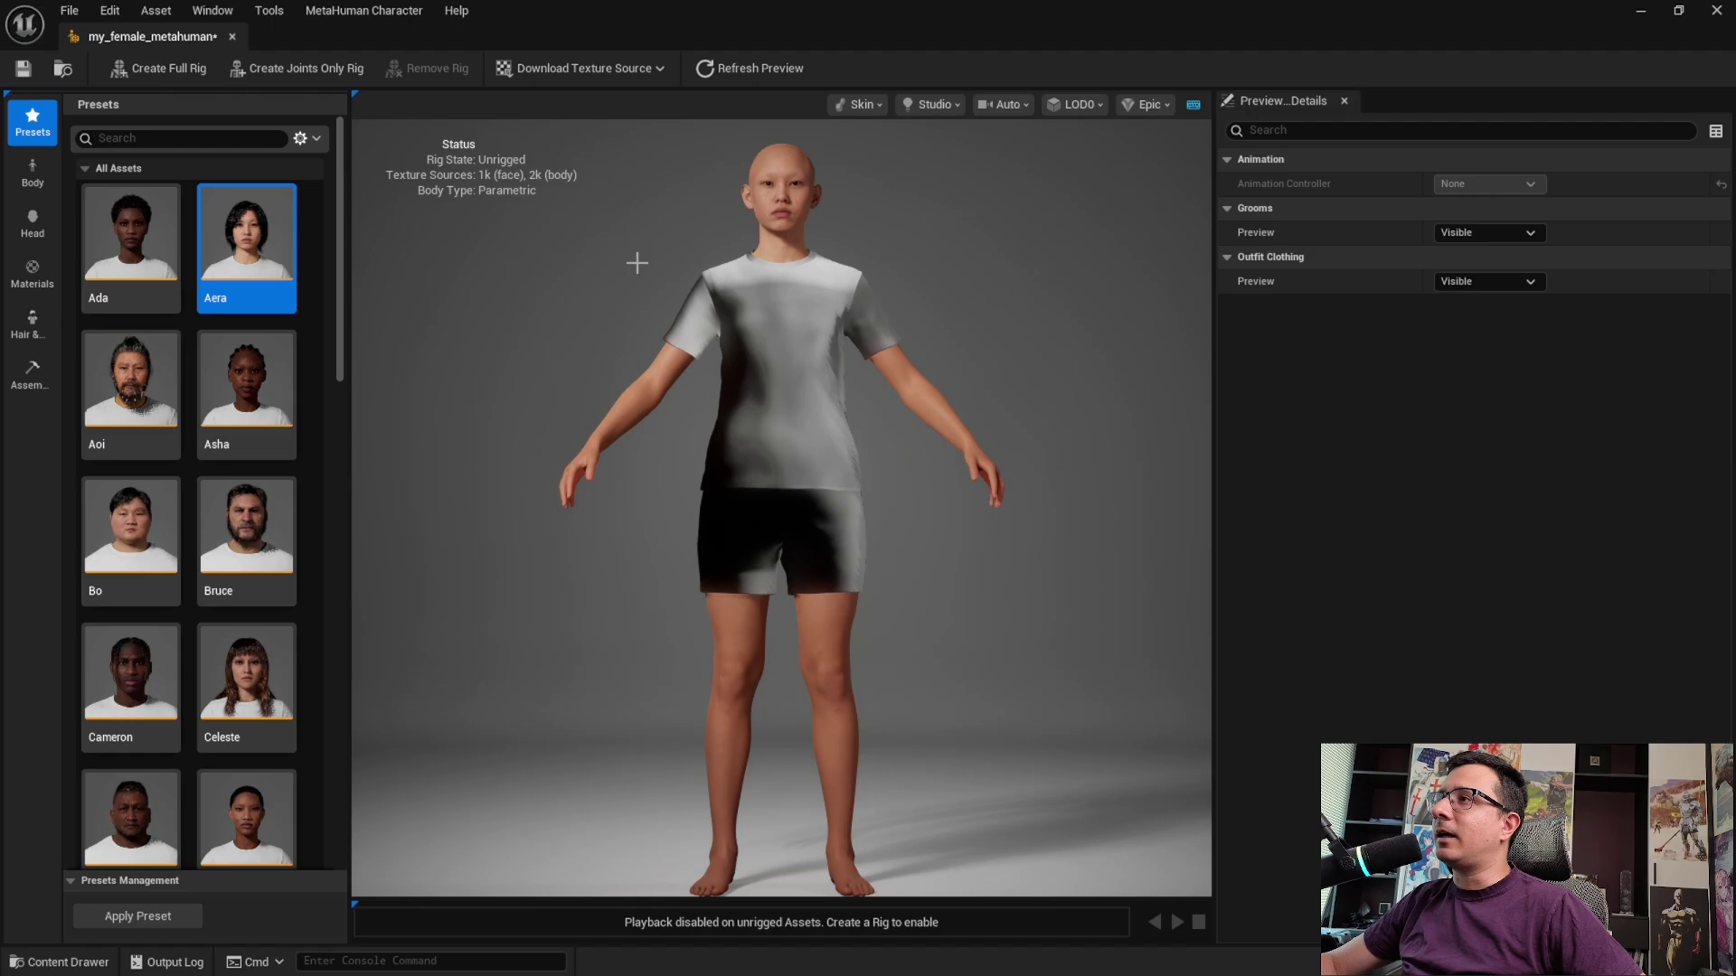
Examine the character's face and upper body up close and browse the other available presets
{"action": "middle_click_drag", "start_coordinate": [635, 263], "coordinate": [673, 127]}
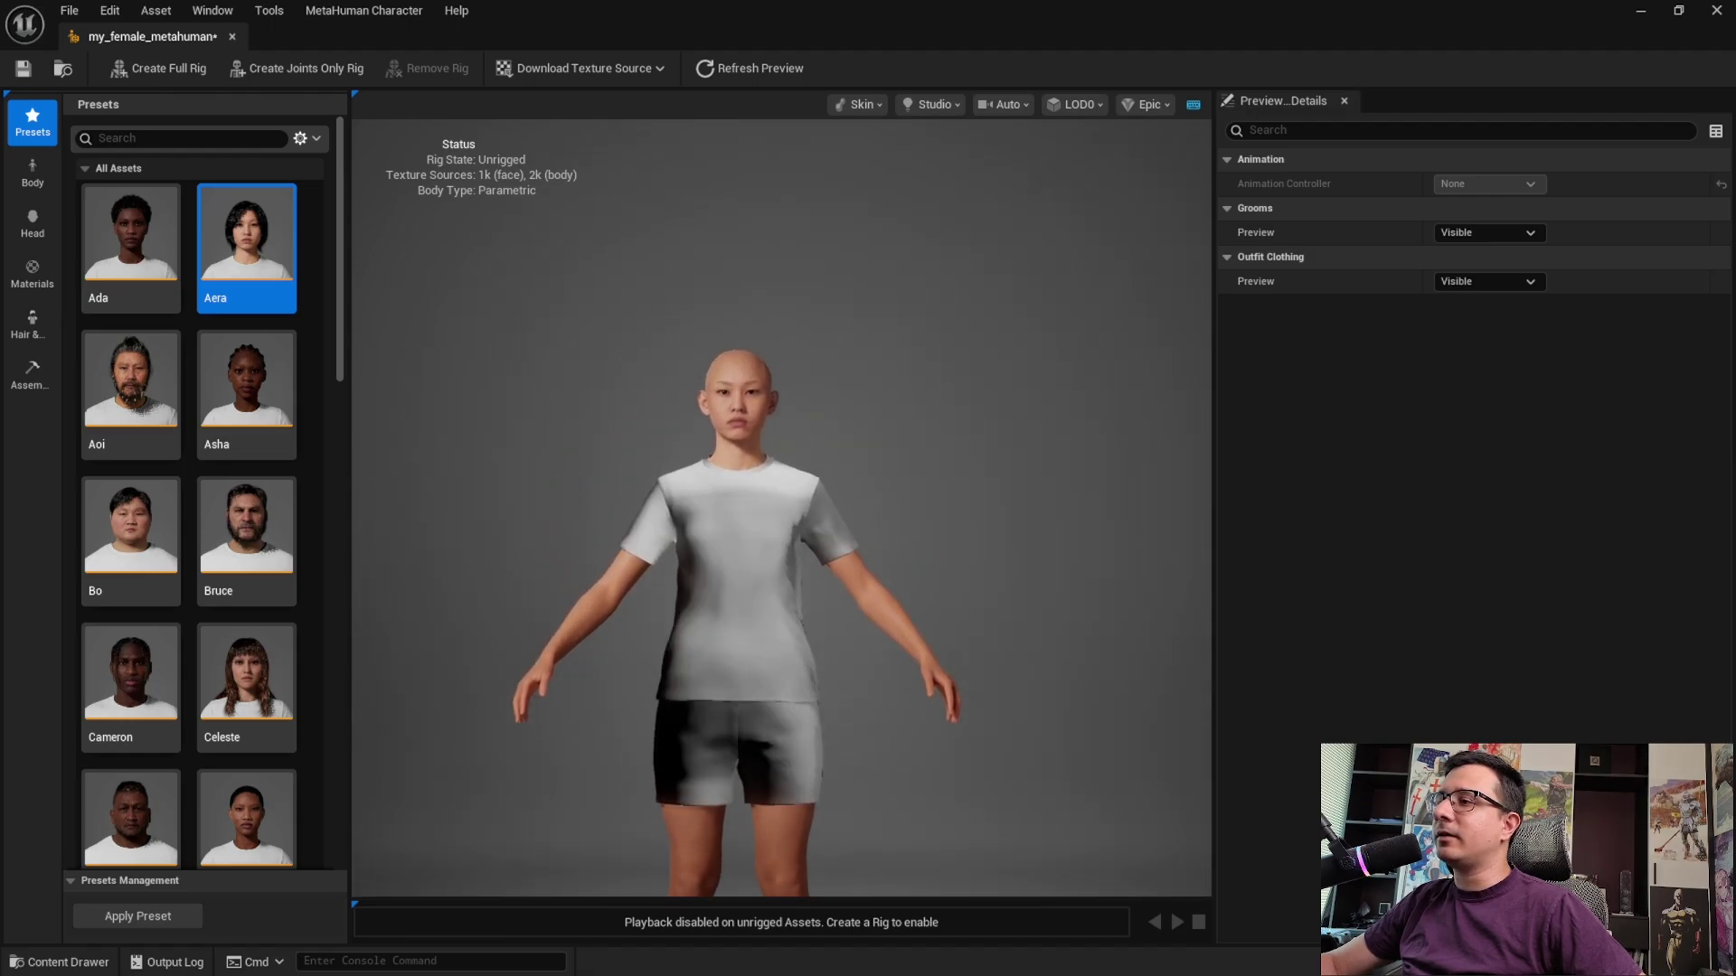
{"action": "right_click_drag", "start_coordinate": [630, 343], "coordinate": [630, 452]}
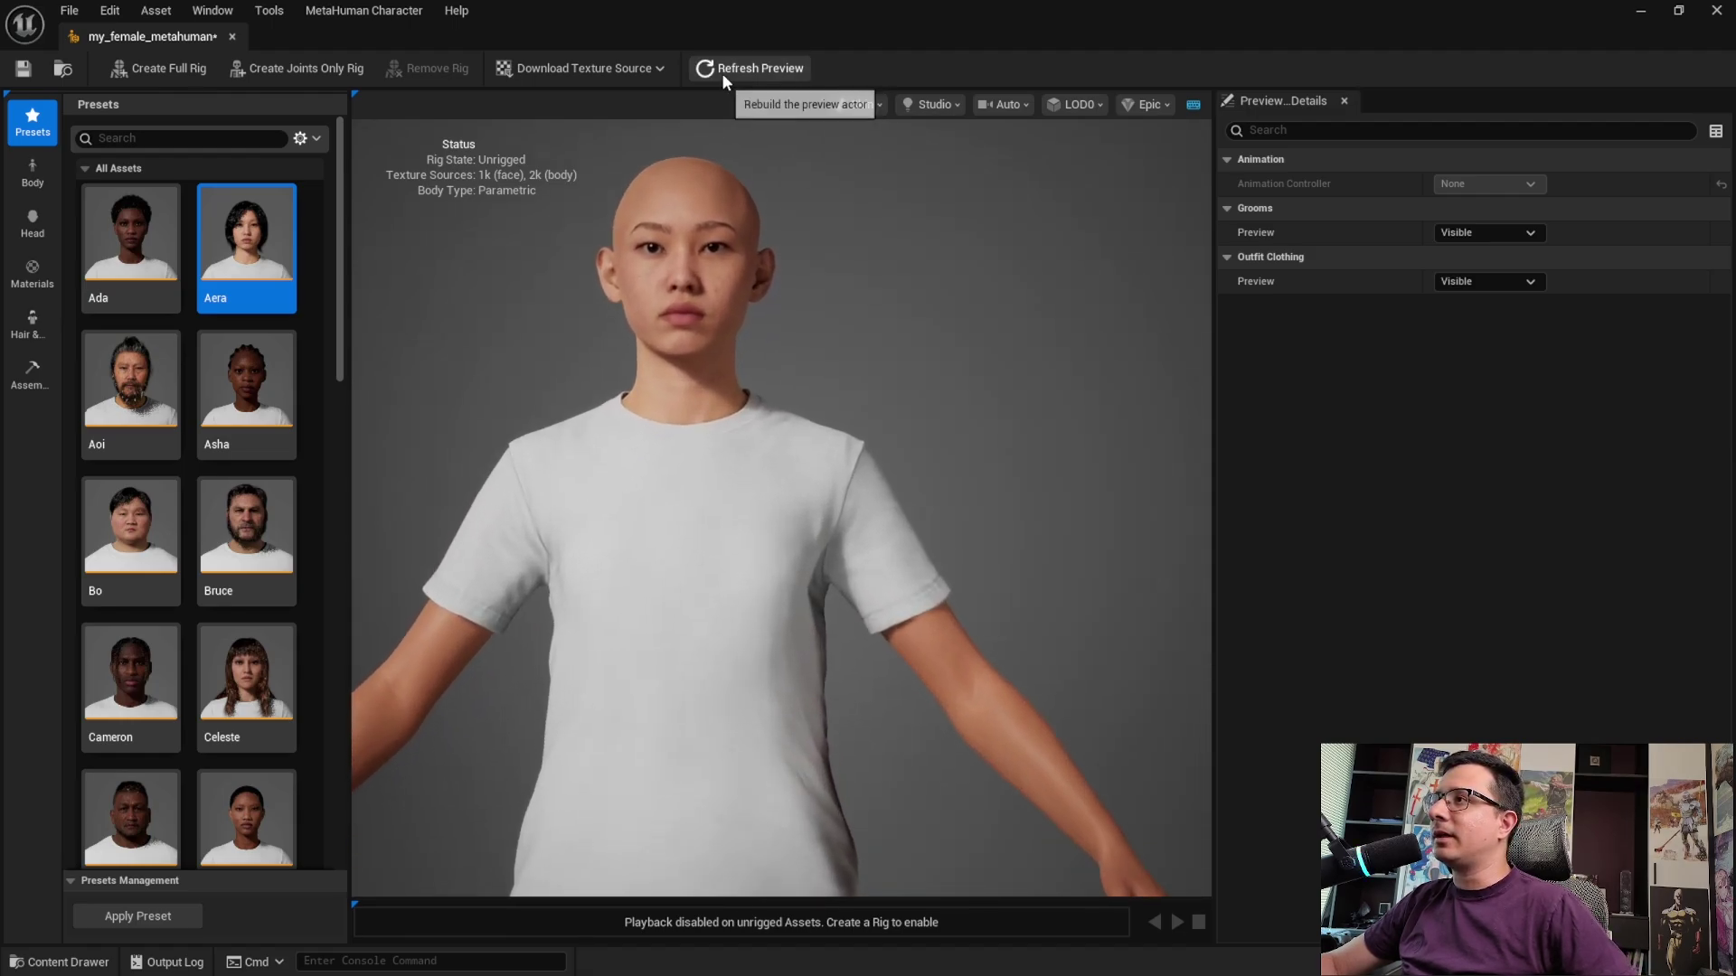
{"action": "left_click_drag", "start_coordinate": [773, 276], "coordinate": [773, 253]}
{"action": "middle_click_drag", "start_coordinate": [773, 127], "coordinate": [968, 349]}
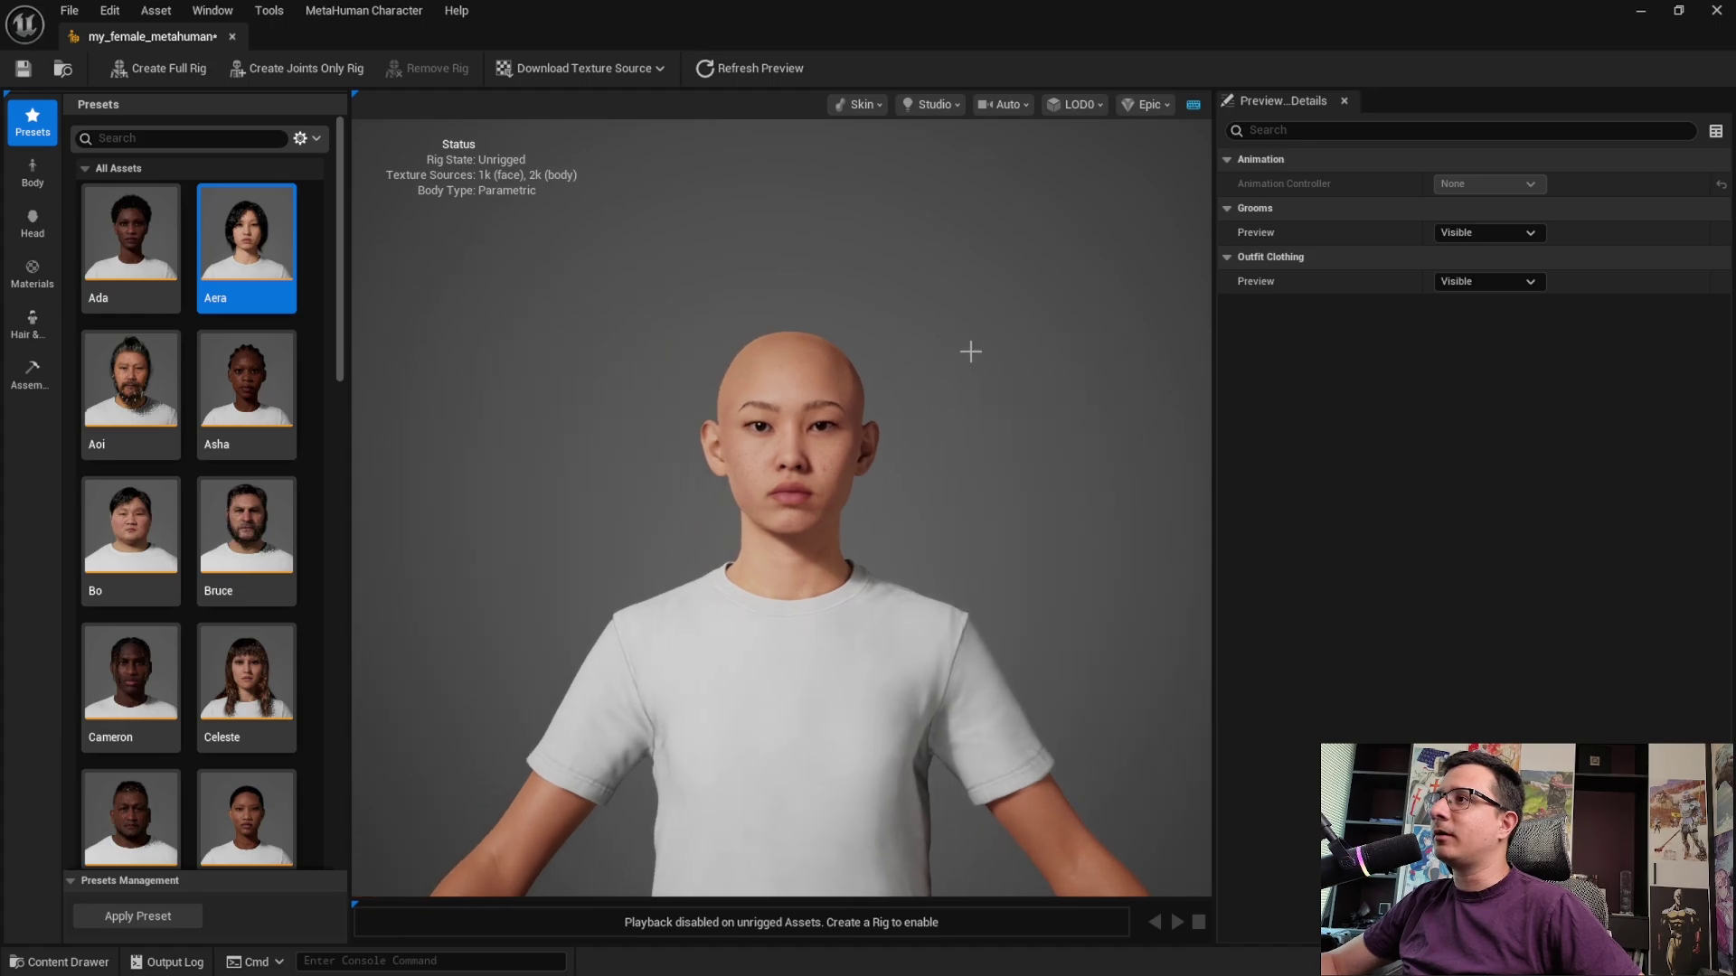
{"action": "mouse_move", "coordinate": [968, 349]}
{"action": "right_mouse_down"}
{"action": "mouse_move", "coordinate": [968, 452]}
{"action": "mouse_move", "coordinate": [976, 361]}
{"action": "right_mouse_up"}
{"action": "mouse_move", "coordinate": [1026, 416]}
{"action": "left_mouse_down"}
{"action": "mouse_move", "coordinate": [741, 416]}
{"action": "mouse_move", "coordinate": [1076, 416]}
{"action": "mouse_move", "coordinate": [976, 398]}
{"action": "mouse_move", "coordinate": [999, 401]}
{"action": "left_mouse_up"}
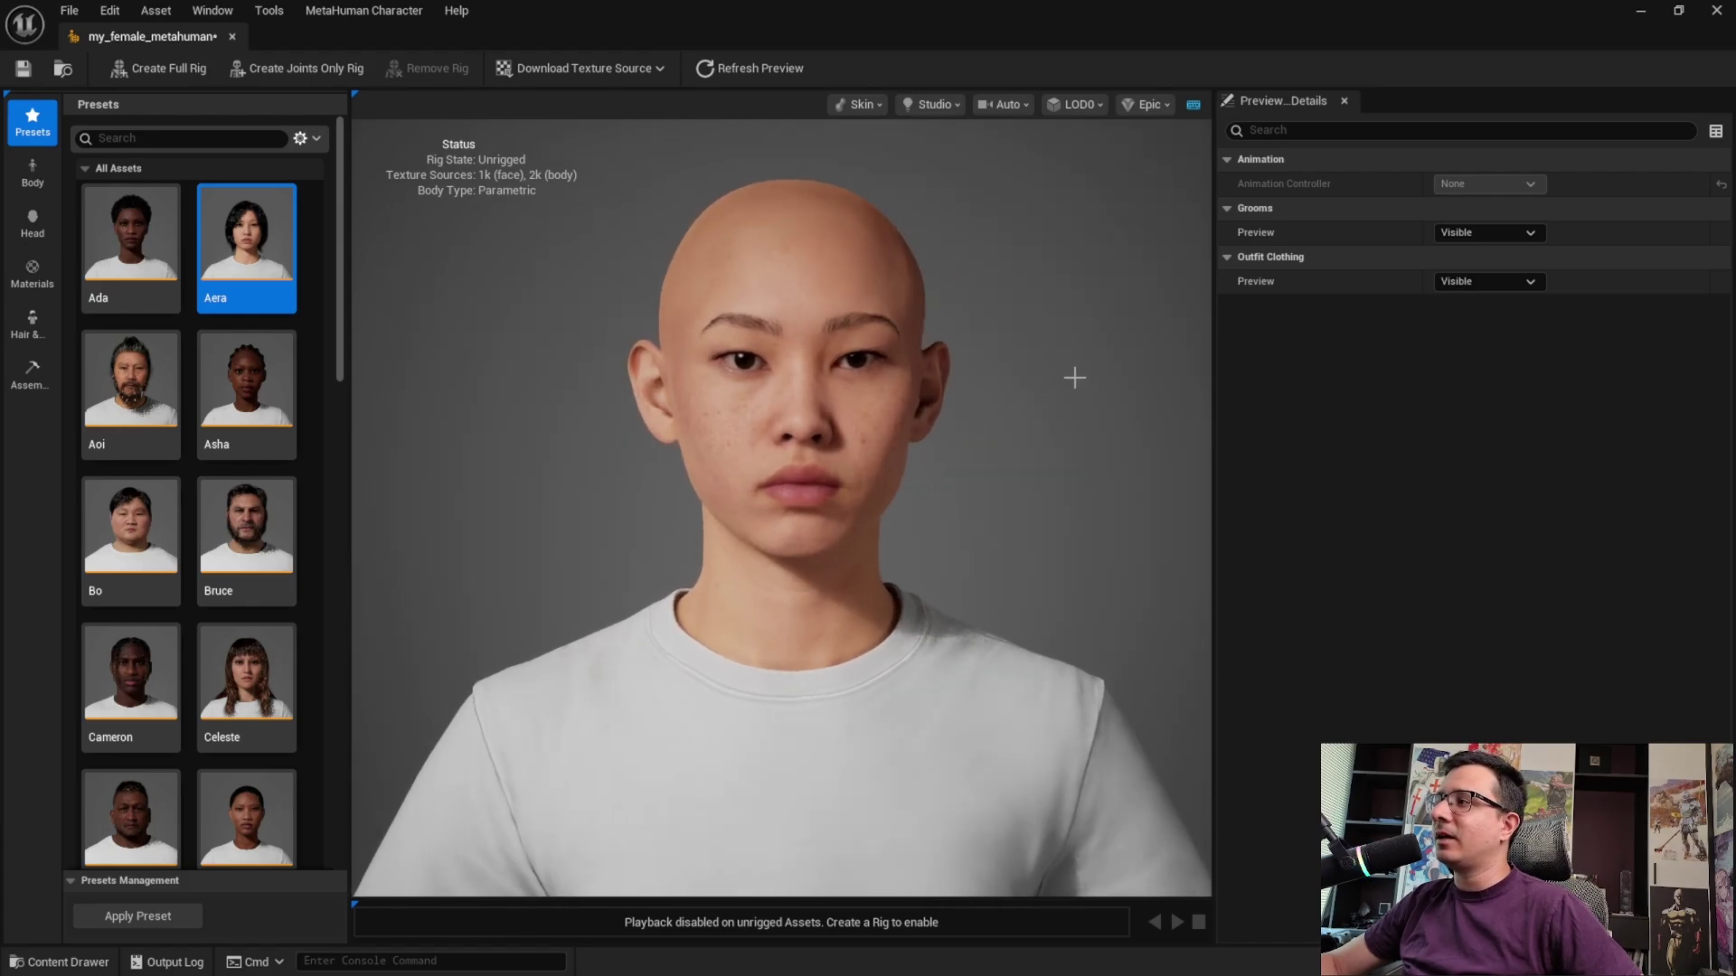
{"action": "scroll", "coordinate": [272, 669], "scroll_direction": "down", "scroll_amount": 2}
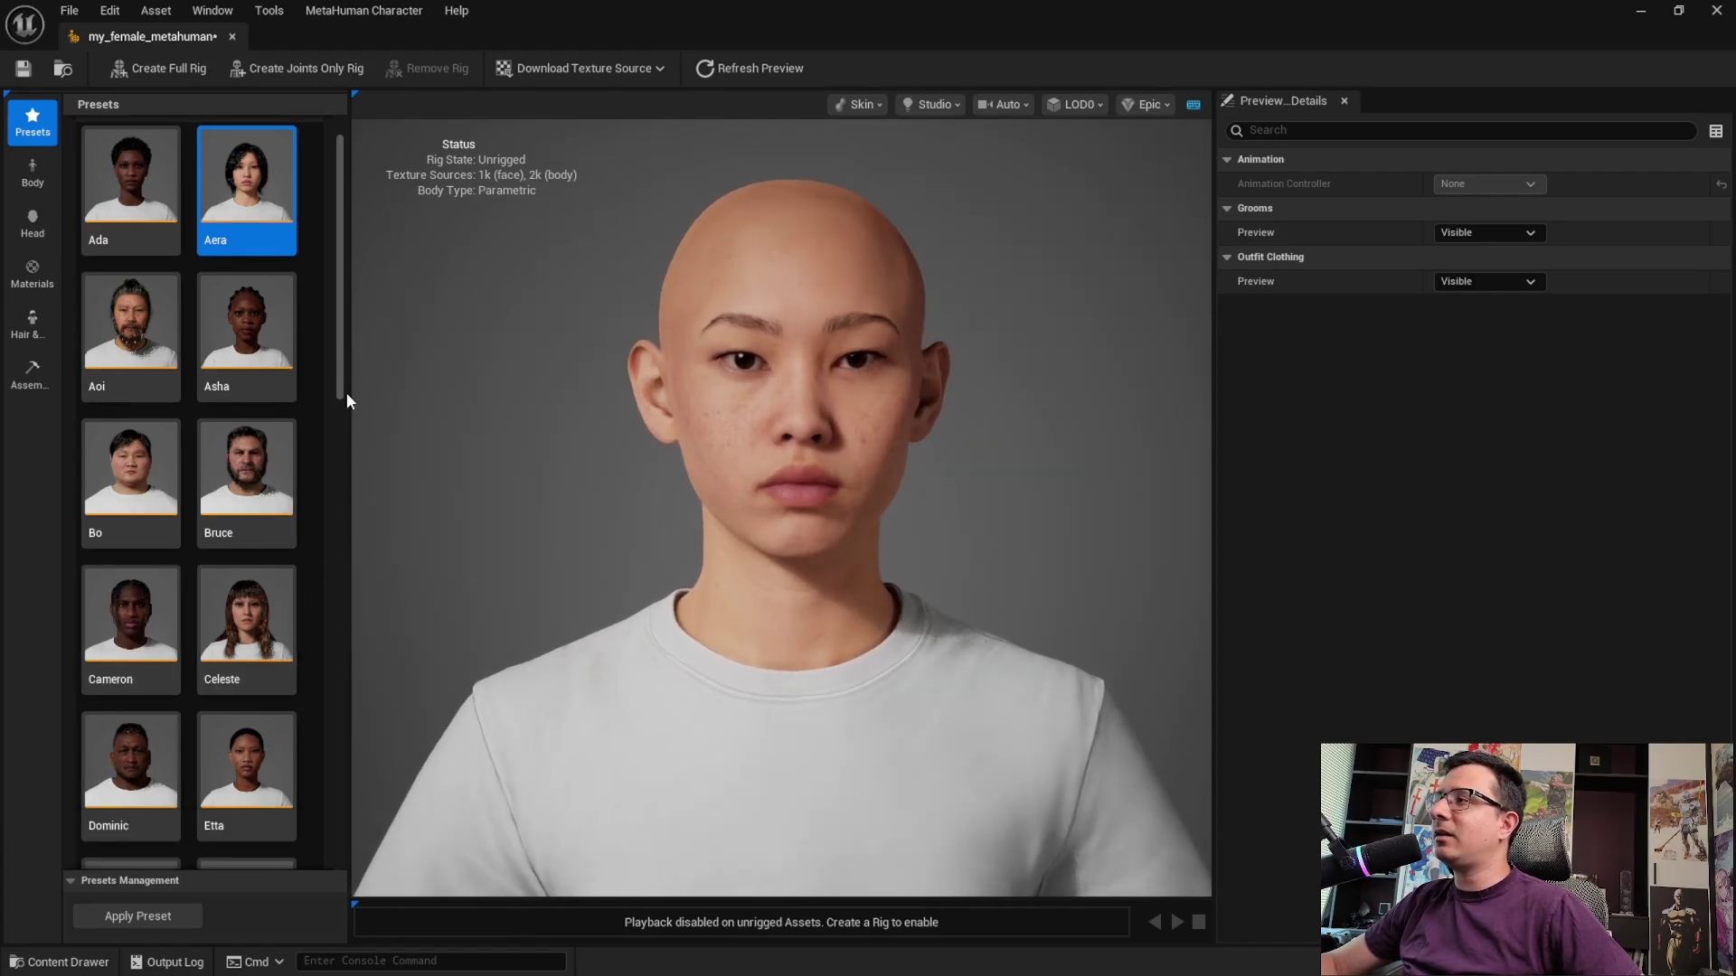
{"action": "left_click_drag", "start_coordinate": [339, 385], "coordinate": [474, 478]}
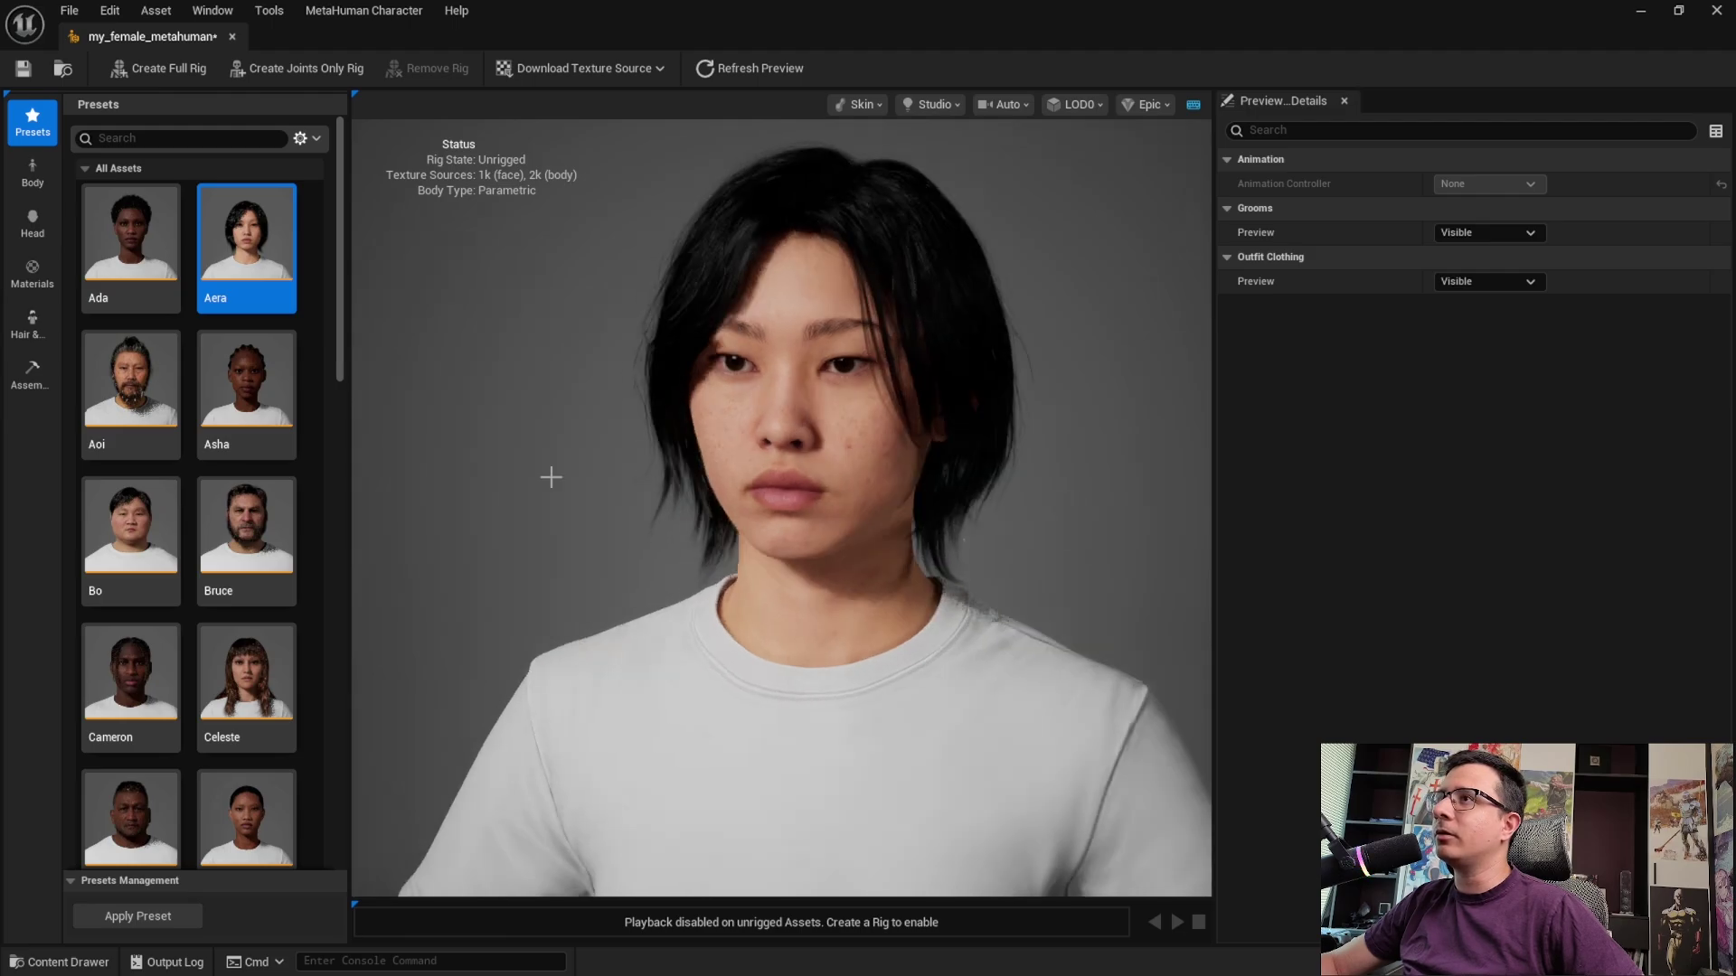
Toggle the Always Use Hair Cards preview option and compare the character's hair from the front and side
{"action": "left_click", "coordinate": [1096, 108]}
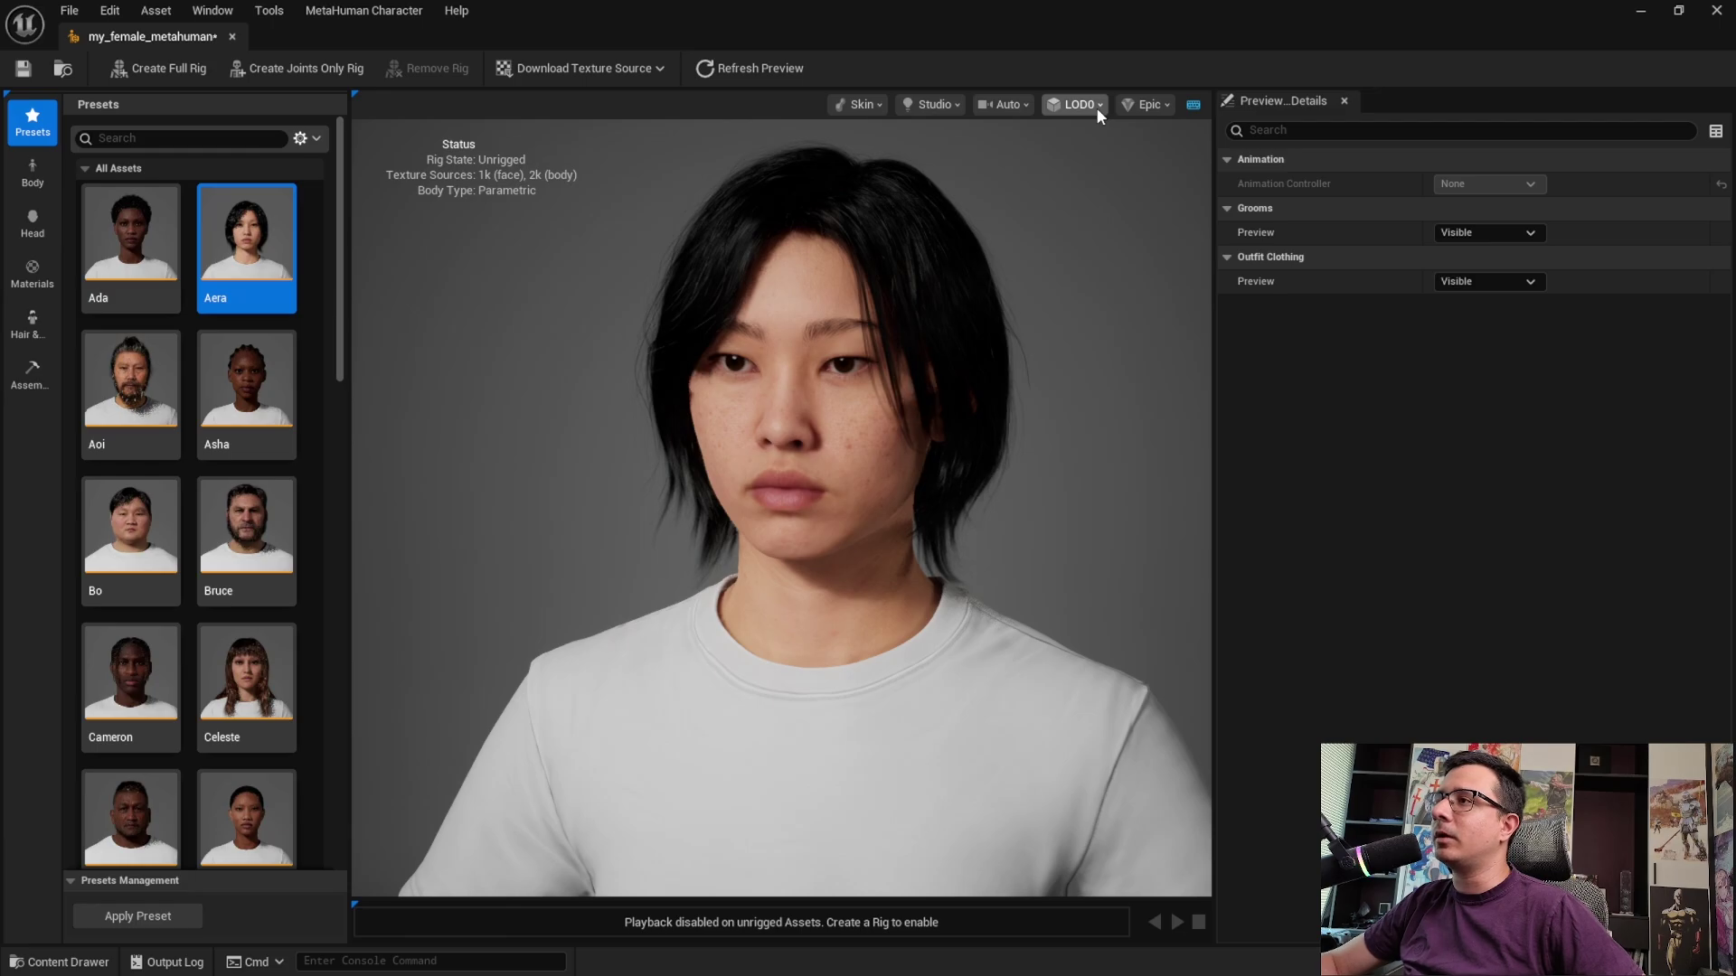
{"action": "left_click", "coordinate": [1096, 106]}
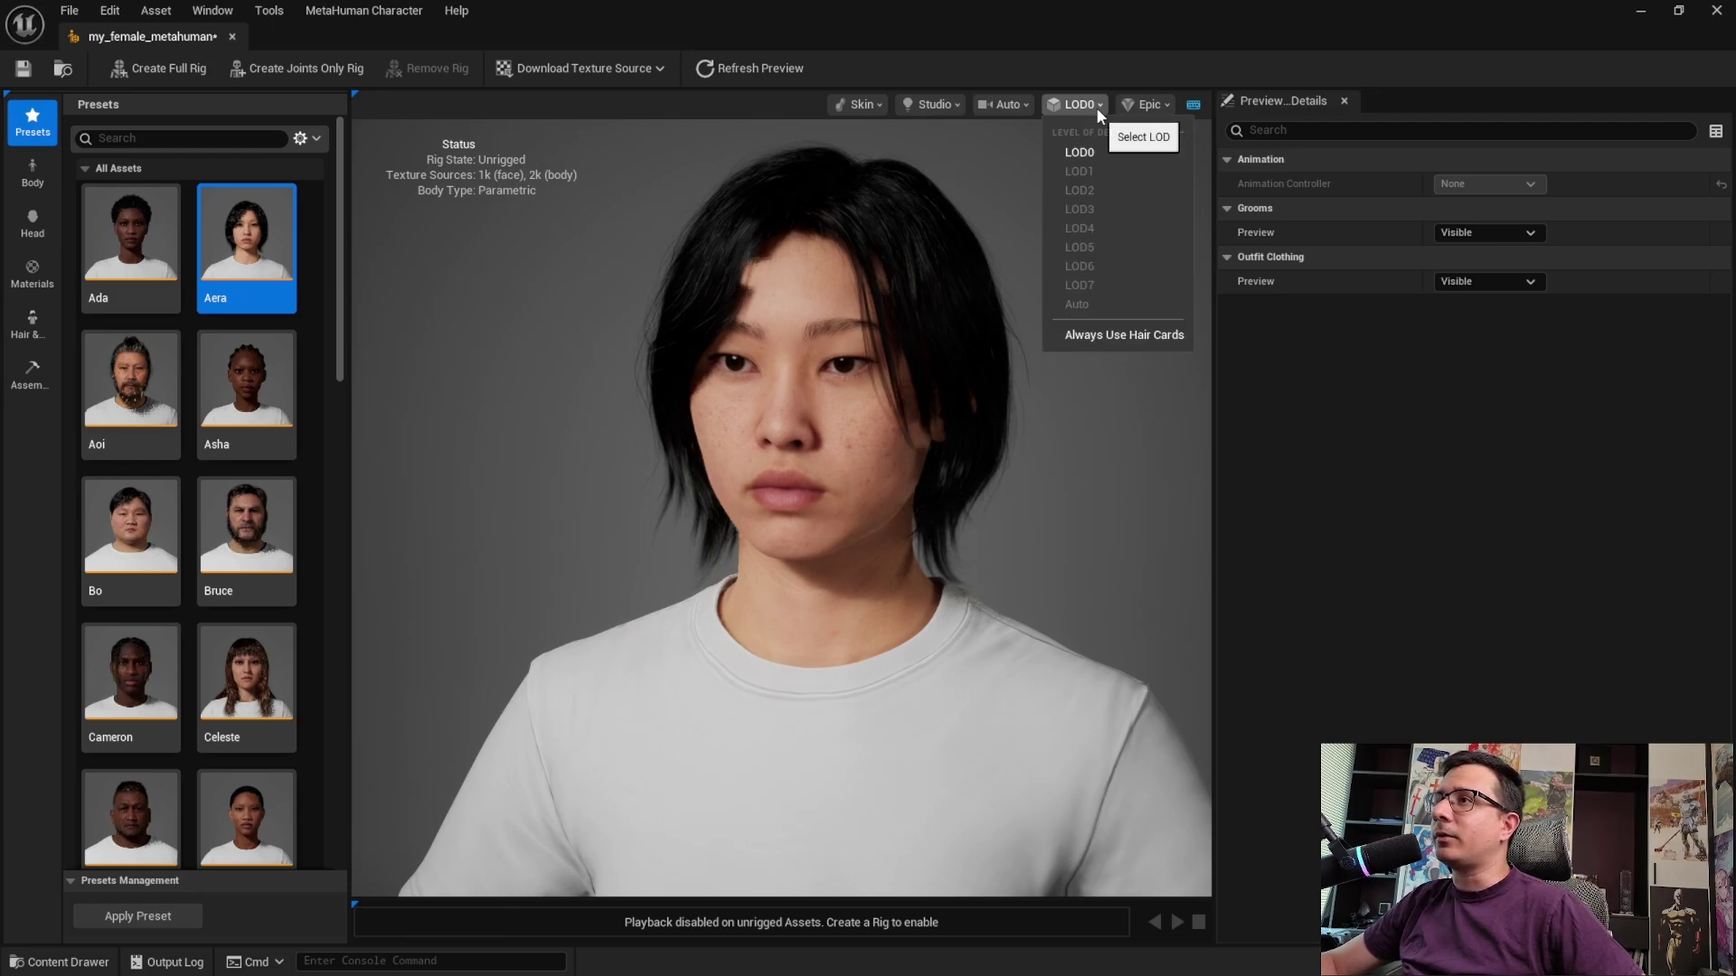
{"action": "left_click", "coordinate": [1136, 338]}
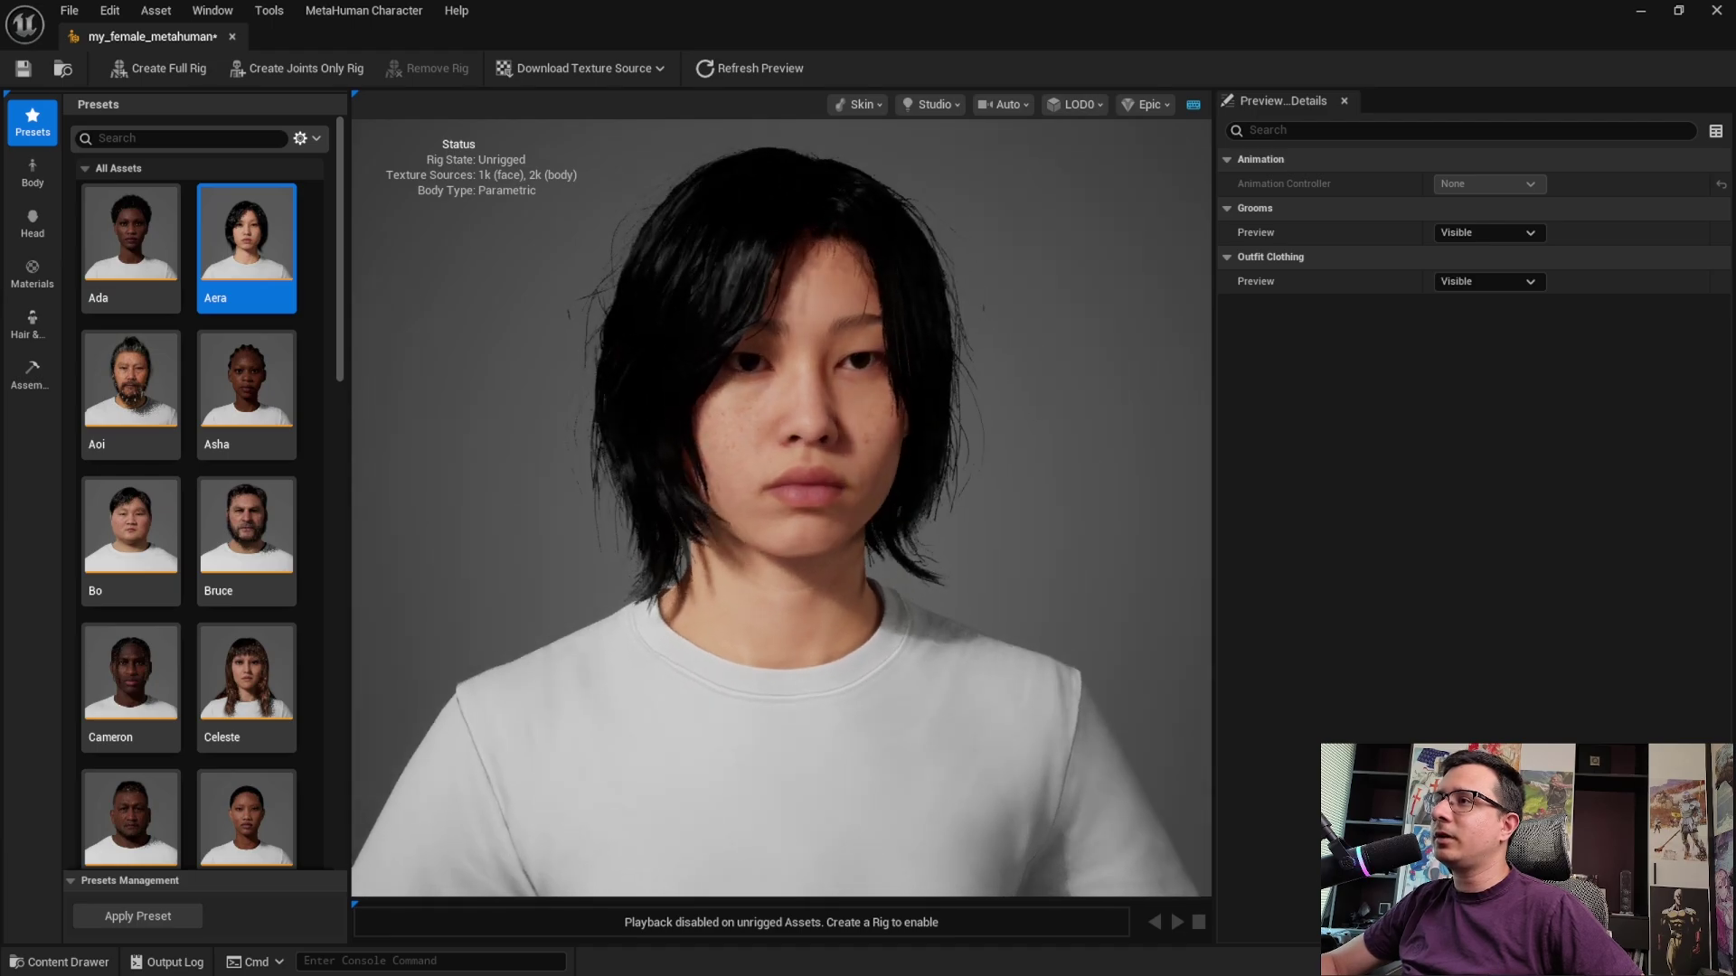
{"action": "left_click_drag", "start_coordinate": [836, 234], "coordinate": [781, 234]}
{"action": "left_click_drag", "start_coordinate": [1096, 311], "coordinate": [1150, 311]}
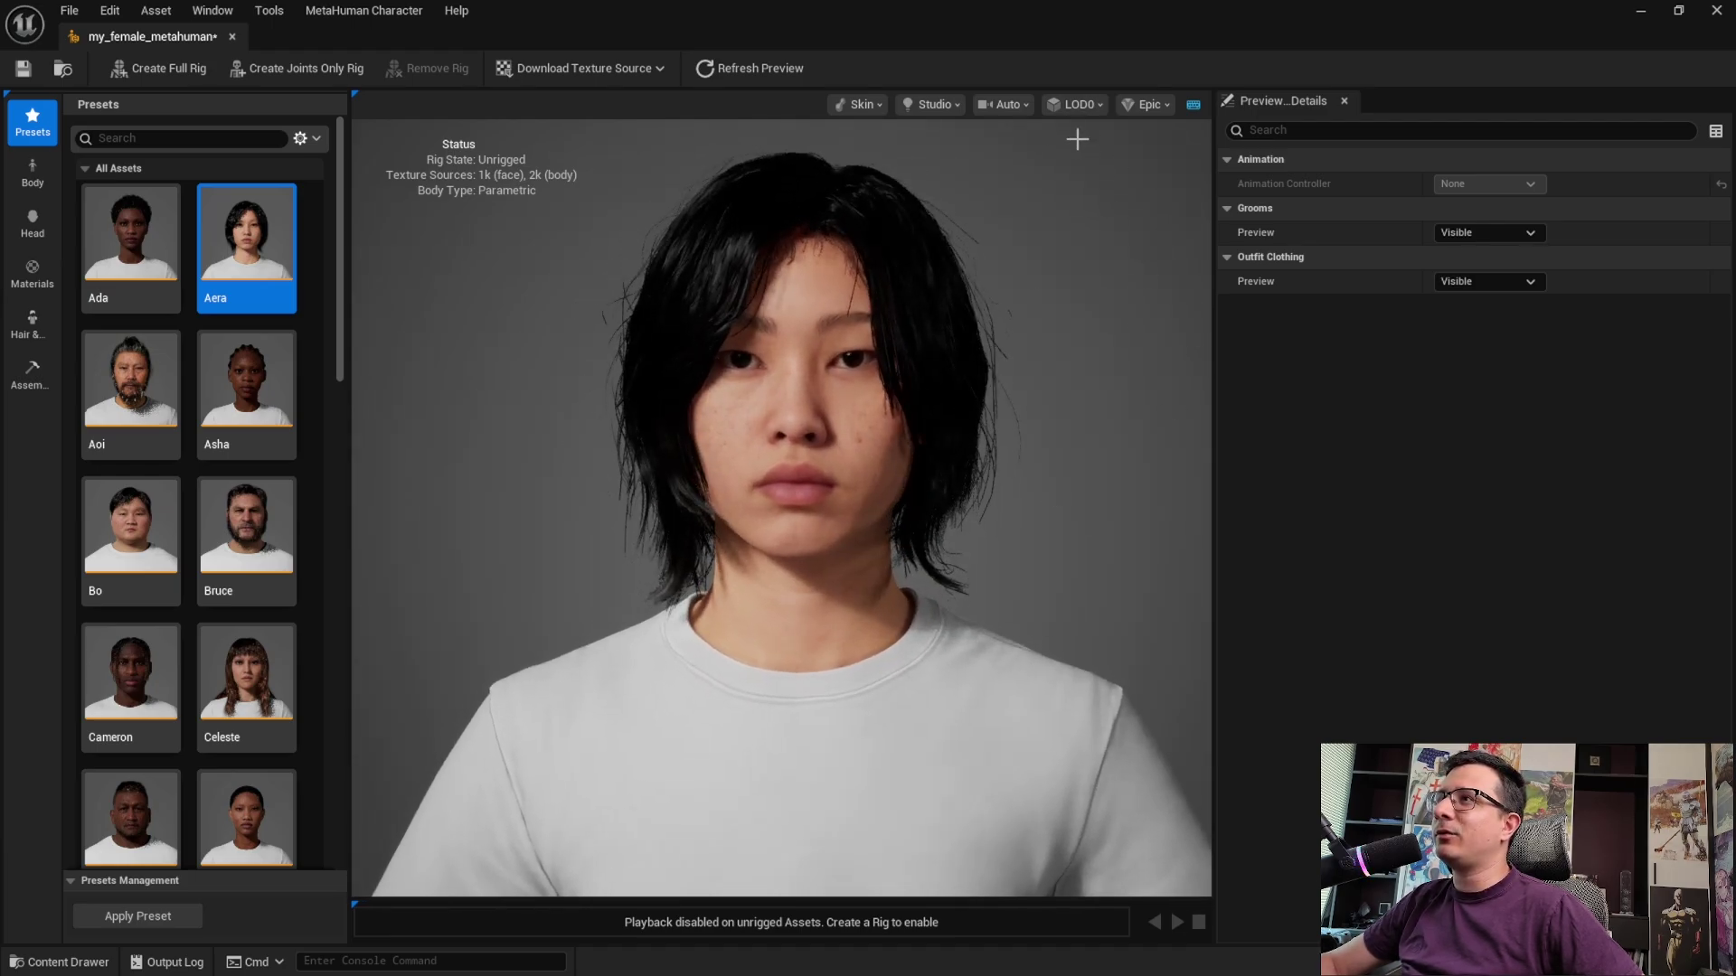
{"action": "left_click", "coordinate": [1085, 106]}
{"action": "left_click", "coordinate": [1146, 568]}
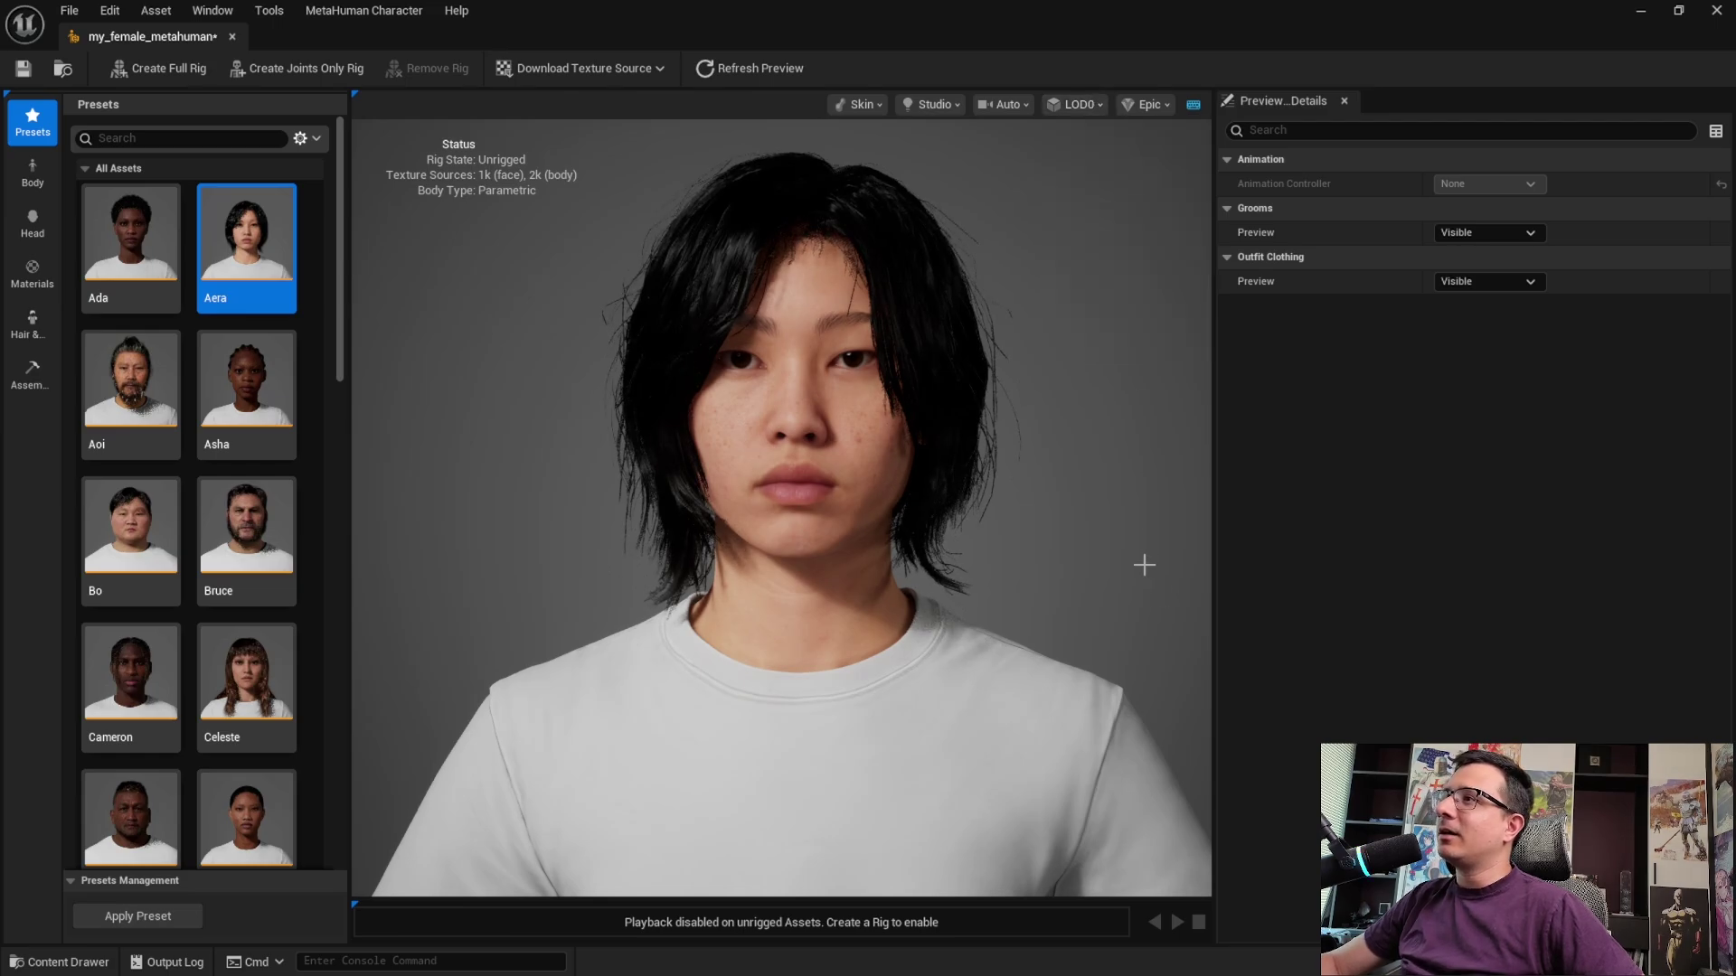
{"action": "left_click_drag", "start_coordinate": [1142, 564], "coordinate": [1064, 562]}
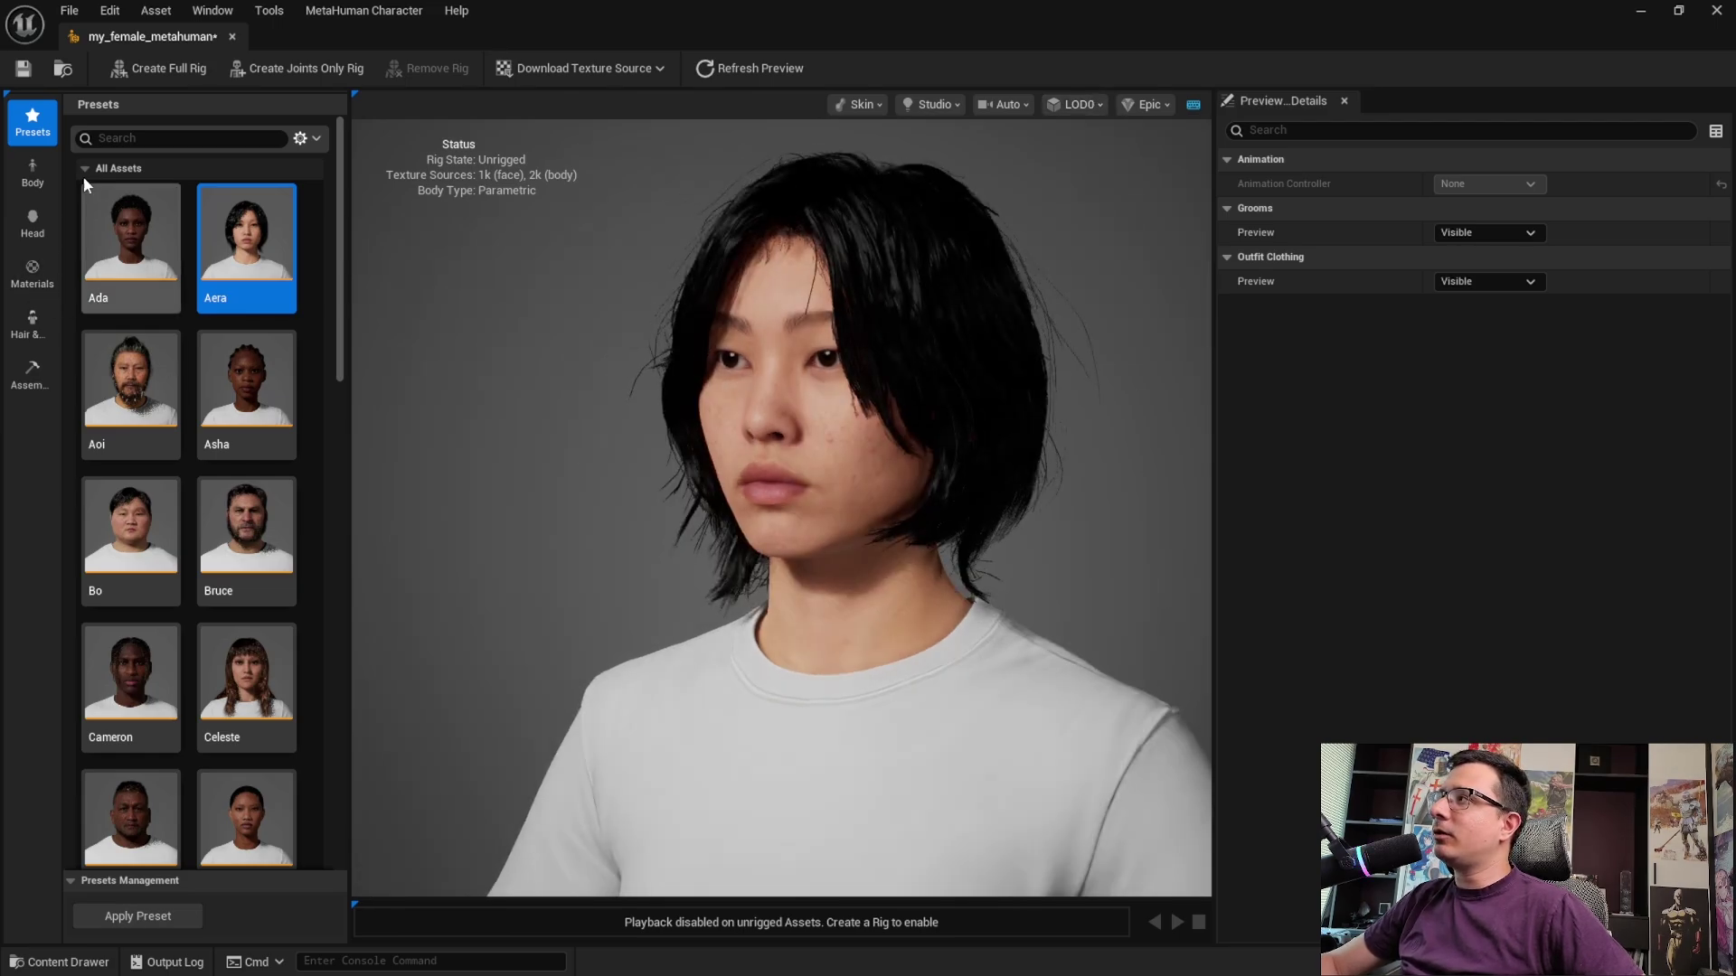
Look over the Head editing options, examining the Blend markers on the face and the Conform import settings
{"action": "left_click", "coordinate": [43, 220]}
{"action": "scroll", "coordinate": [523, 298], "scroll_direction": "up", "scroll_amount": 5}
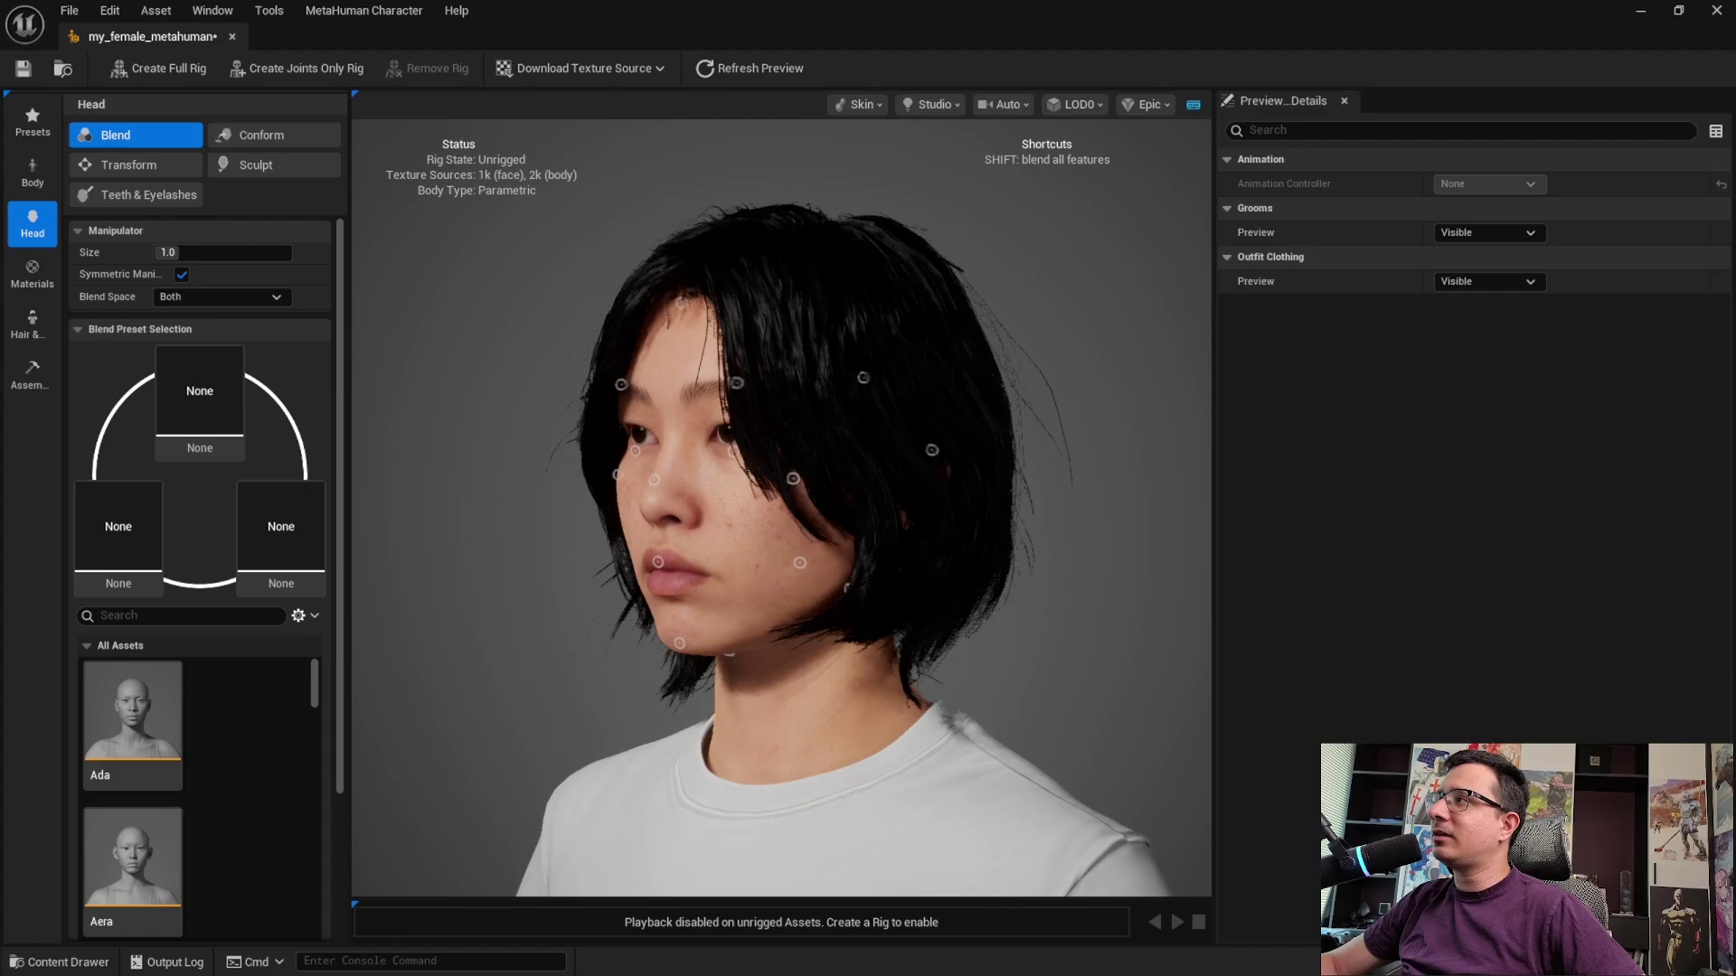
{"action": "scroll", "coordinate": [524, 303], "scroll_direction": "down", "scroll_amount": 2}
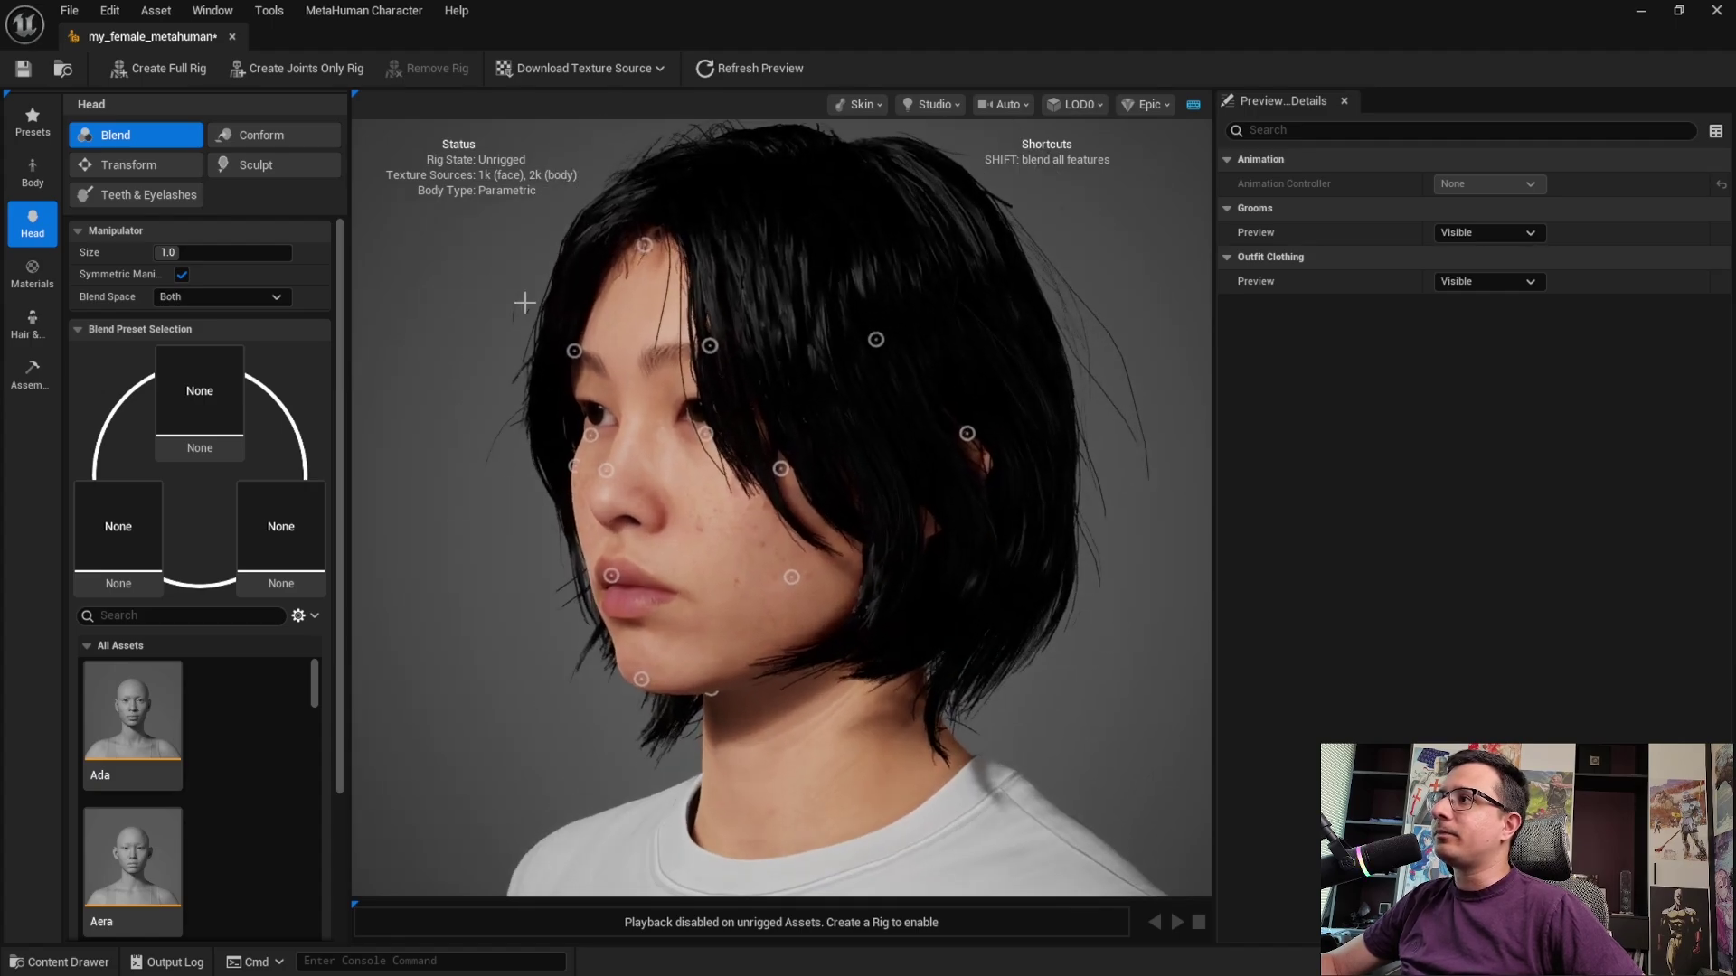
{"action": "left_click_drag", "start_coordinate": [512, 323], "coordinate": [746, 509]}
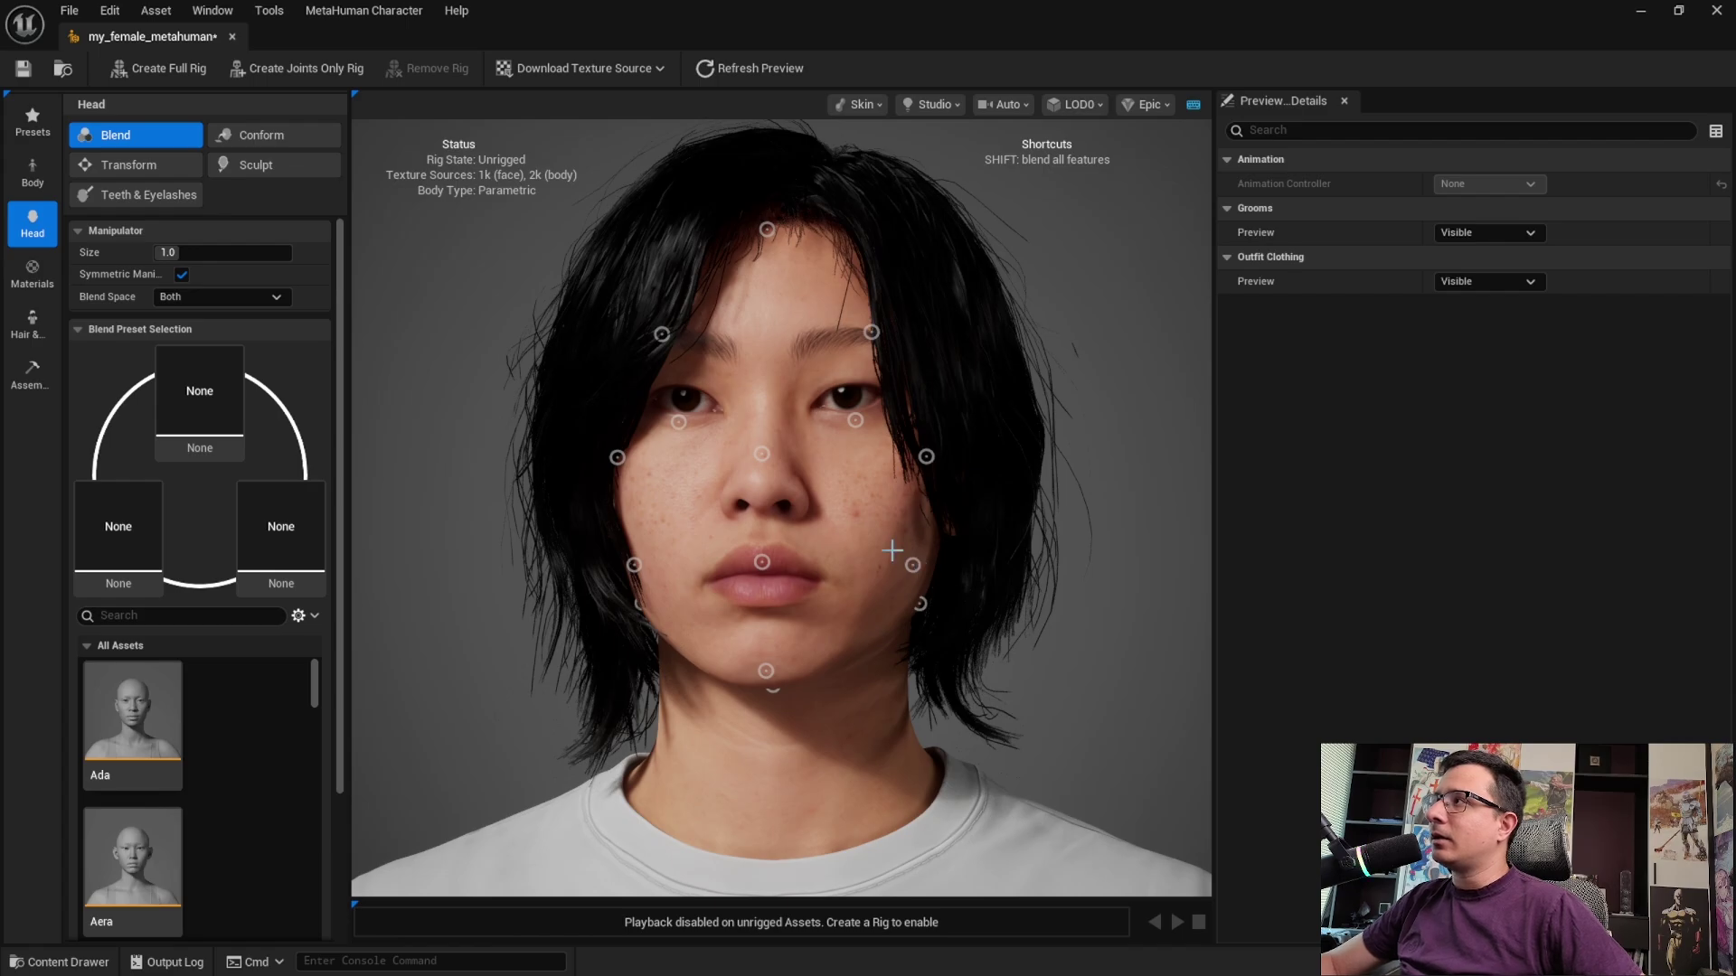
{"action": "left_click", "coordinate": [308, 132]}
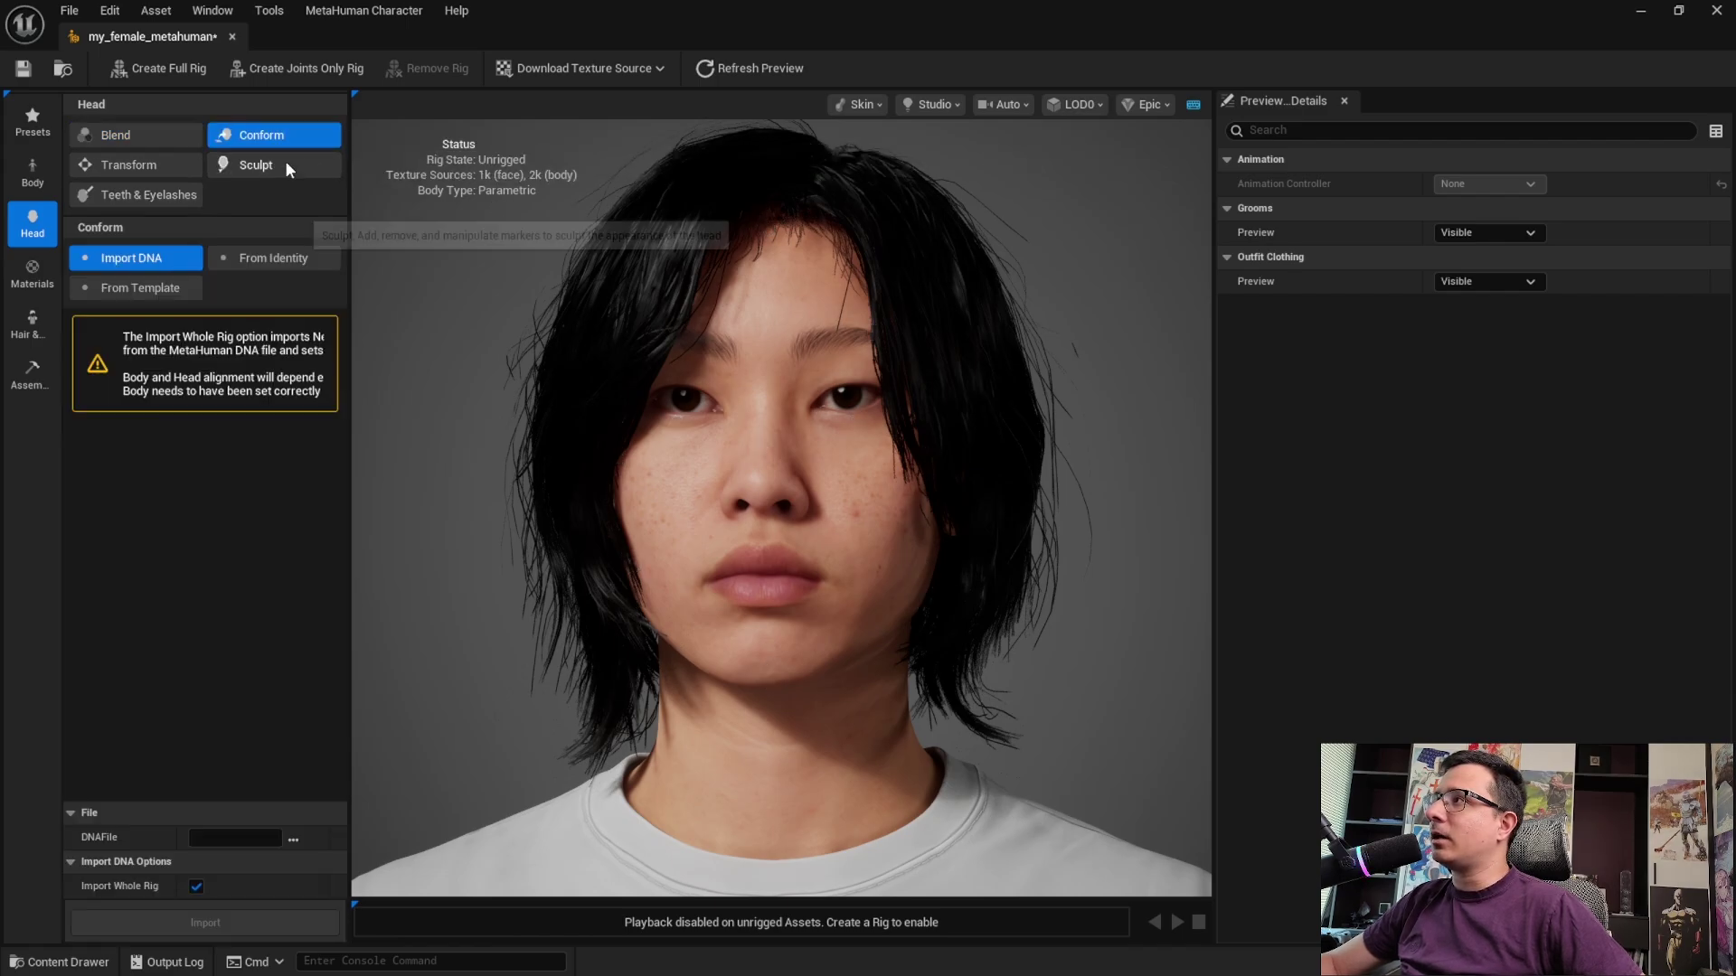
Try pulling the nose tip outward with the head Sculpt tool, and undo the deformation
{"action": "left_click", "coordinate": [282, 162]}
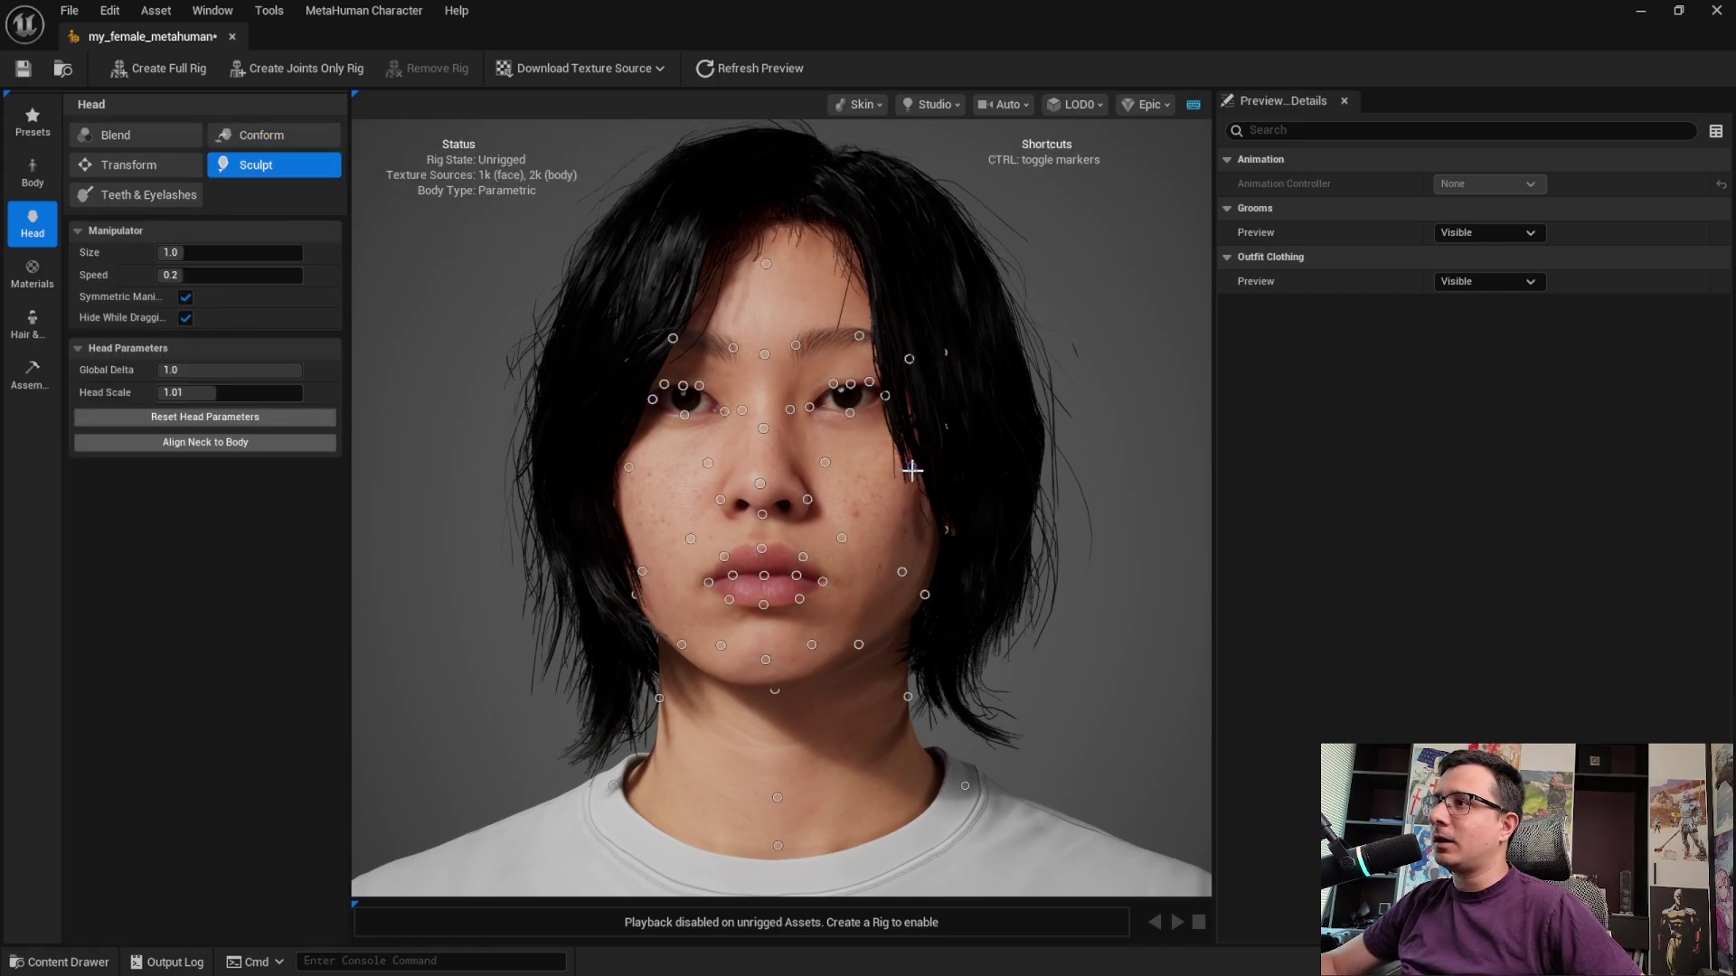
{"action": "mouse_move", "coordinate": [913, 467]}
{"action": "left_mouse_down"}
{"action": "mouse_move", "coordinate": [945, 468]}
{"action": "mouse_move", "coordinate": [905, 467]}
{"action": "left_mouse_up"}
{"action": "mouse_move", "coordinate": [1135, 472]}
{"action": "left_mouse_down"}
{"action": "mouse_move", "coordinate": [926, 490]}
{"action": "mouse_move", "coordinate": [1018, 505]}
{"action": "left_mouse_up"}
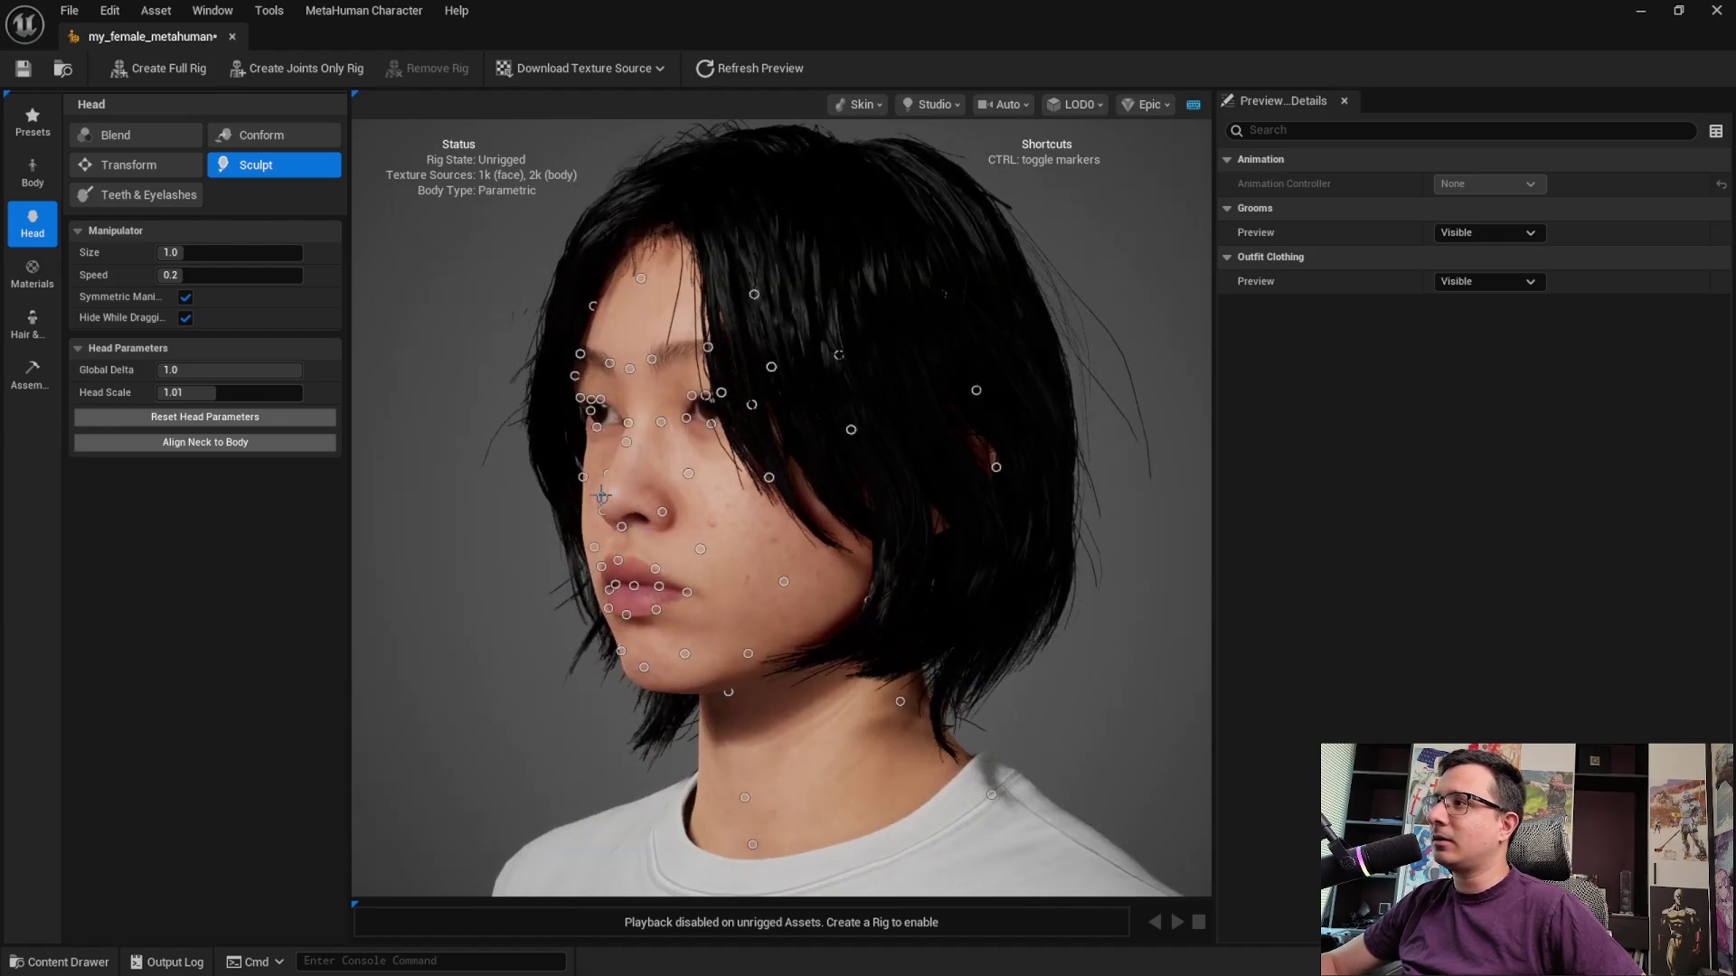
{"action": "left_click_drag", "start_coordinate": [601, 495], "coordinate": [563, 498]}
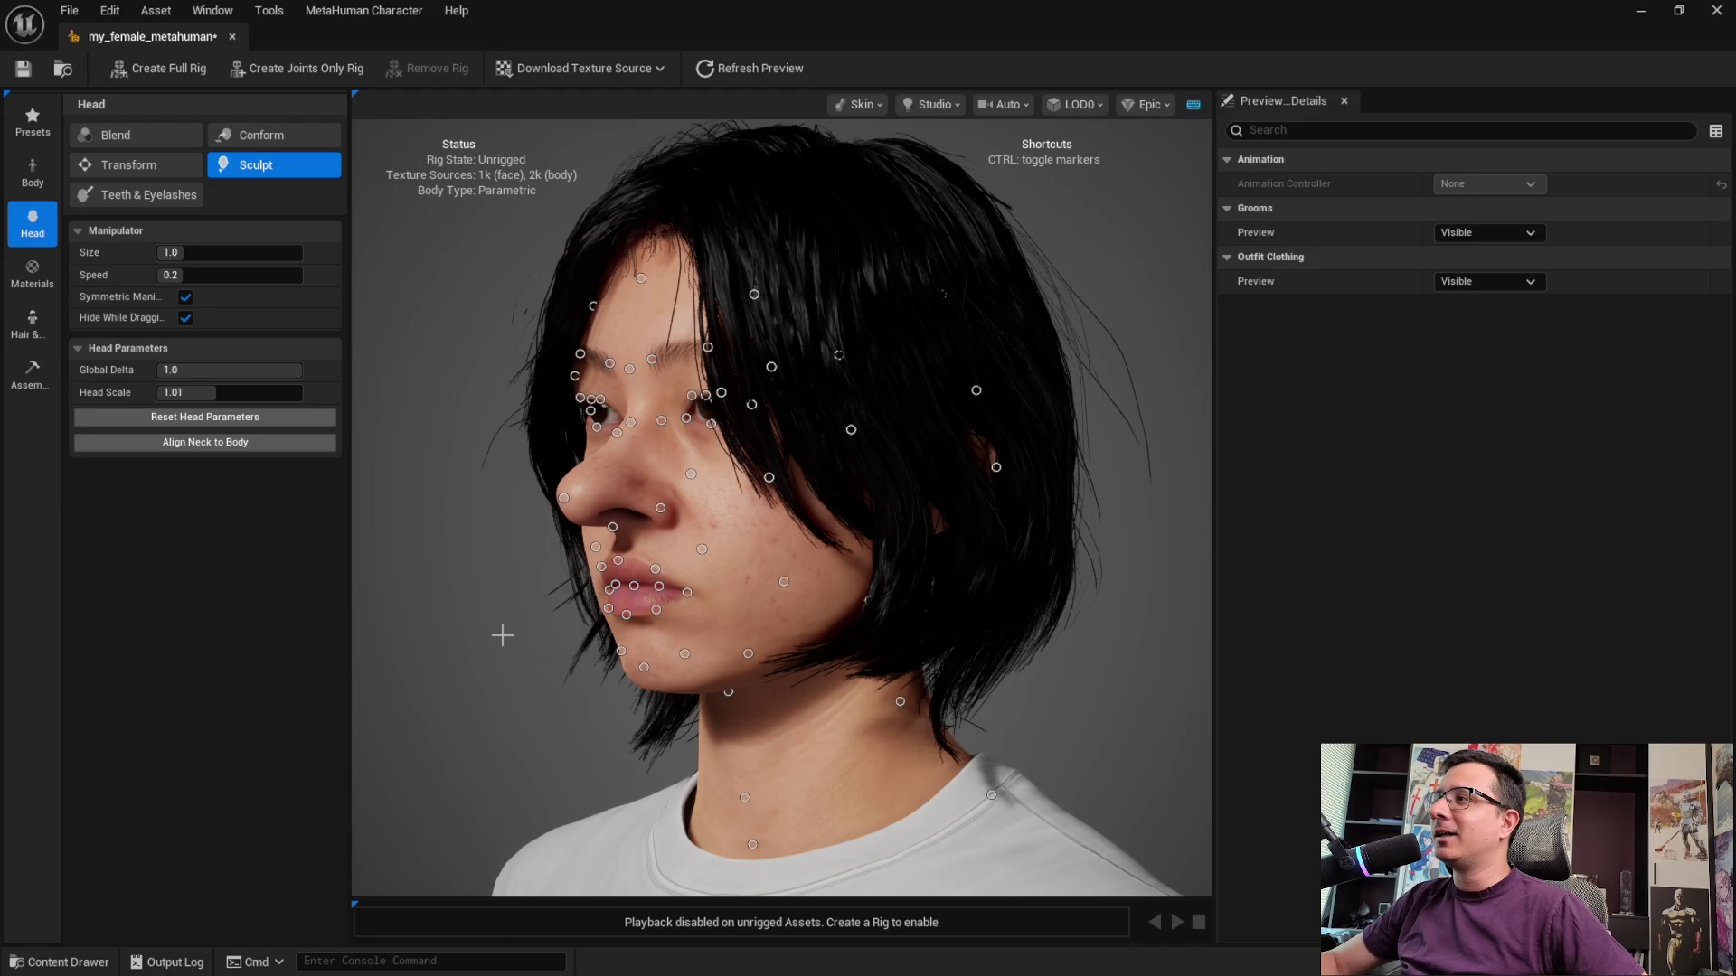
{"action": "left_click_drag", "start_coordinate": [502, 636], "coordinate": [507, 639]}
{"action": "key", "text": "ctrl+z"}
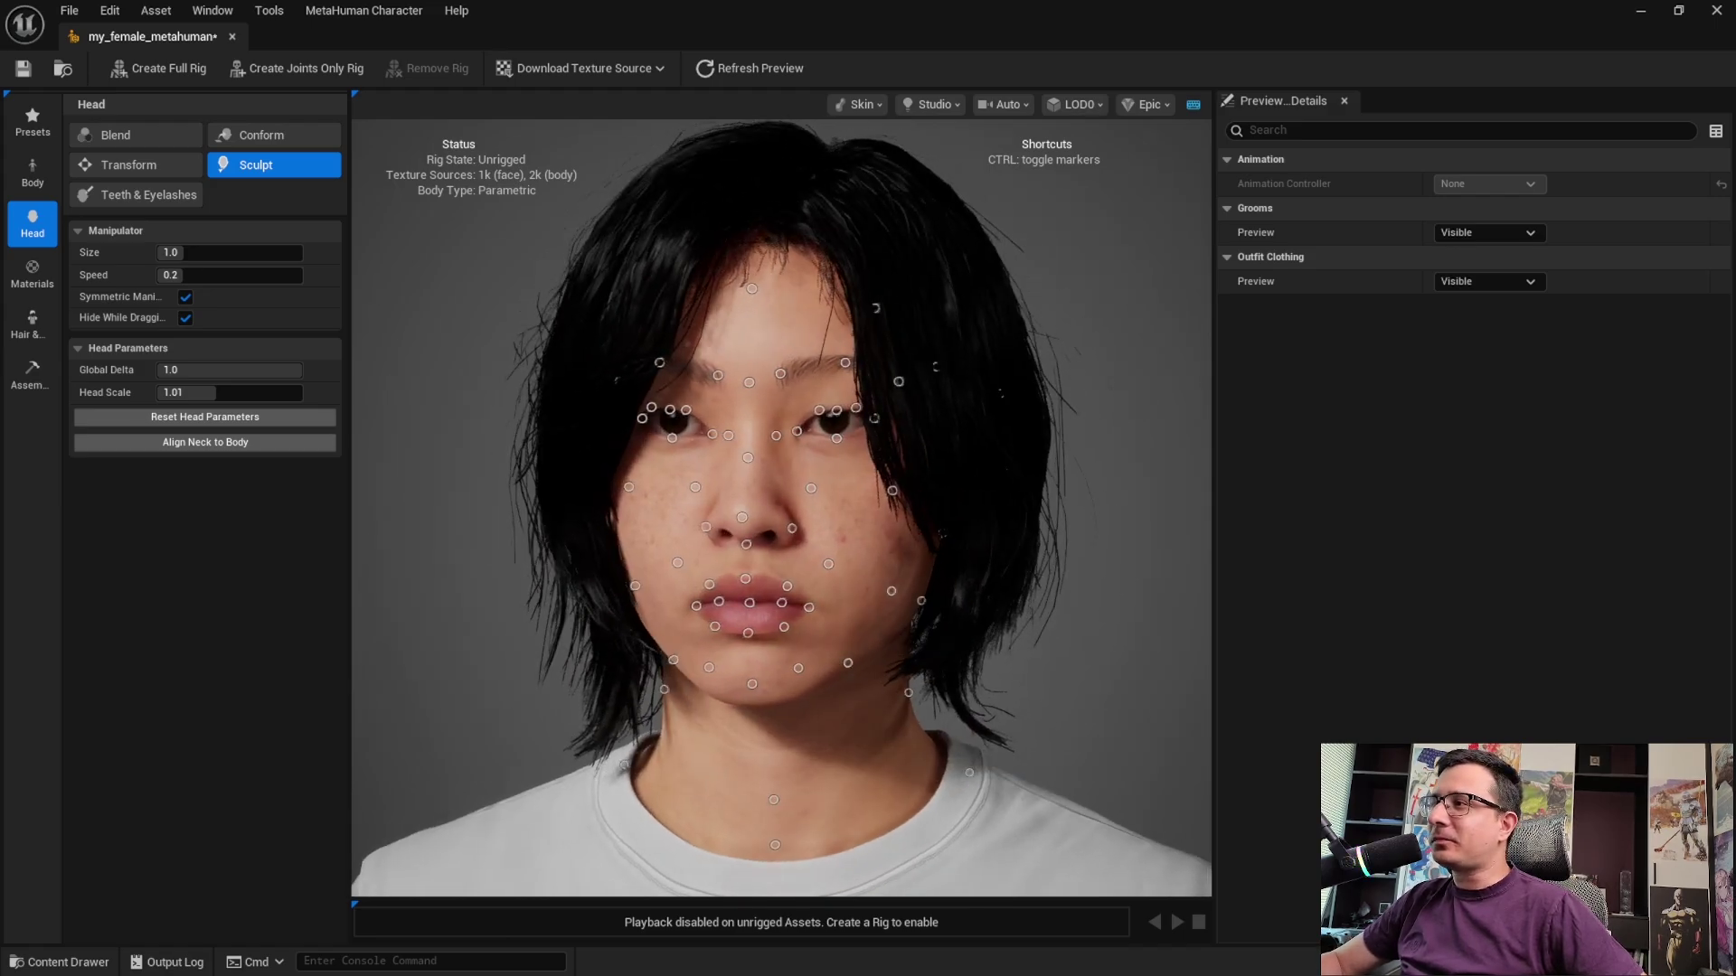
{"action": "left_click_drag", "start_coordinate": [524, 643], "coordinate": [554, 643]}
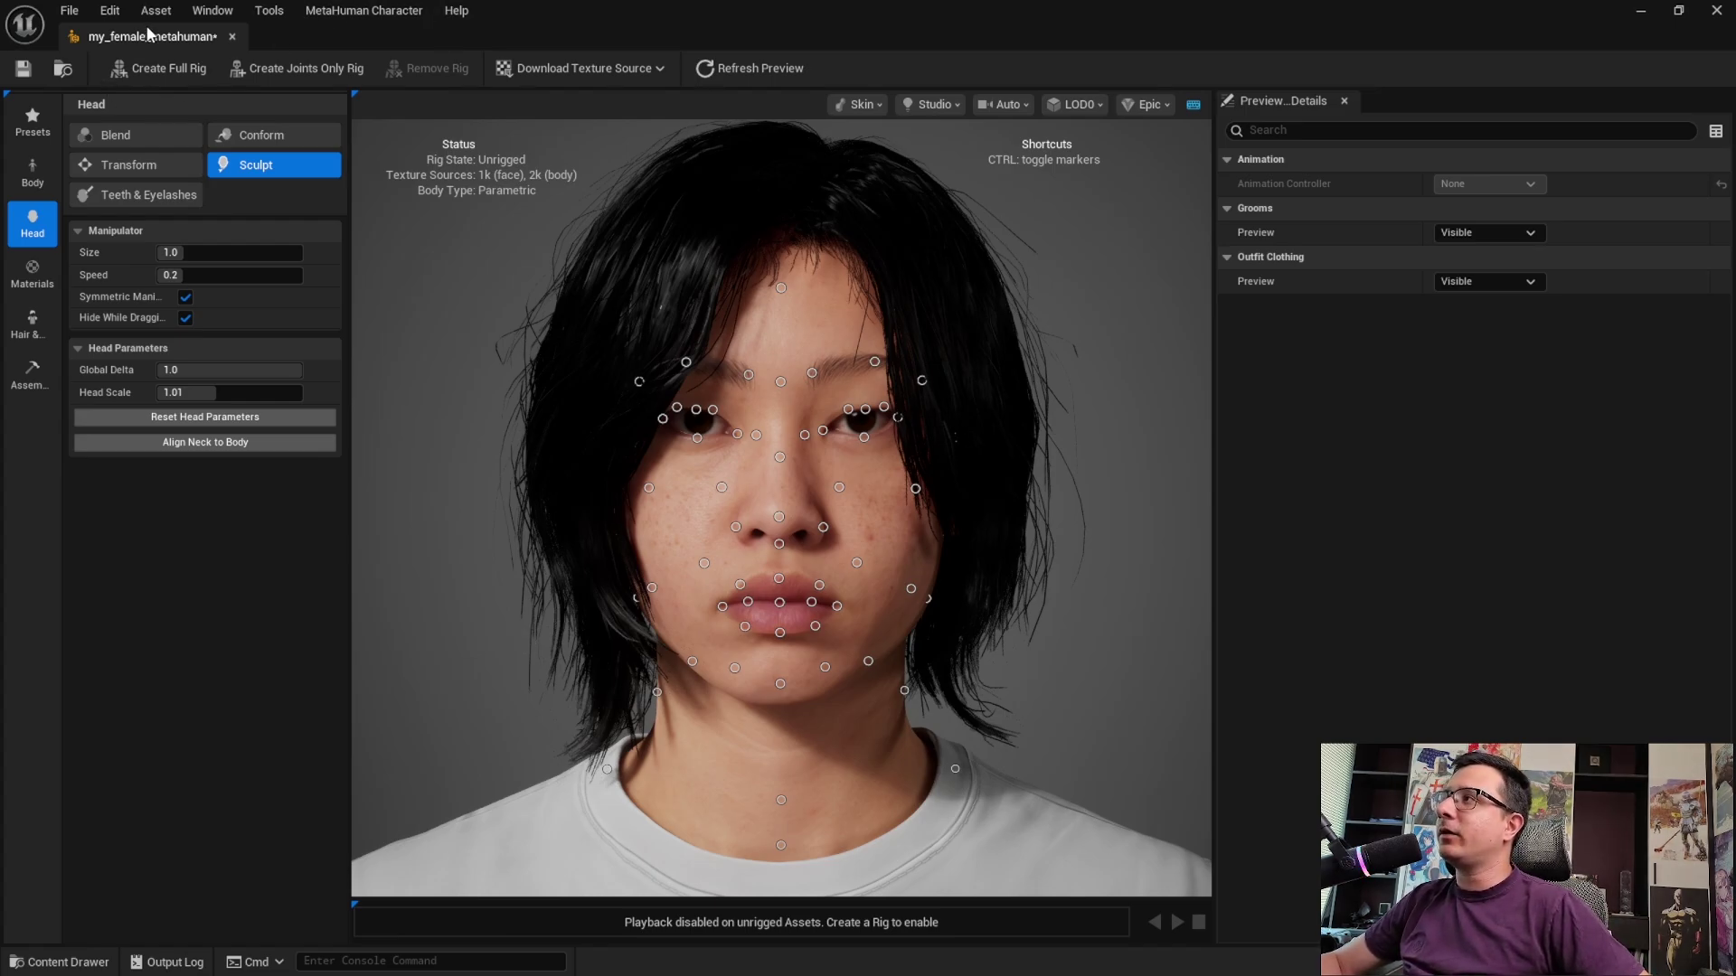
Open the SK_CuteGirl_Undergarment skeletal mesh from the CuteGirl_Undergarments folder and examine its face up close
{"action": "left_click_drag", "start_coordinate": [149, 34], "coordinate": [687, 34]}
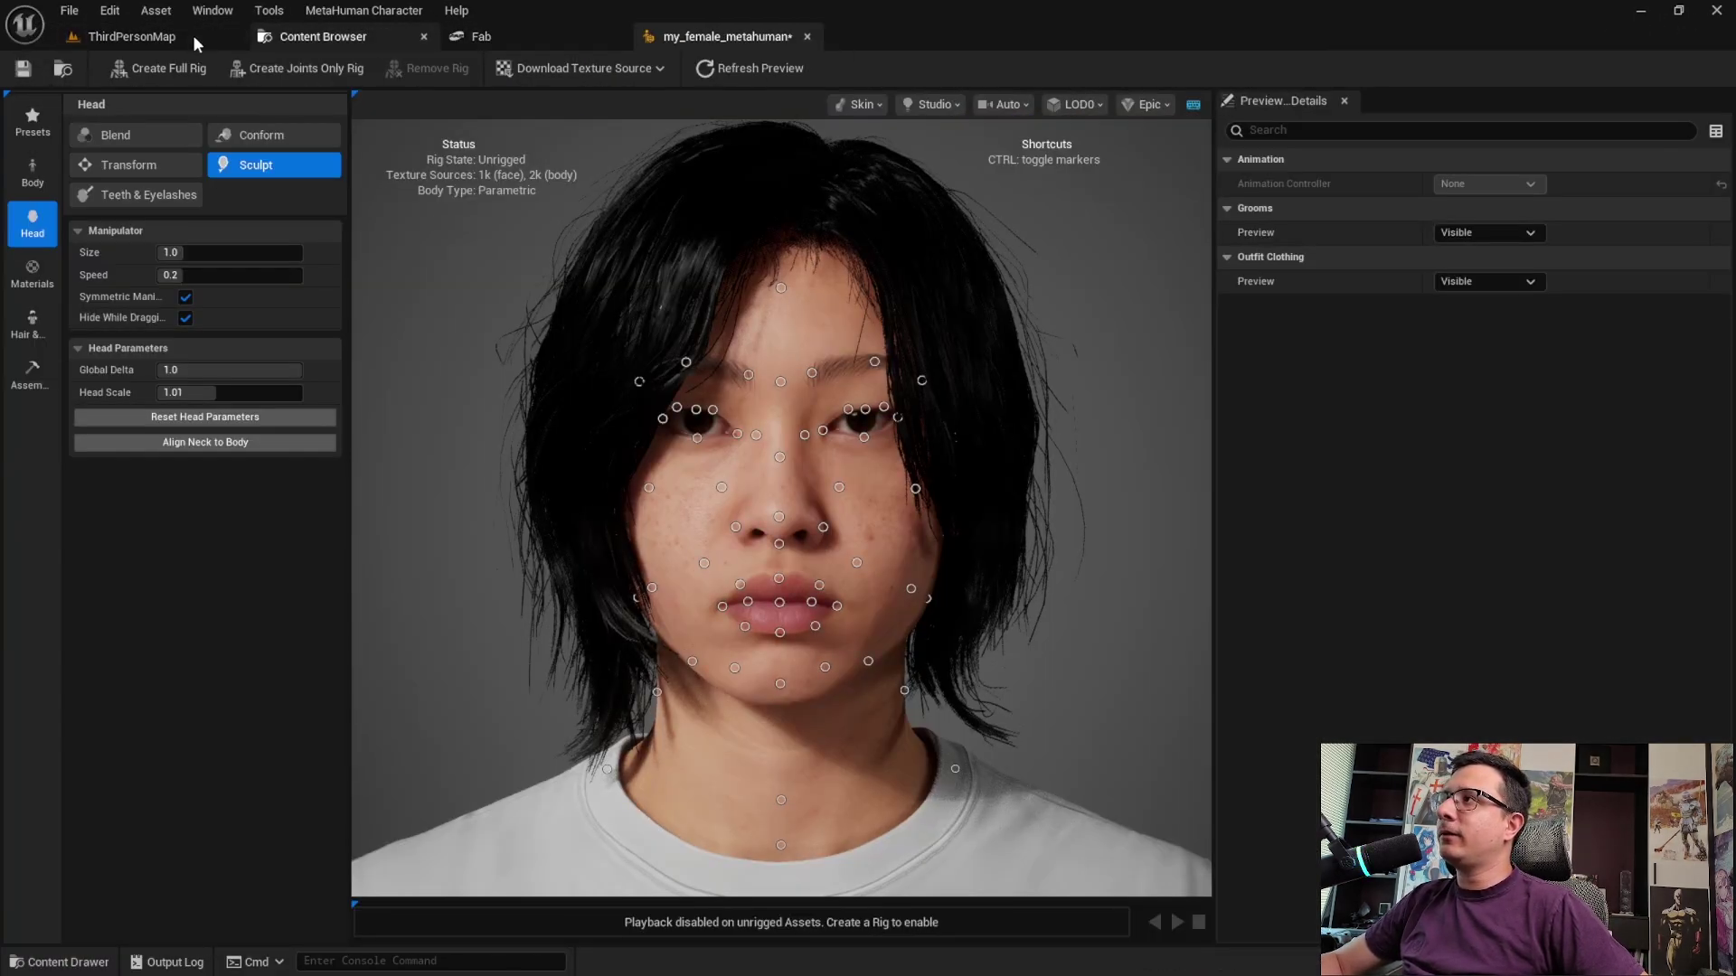
{"action": "left_click", "coordinate": [353, 39]}
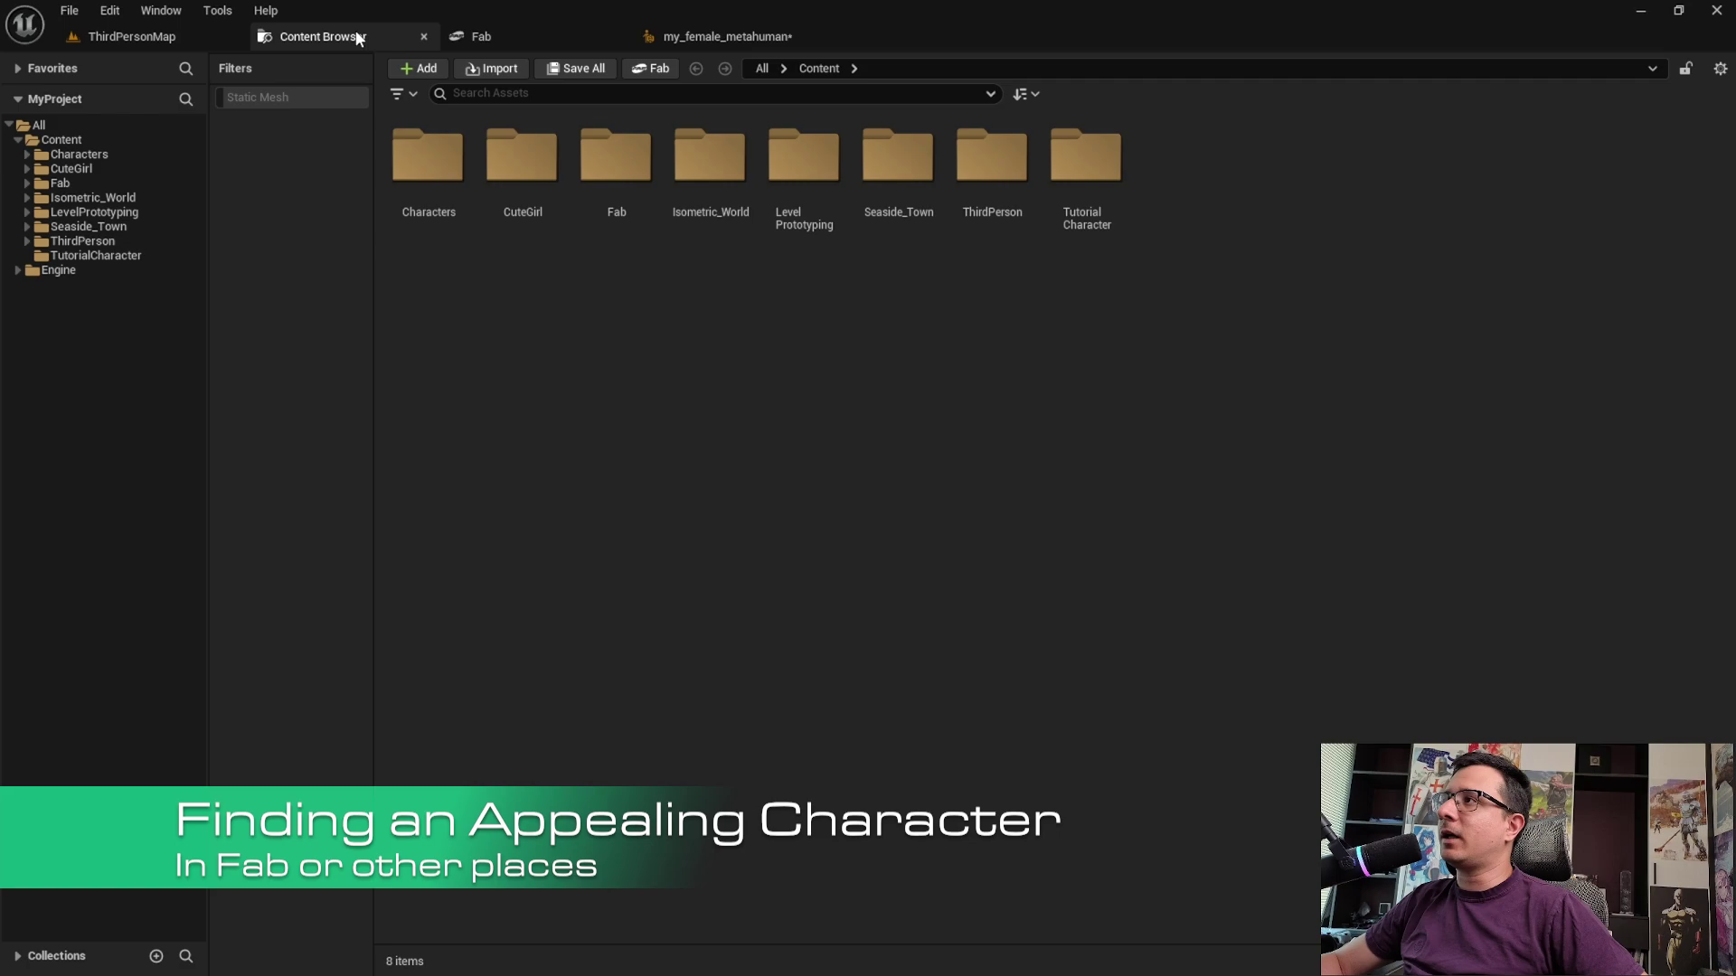
{"action": "double_click", "coordinate": [548, 200]}
{"action": "double_click", "coordinate": [728, 161]}
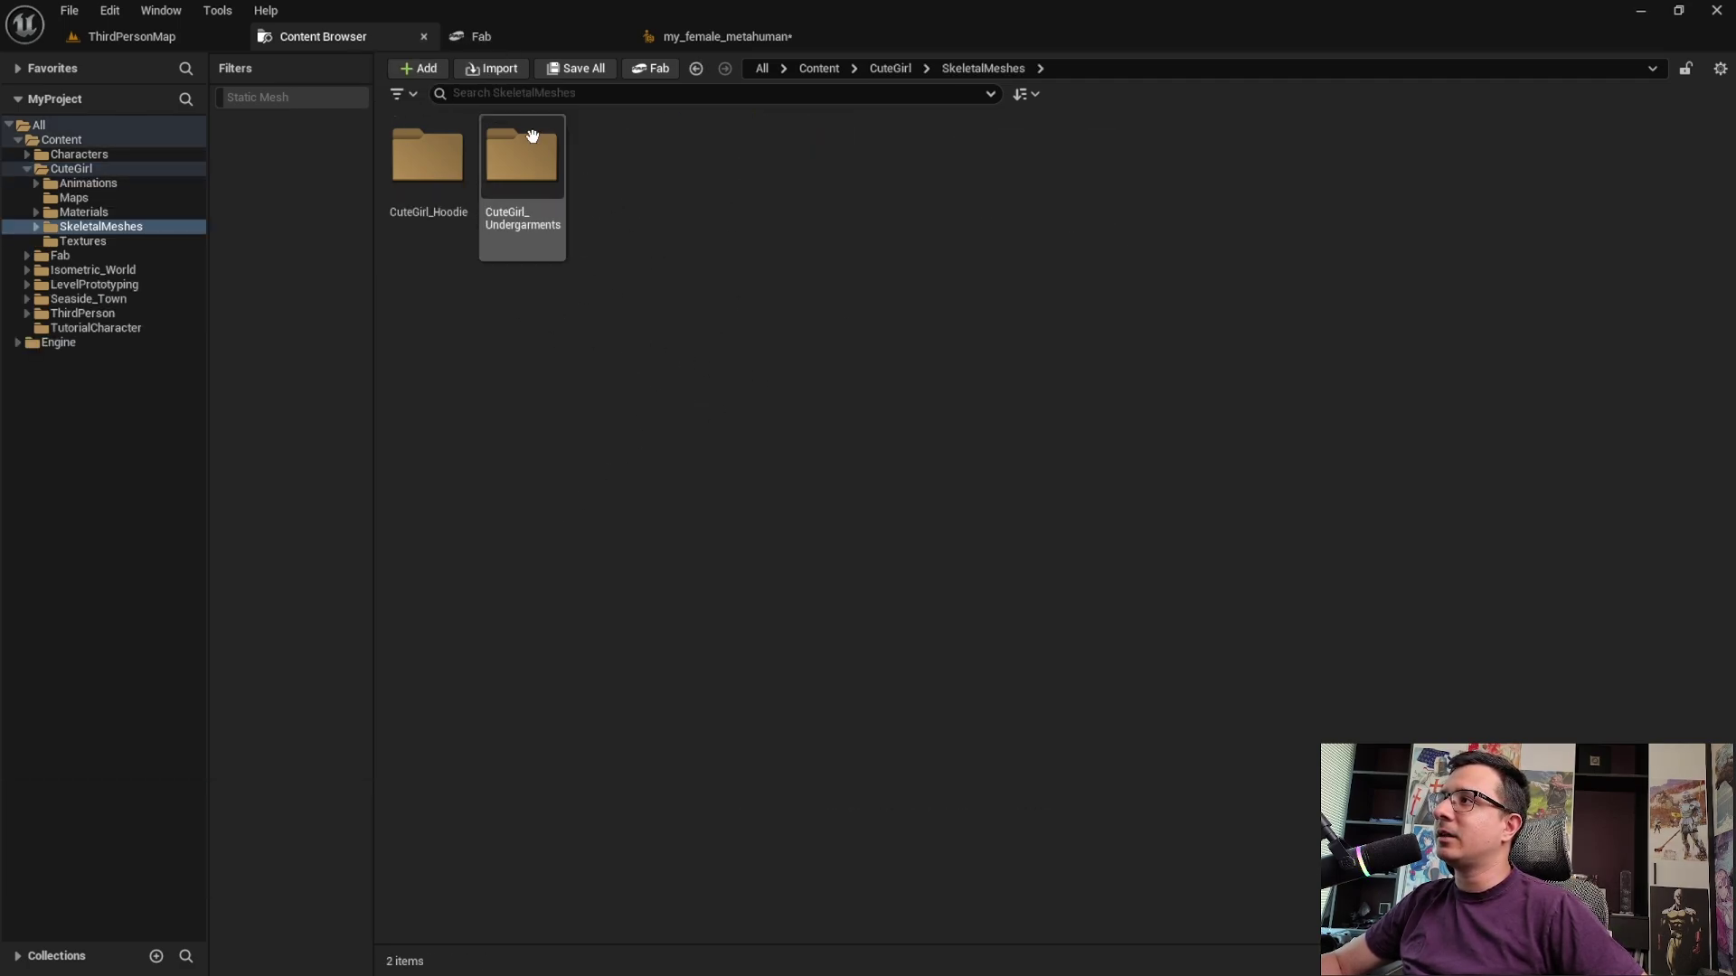
{"action": "double_click", "coordinate": [522, 162]}
{"action": "double_click", "coordinate": [623, 177]}
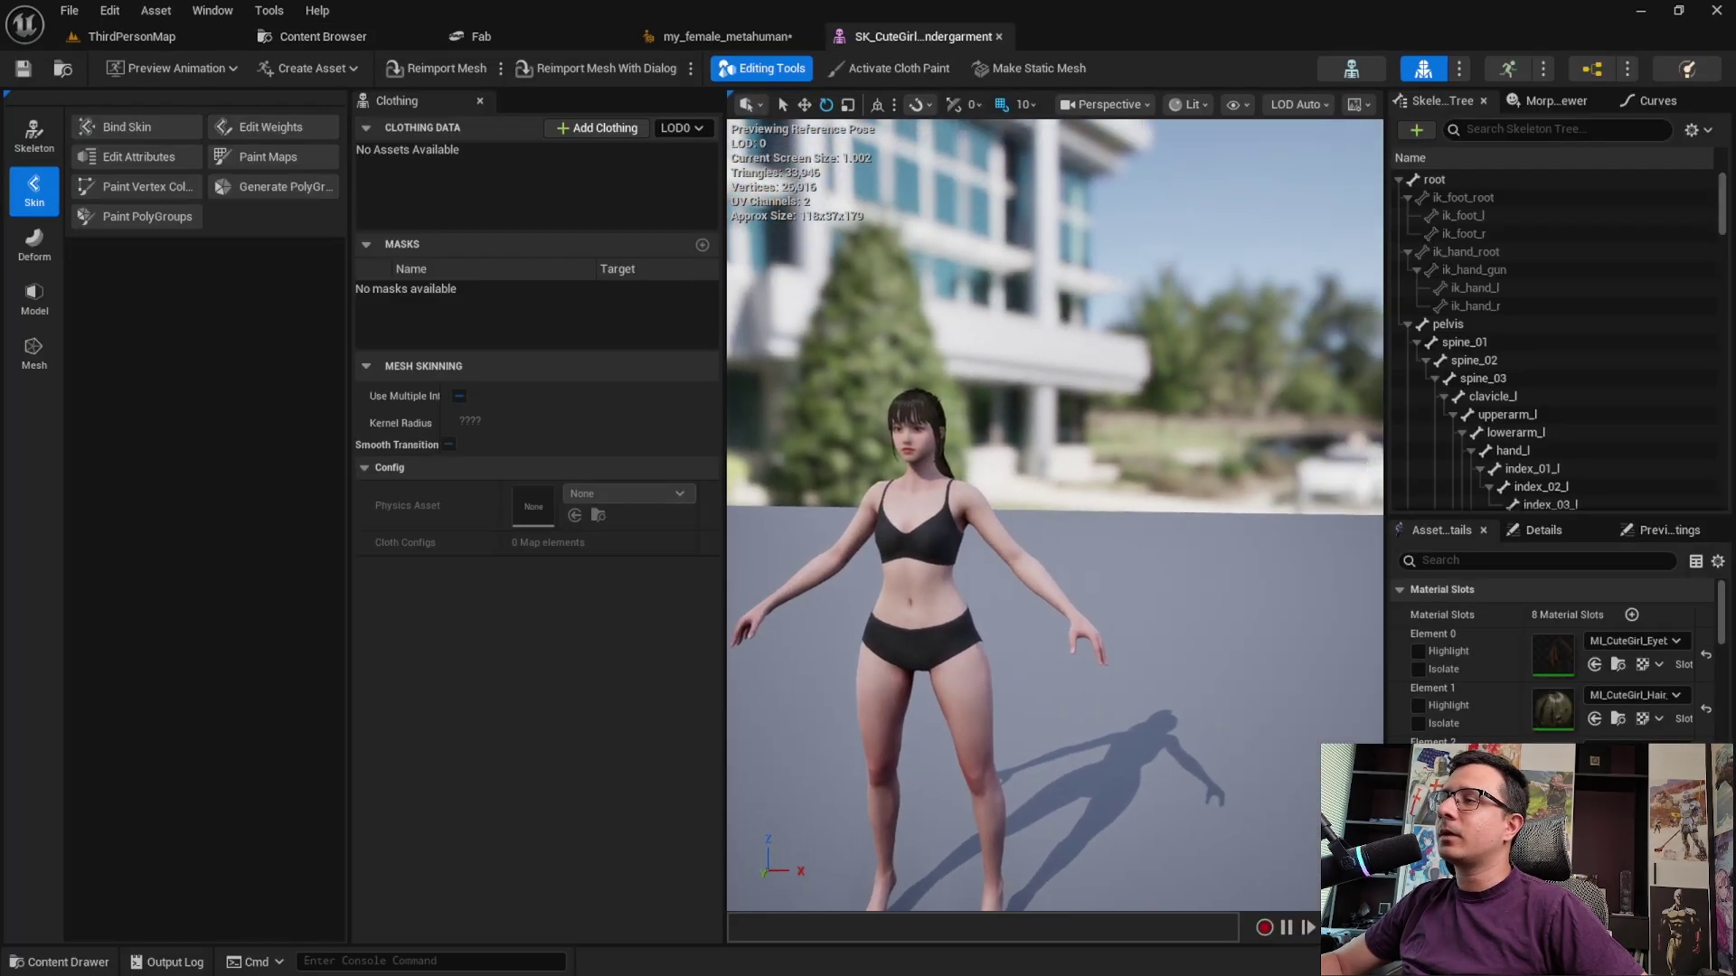
{"action": "right_click_drag", "start_coordinate": [1055, 516], "coordinate": [1130, 297]}
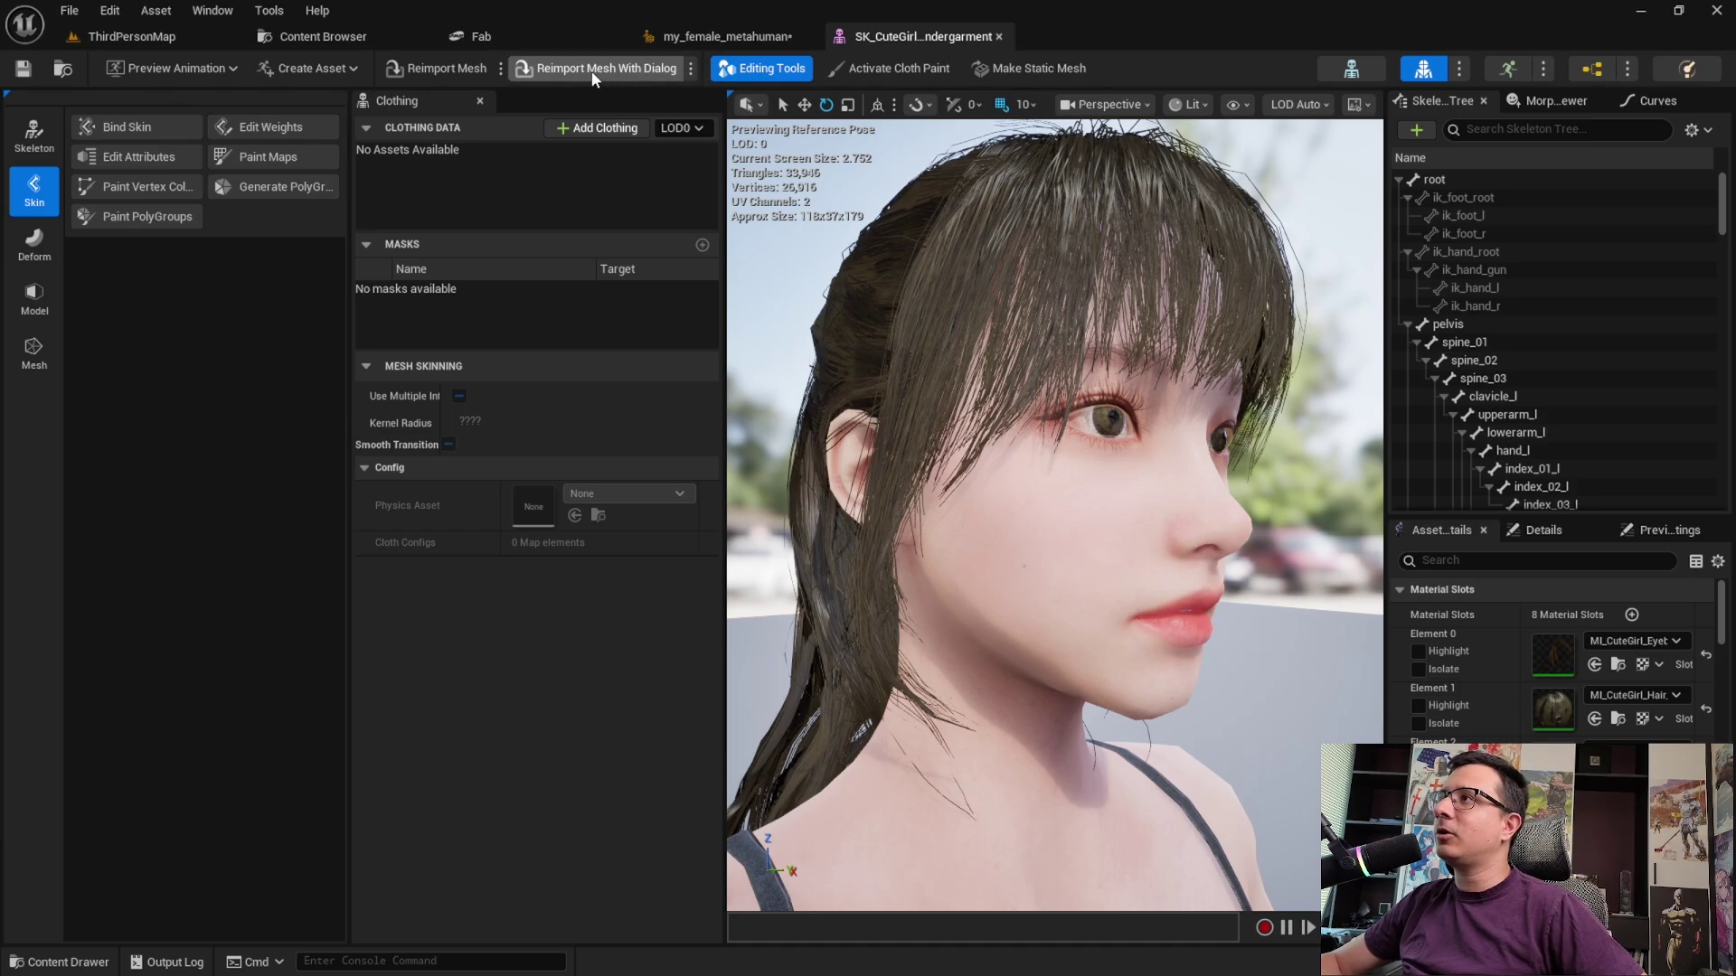
Return to the TutorialCharacter folder in the Content Browser and save all unsaved assets
{"action": "left_click", "coordinate": [303, 40]}
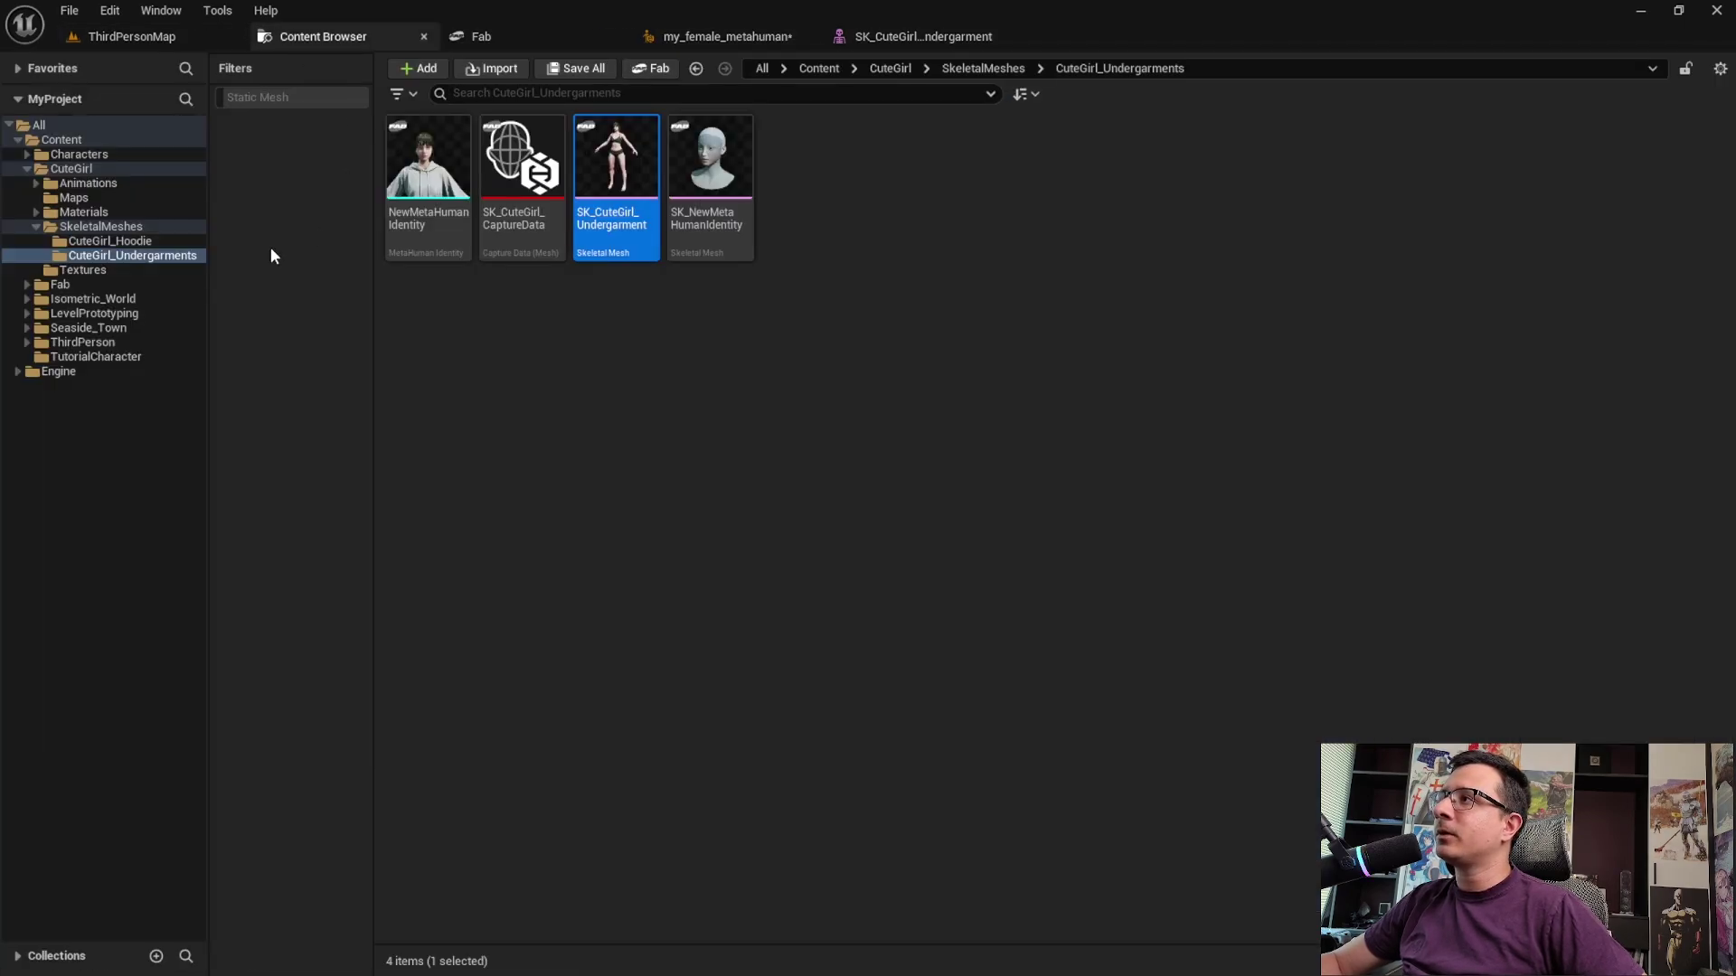
{"action": "left_click", "coordinate": [115, 356]}
{"action": "left_click", "coordinate": [685, 225]}
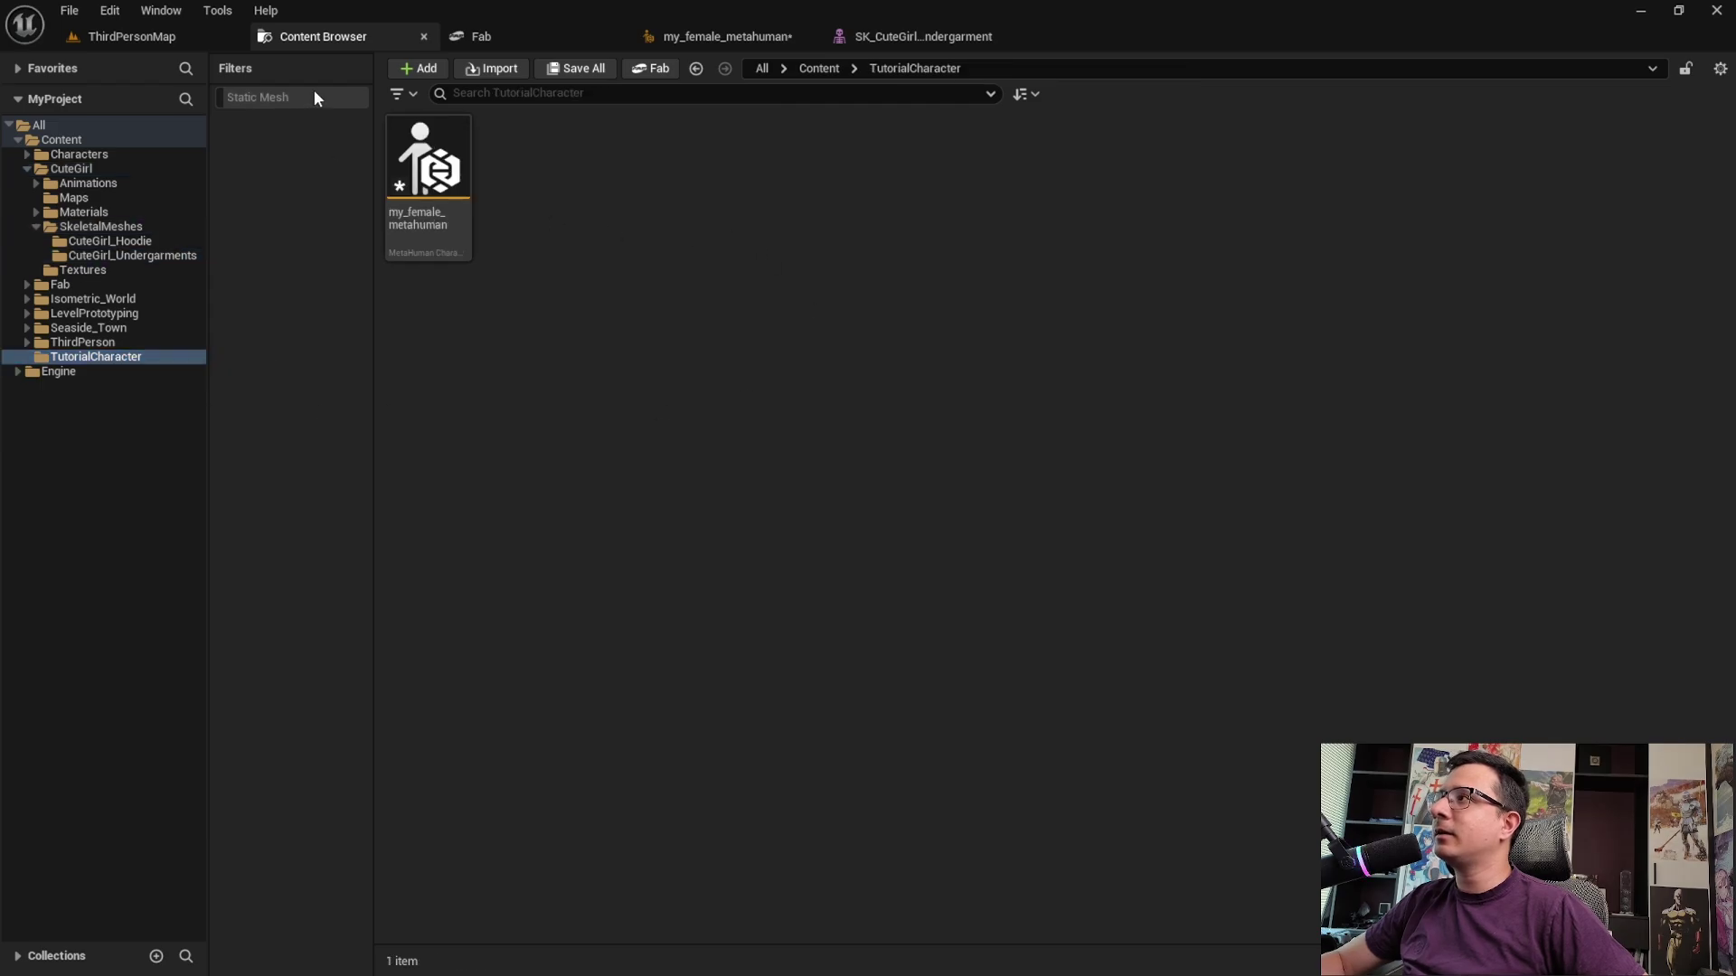
{"action": "key", "text": "ctrl+shift+s"}
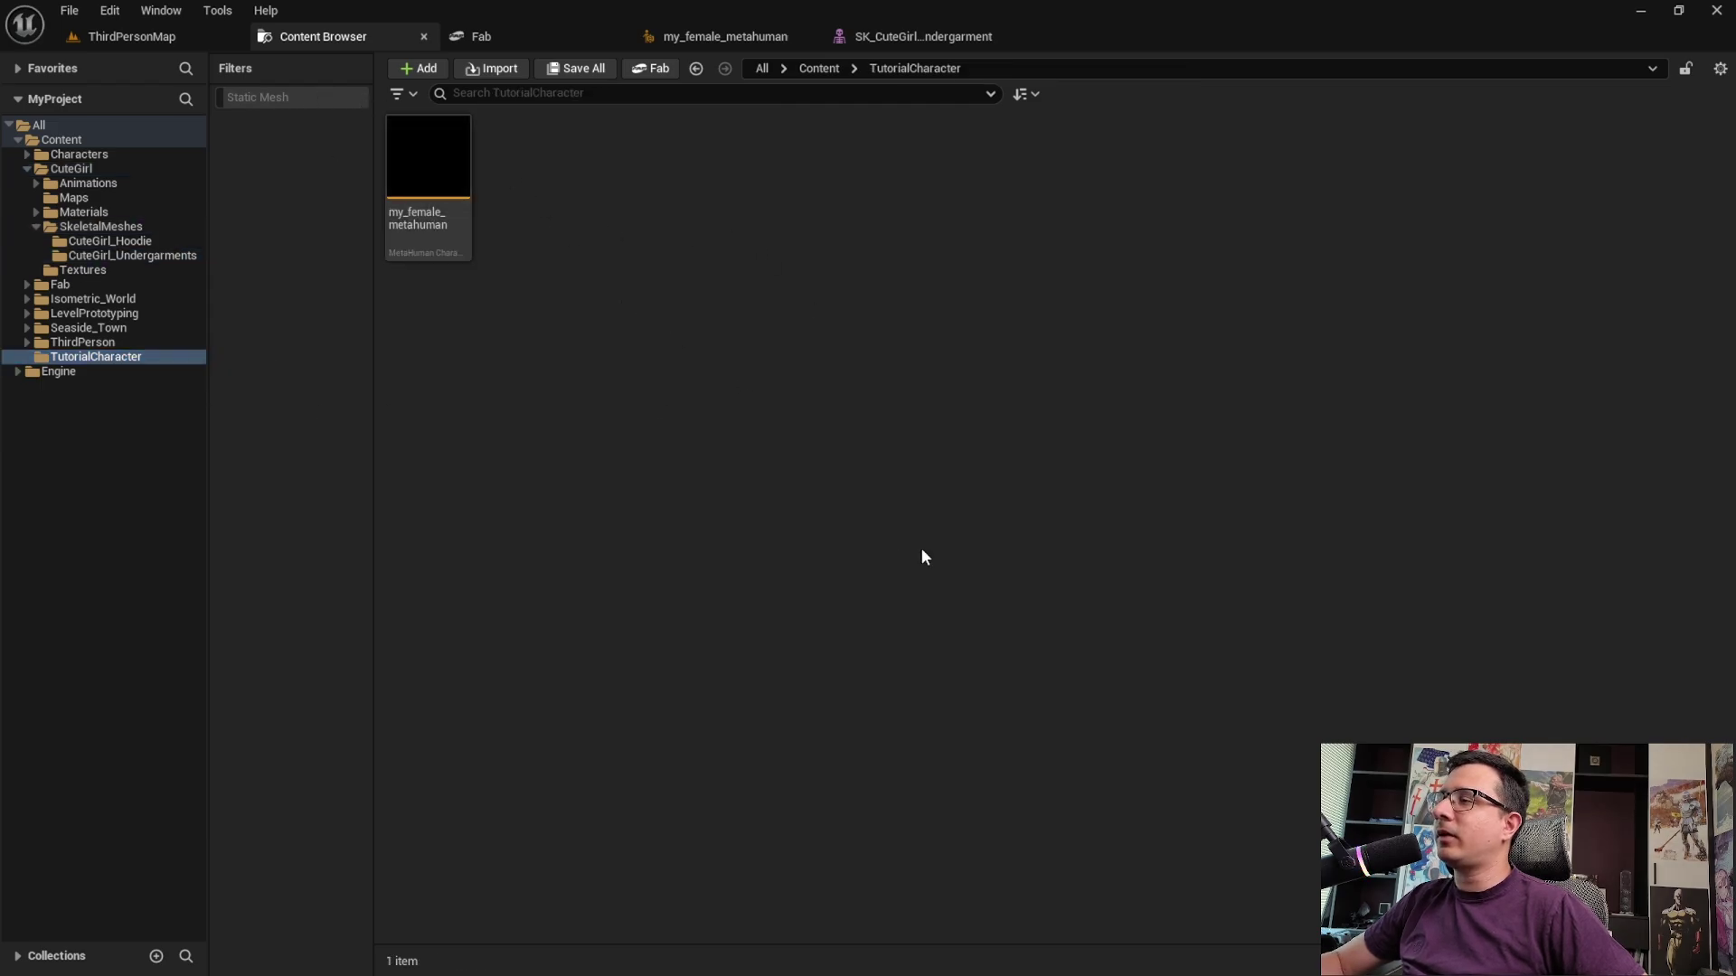
Create a MetaHuman Identity asset named cutegirl_identity in the TutorialCharacter folder
{"action": "right_click", "coordinate": [538, 170]}
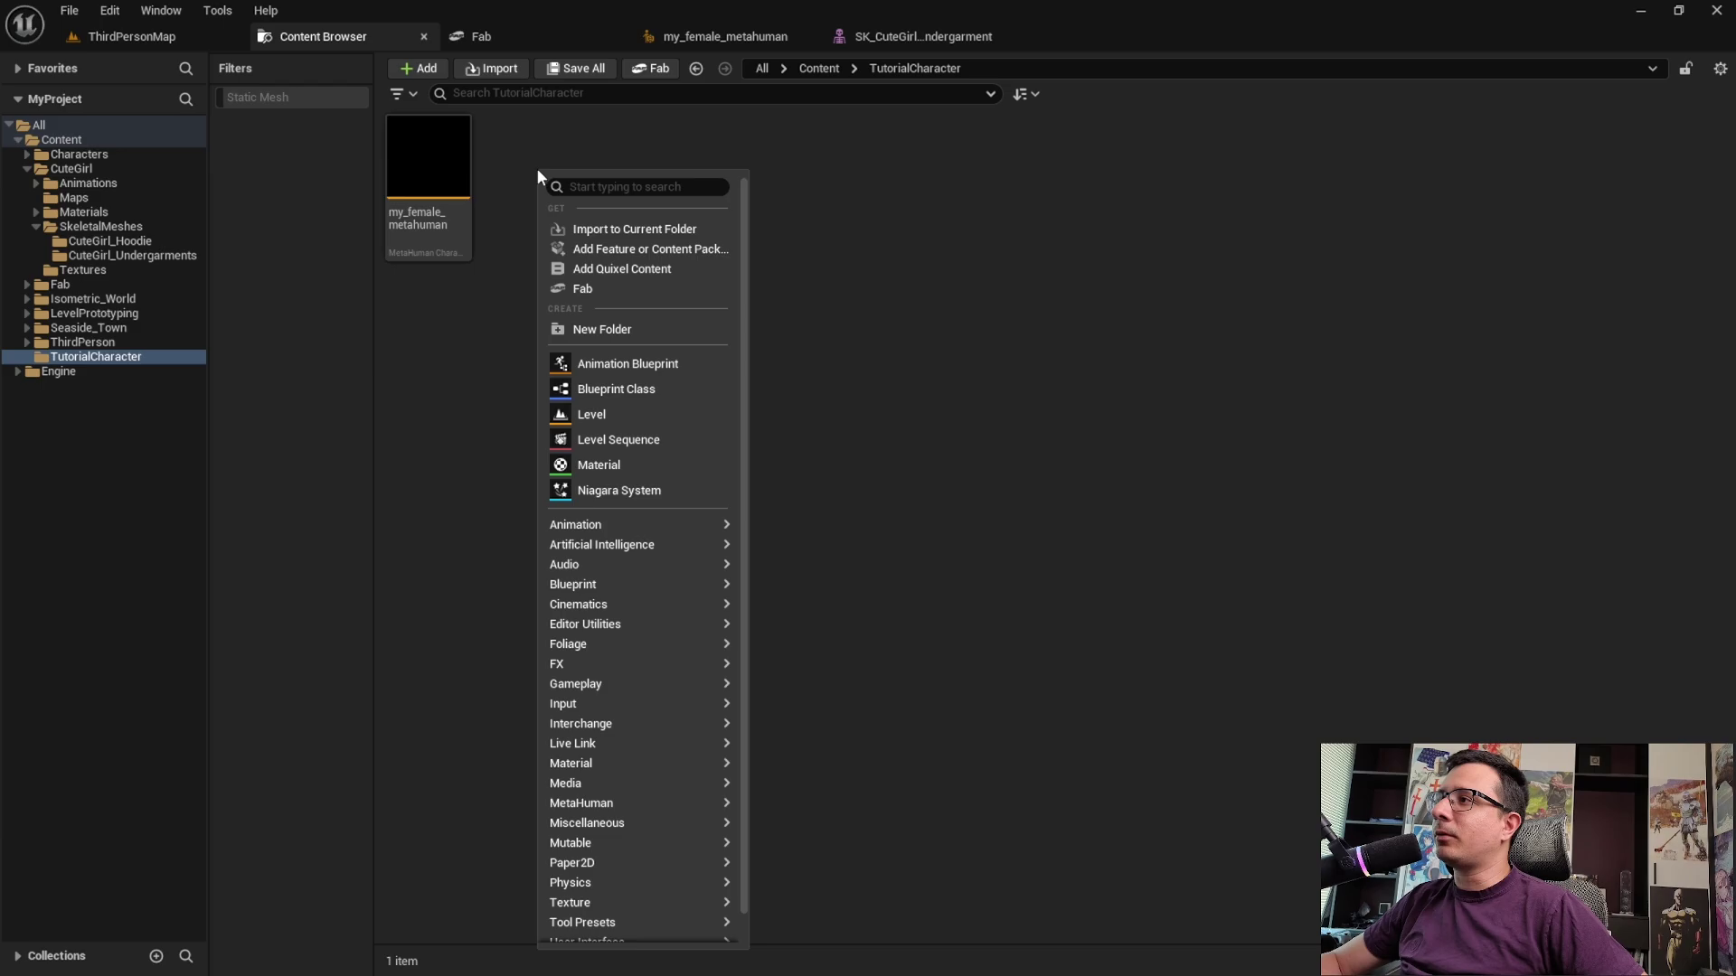
{"action": "mouse_move", "coordinate": [658, 800]}
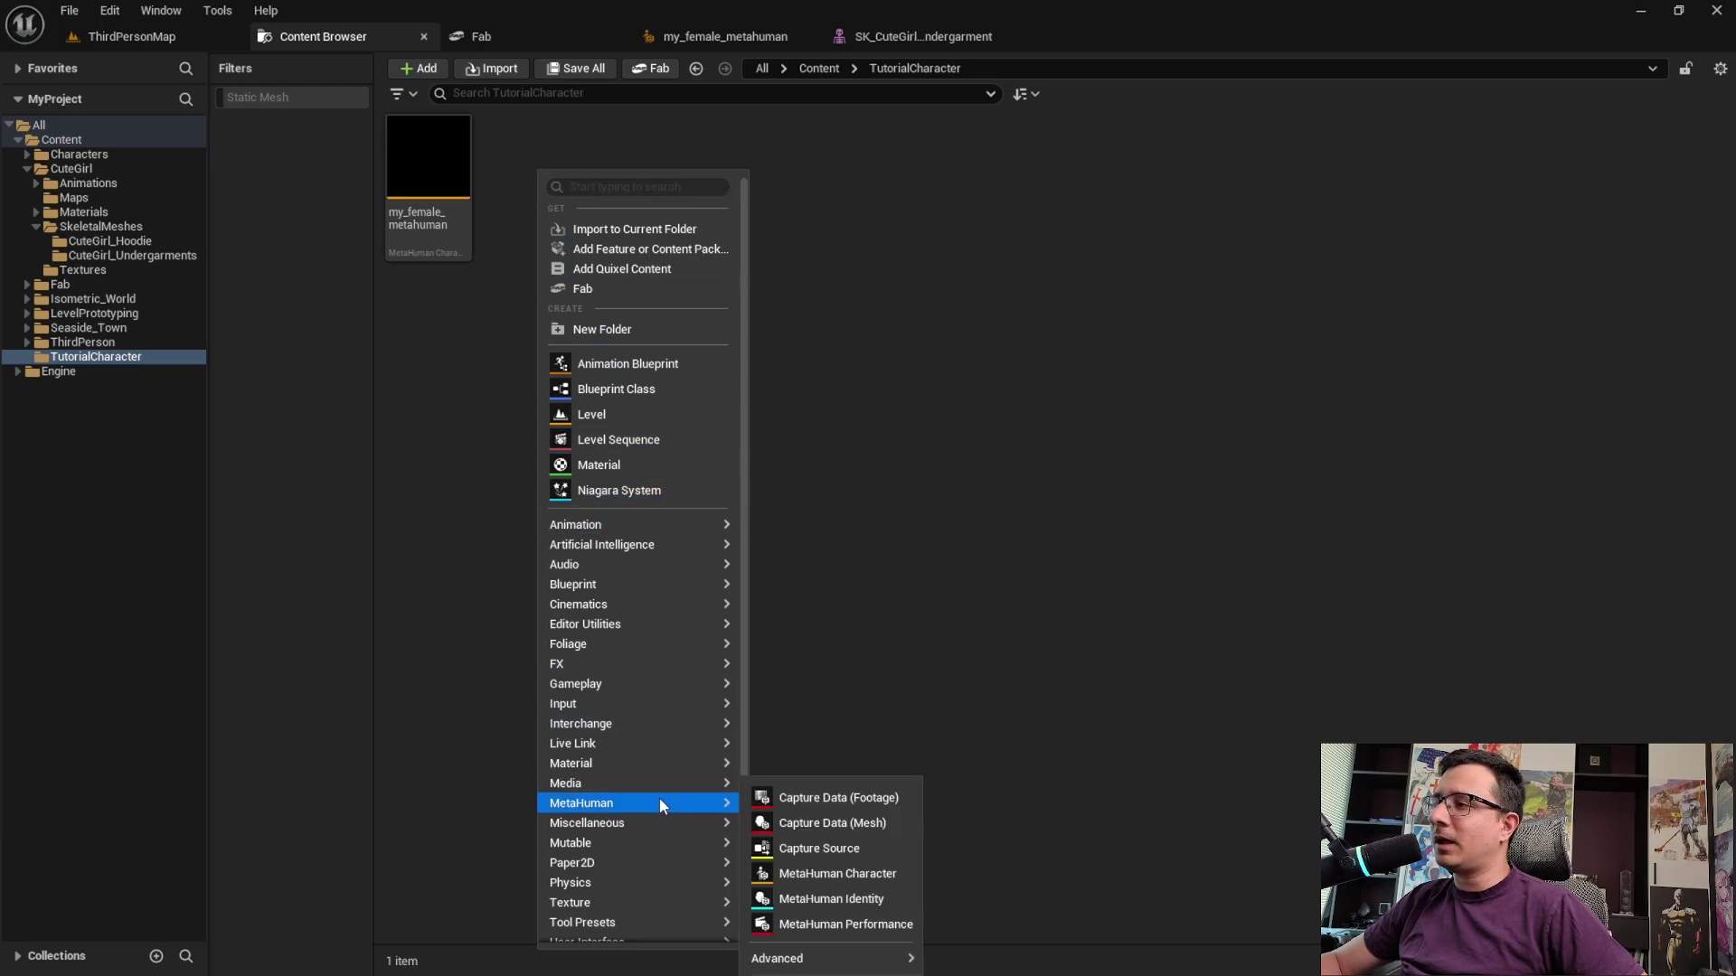
{"action": "left_click", "coordinate": [836, 900]}
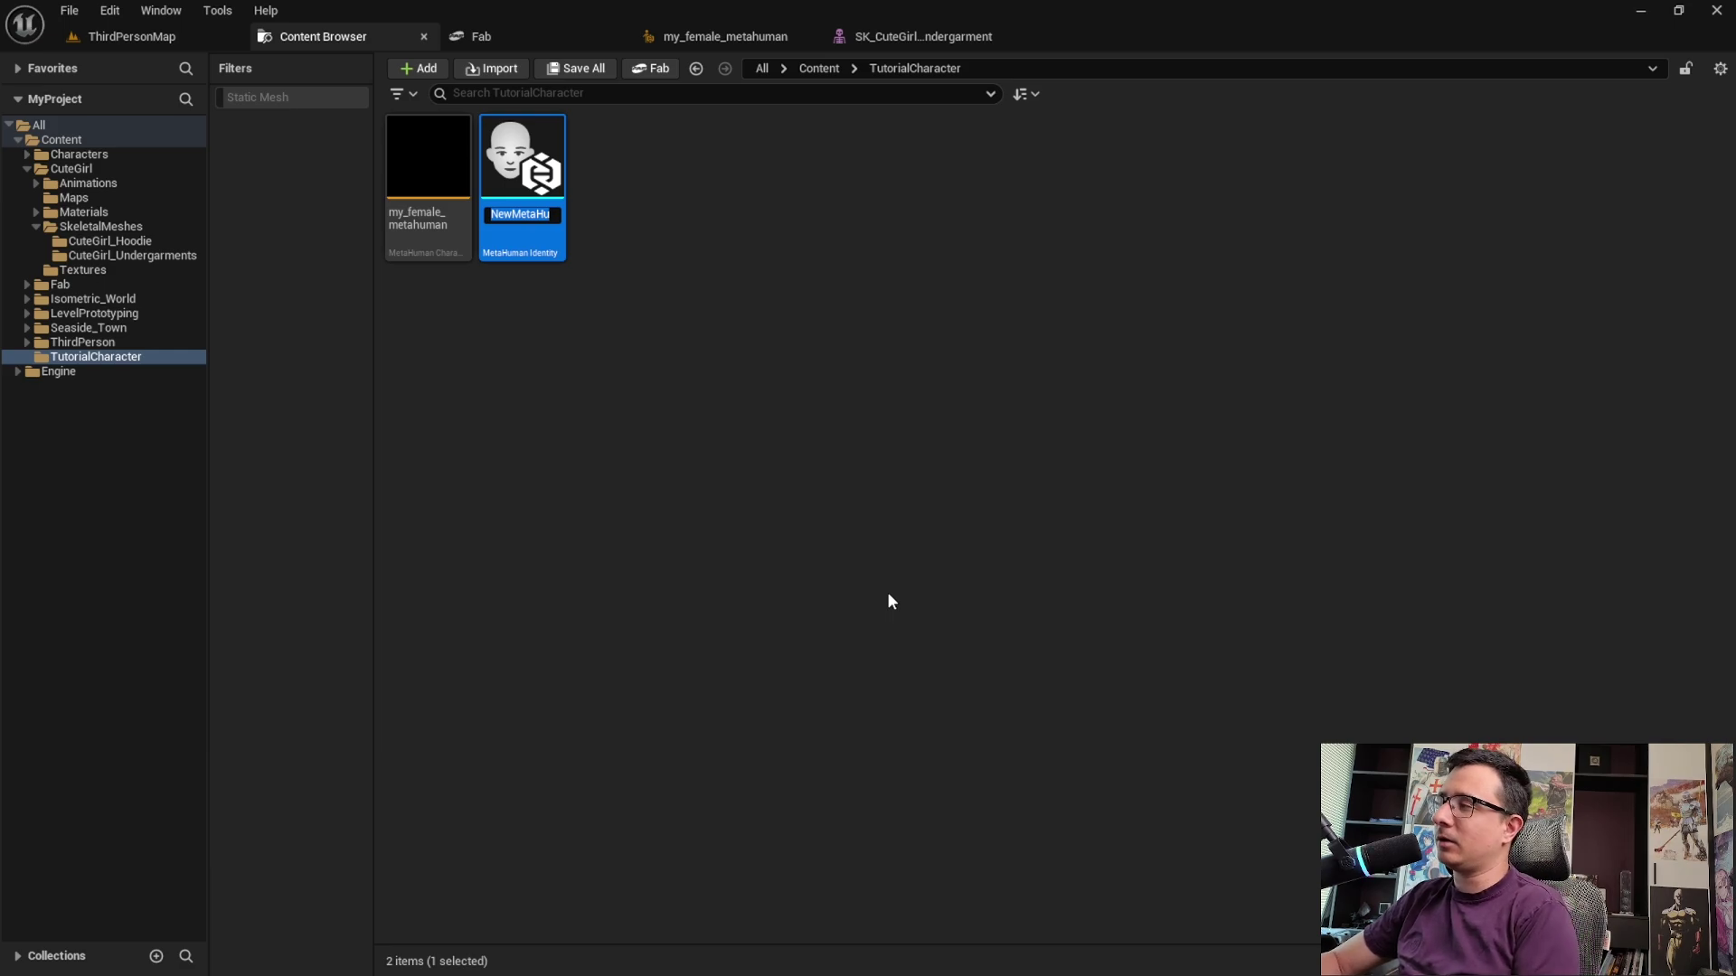
{"action": "type", "text": "cut"}
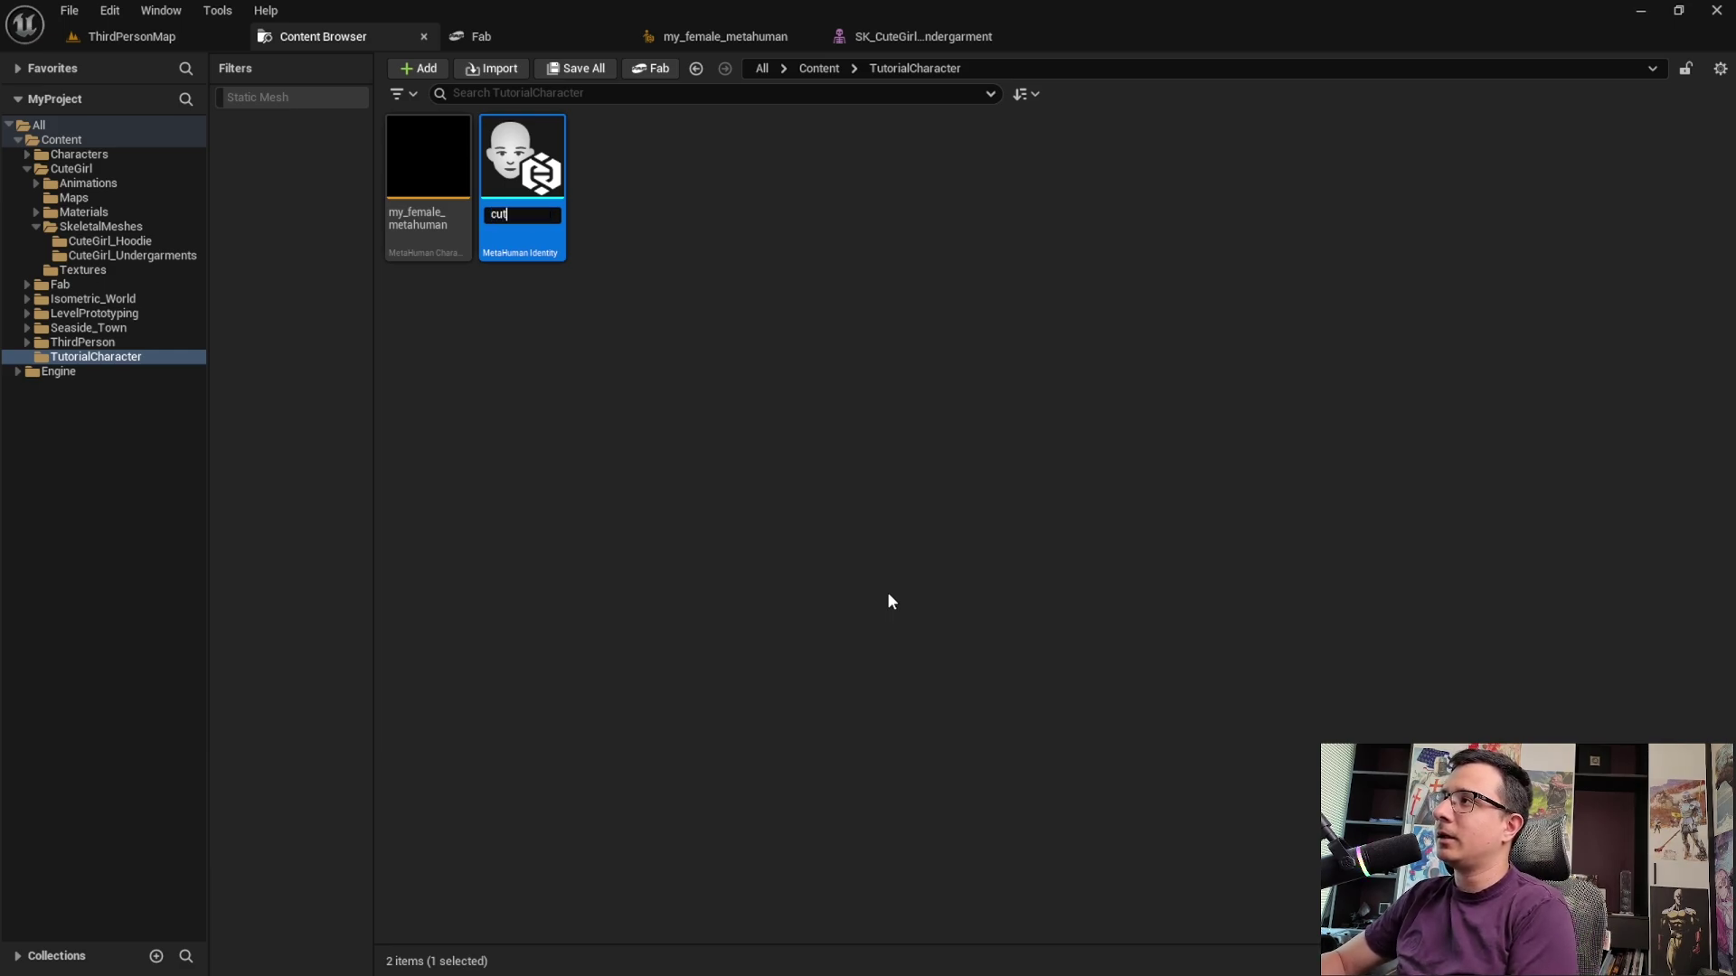
{"action": "type", "text": "egirl_identity"}
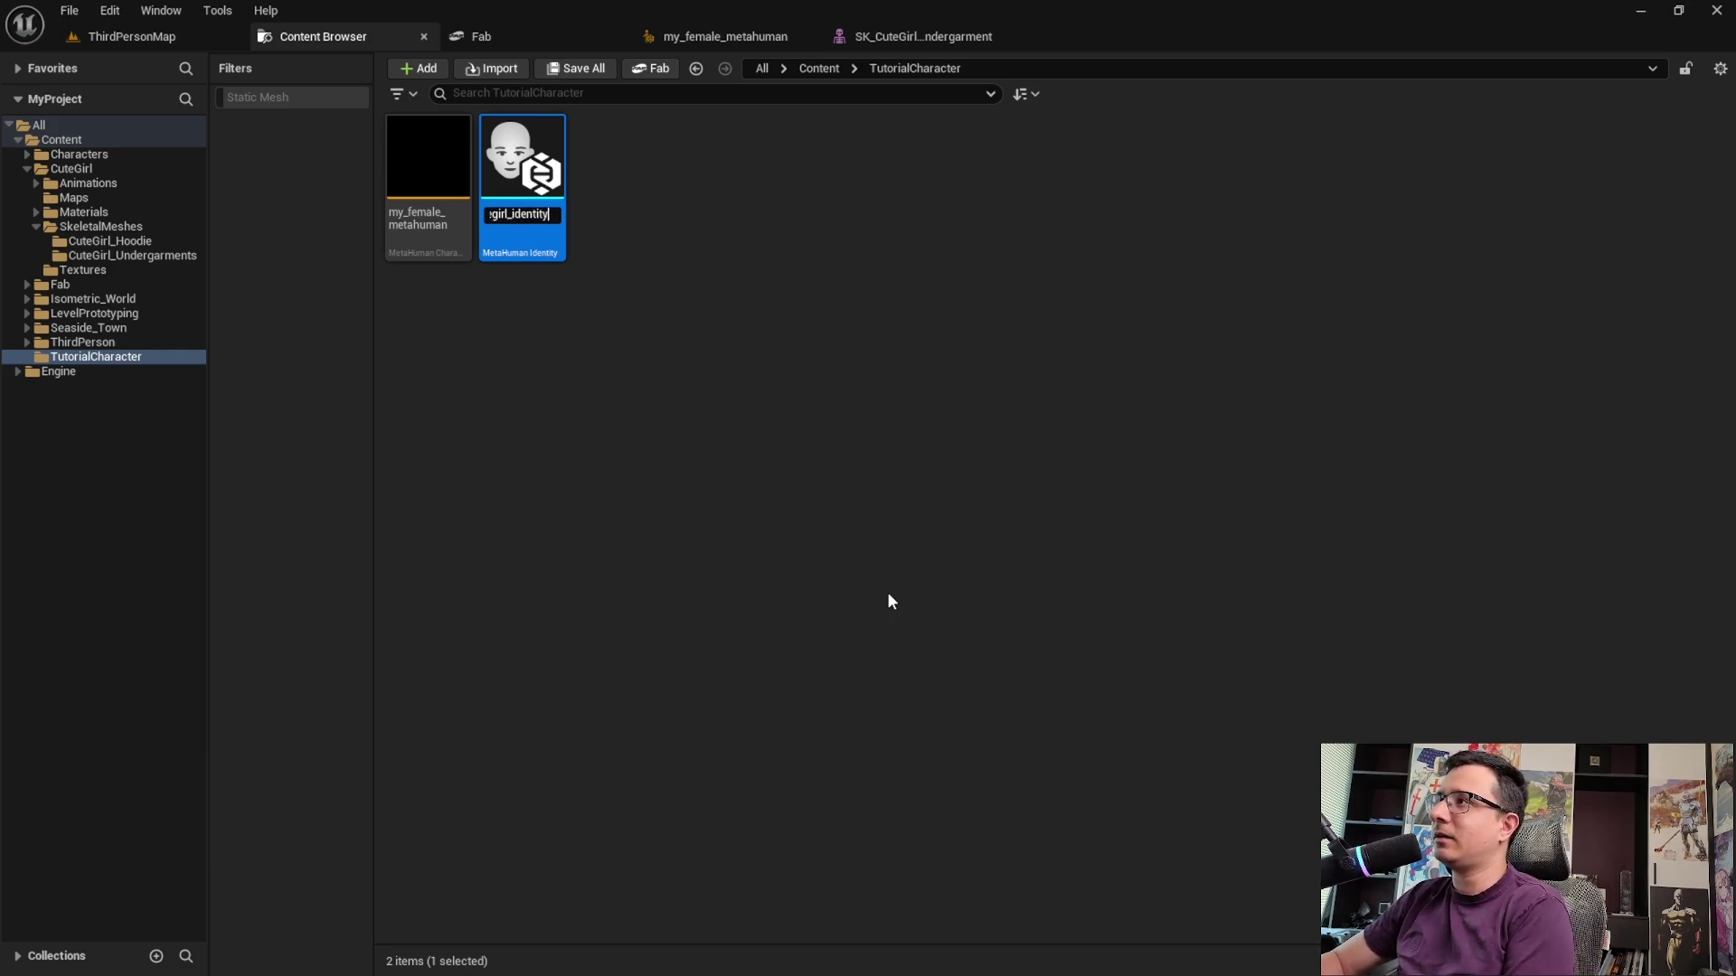
{"action": "key", "text": "Return"}
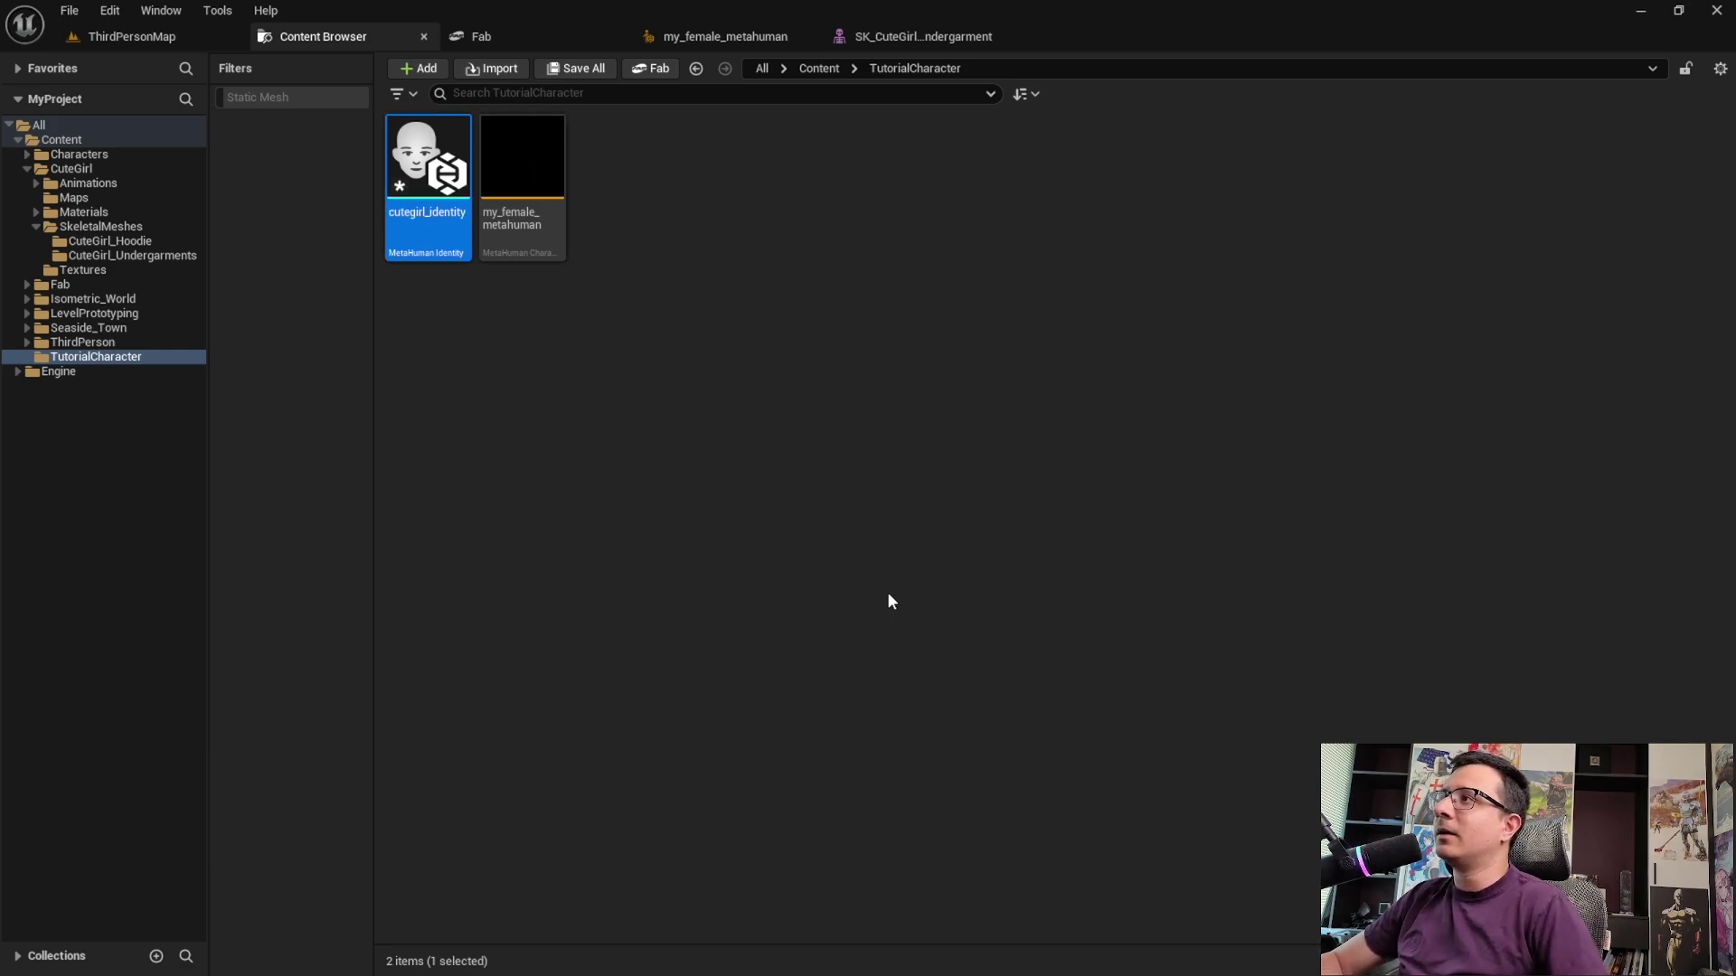
Open cutegirl_identity for editing and create its components from the SK_CuteGirl_Undergarment mesh
{"action": "double_click", "coordinate": [403, 204]}
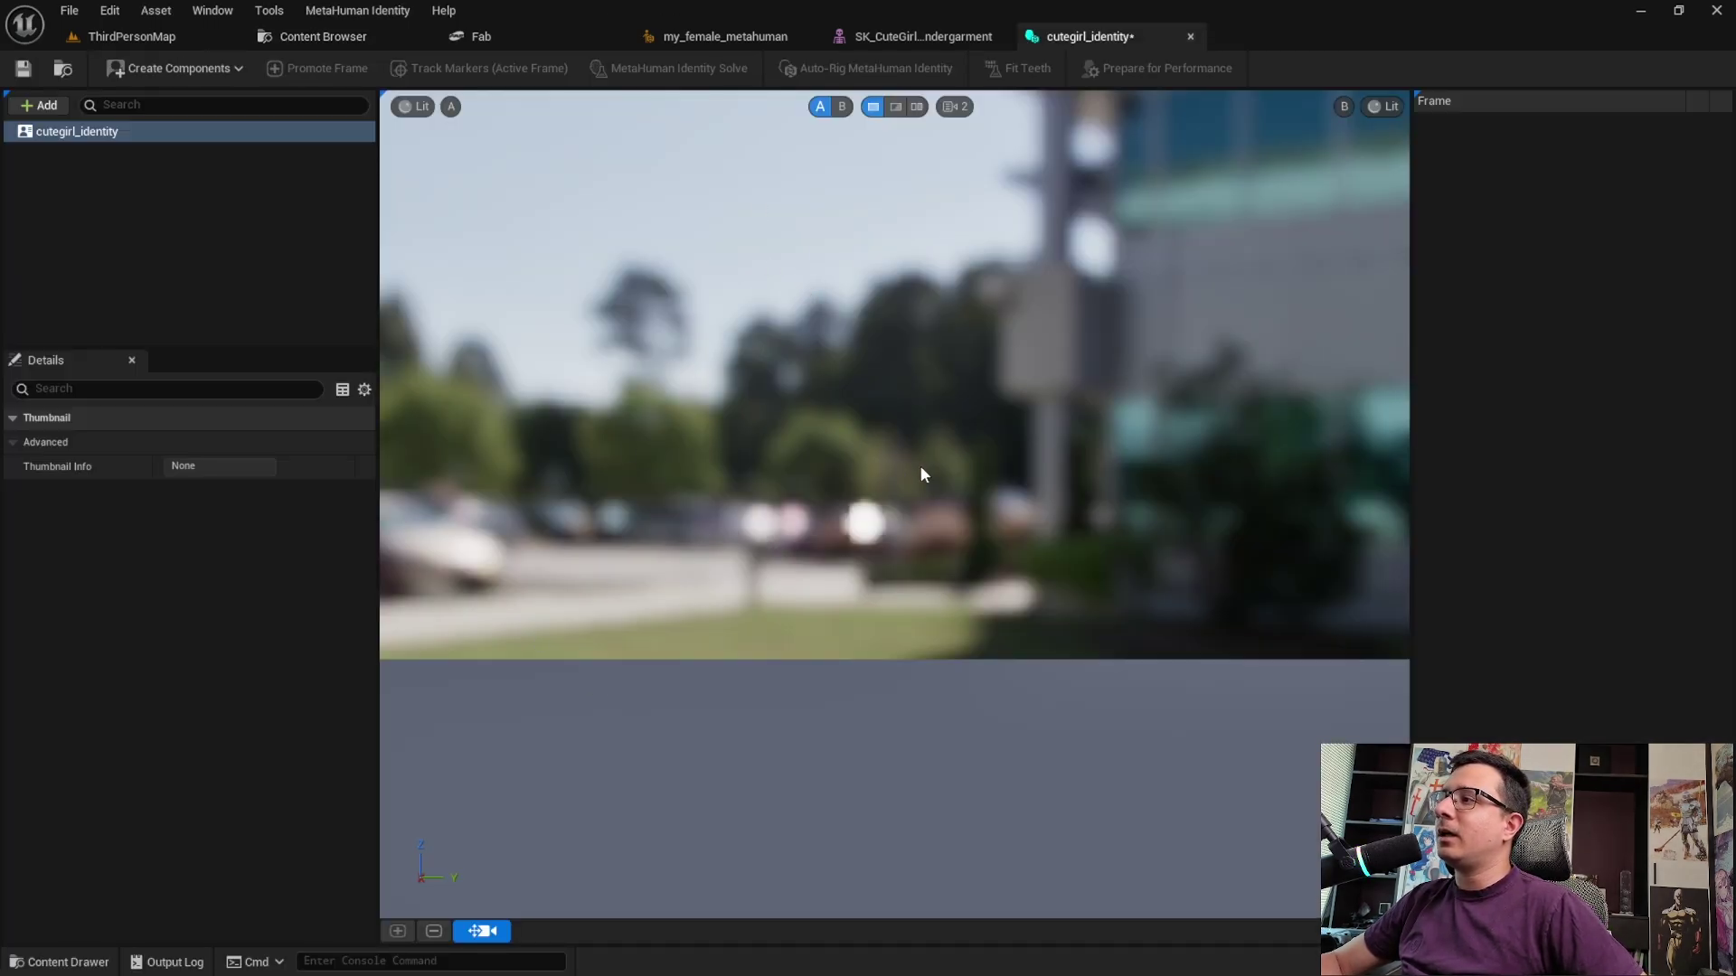
{"action": "left_click", "coordinate": [195, 71]}
{"action": "mouse_move", "coordinate": [202, 129]}
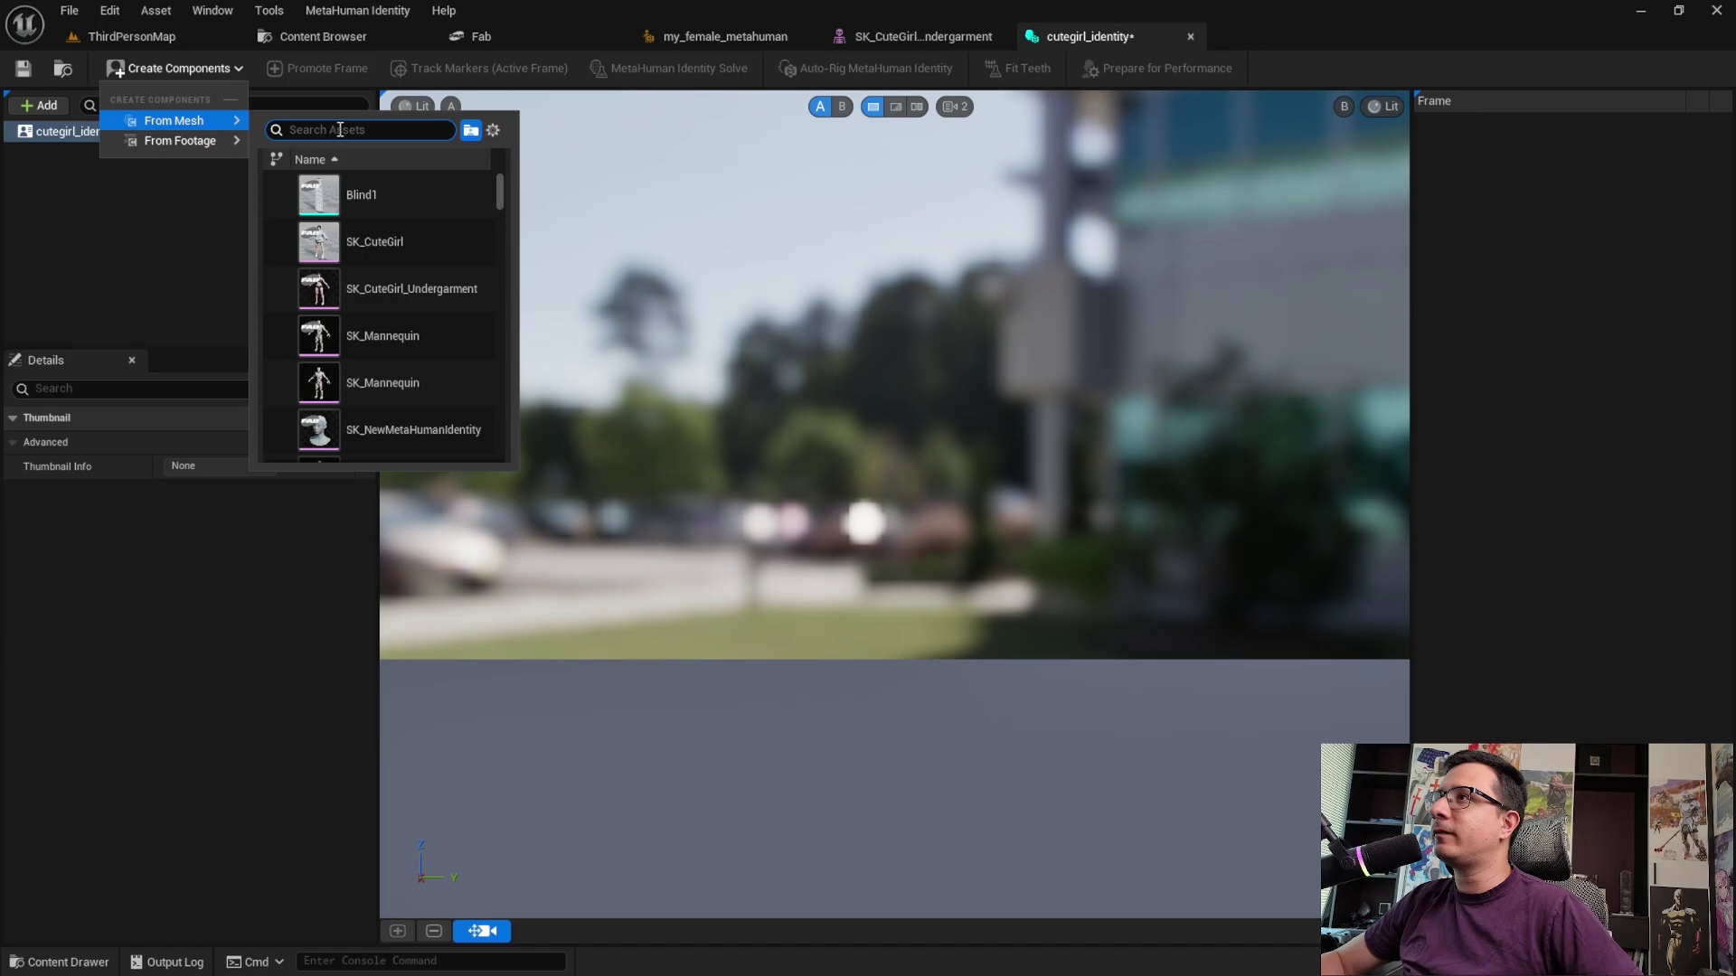
{"action": "type", "text": "cutegirl"}
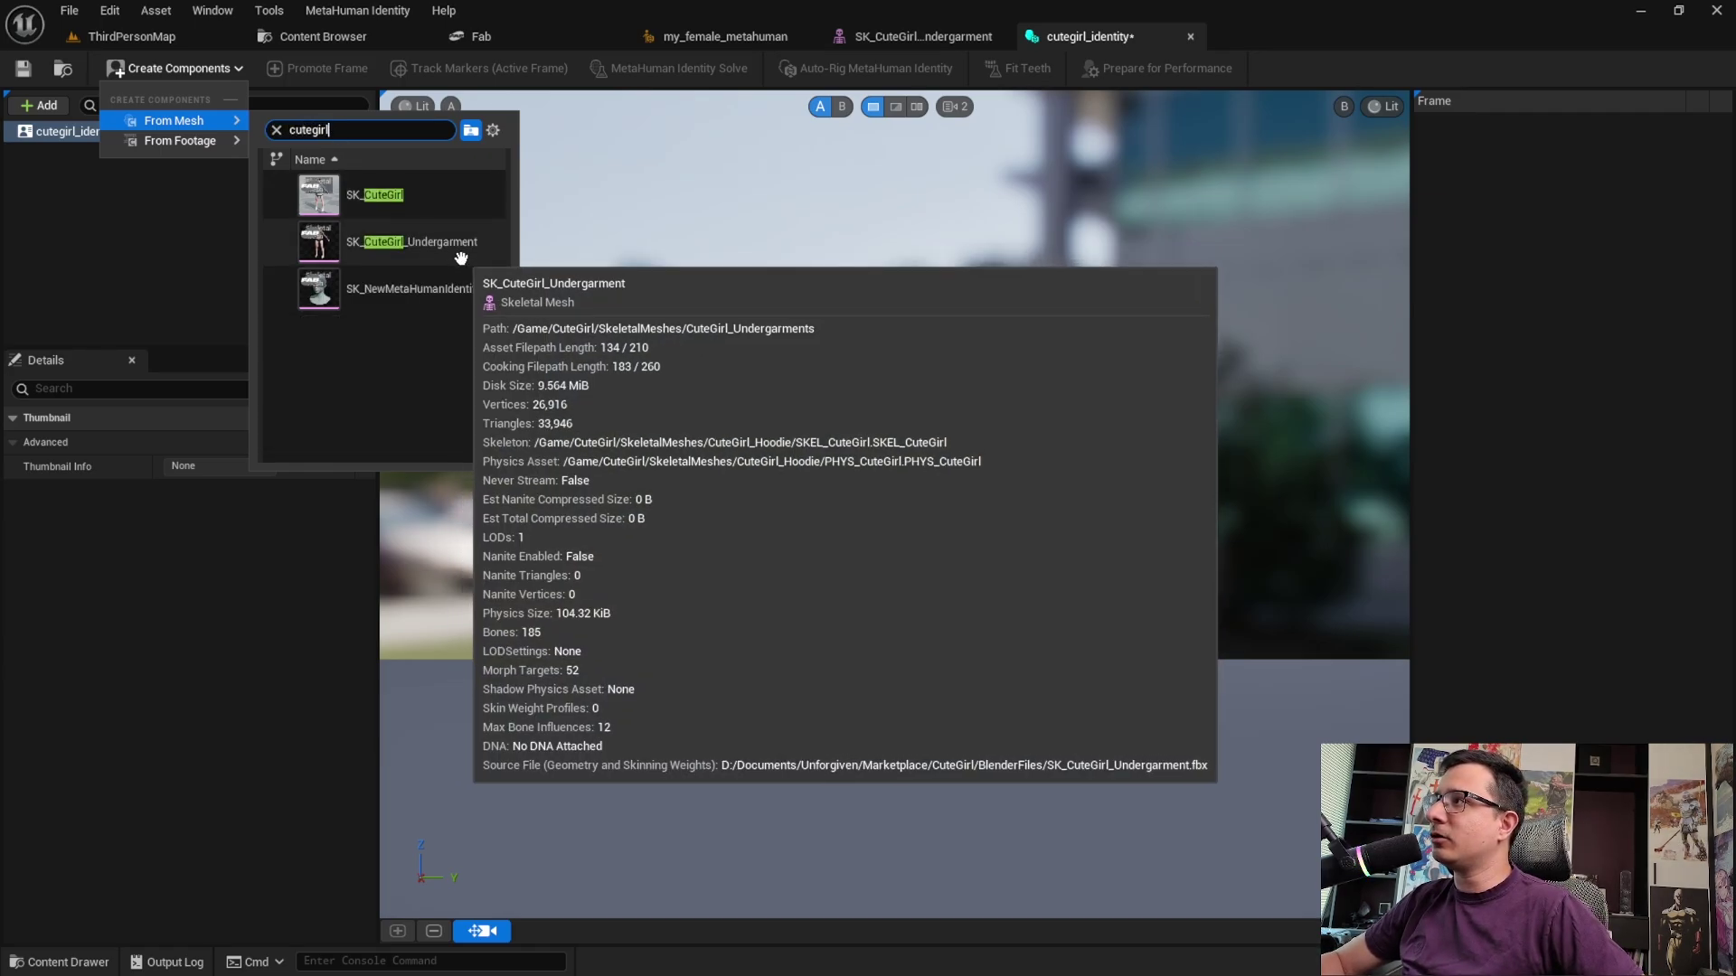
{"action": "left_click", "coordinate": [443, 242]}
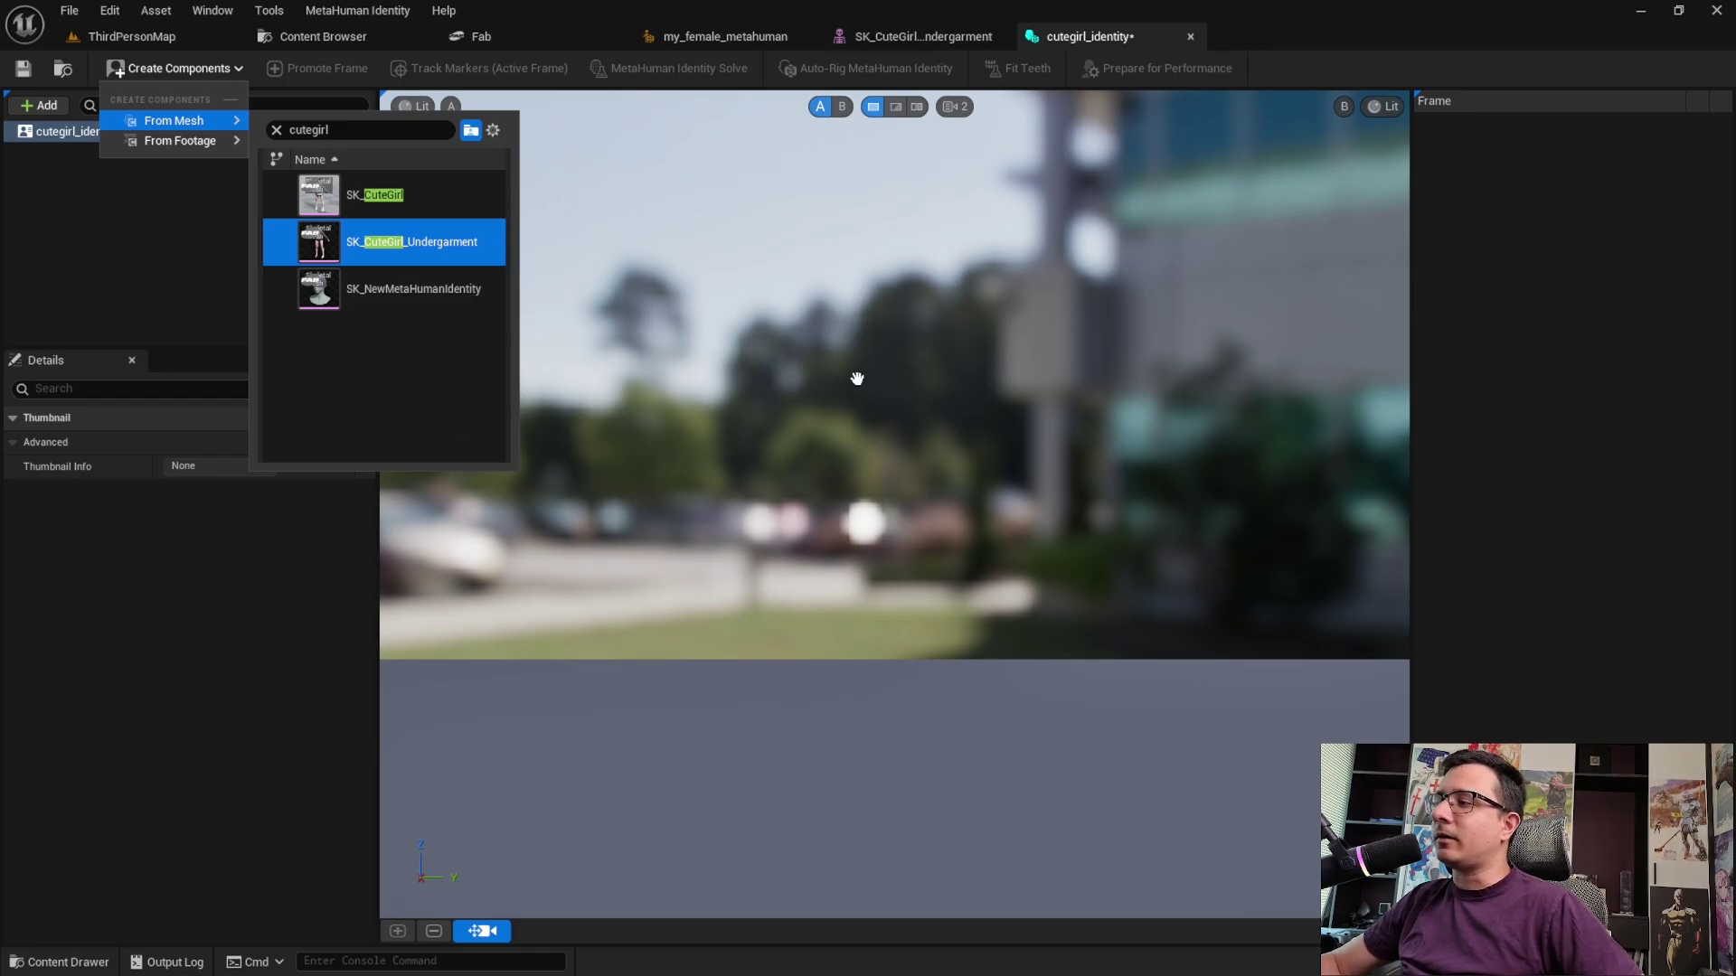
{"action": "key", "text": "Return"}
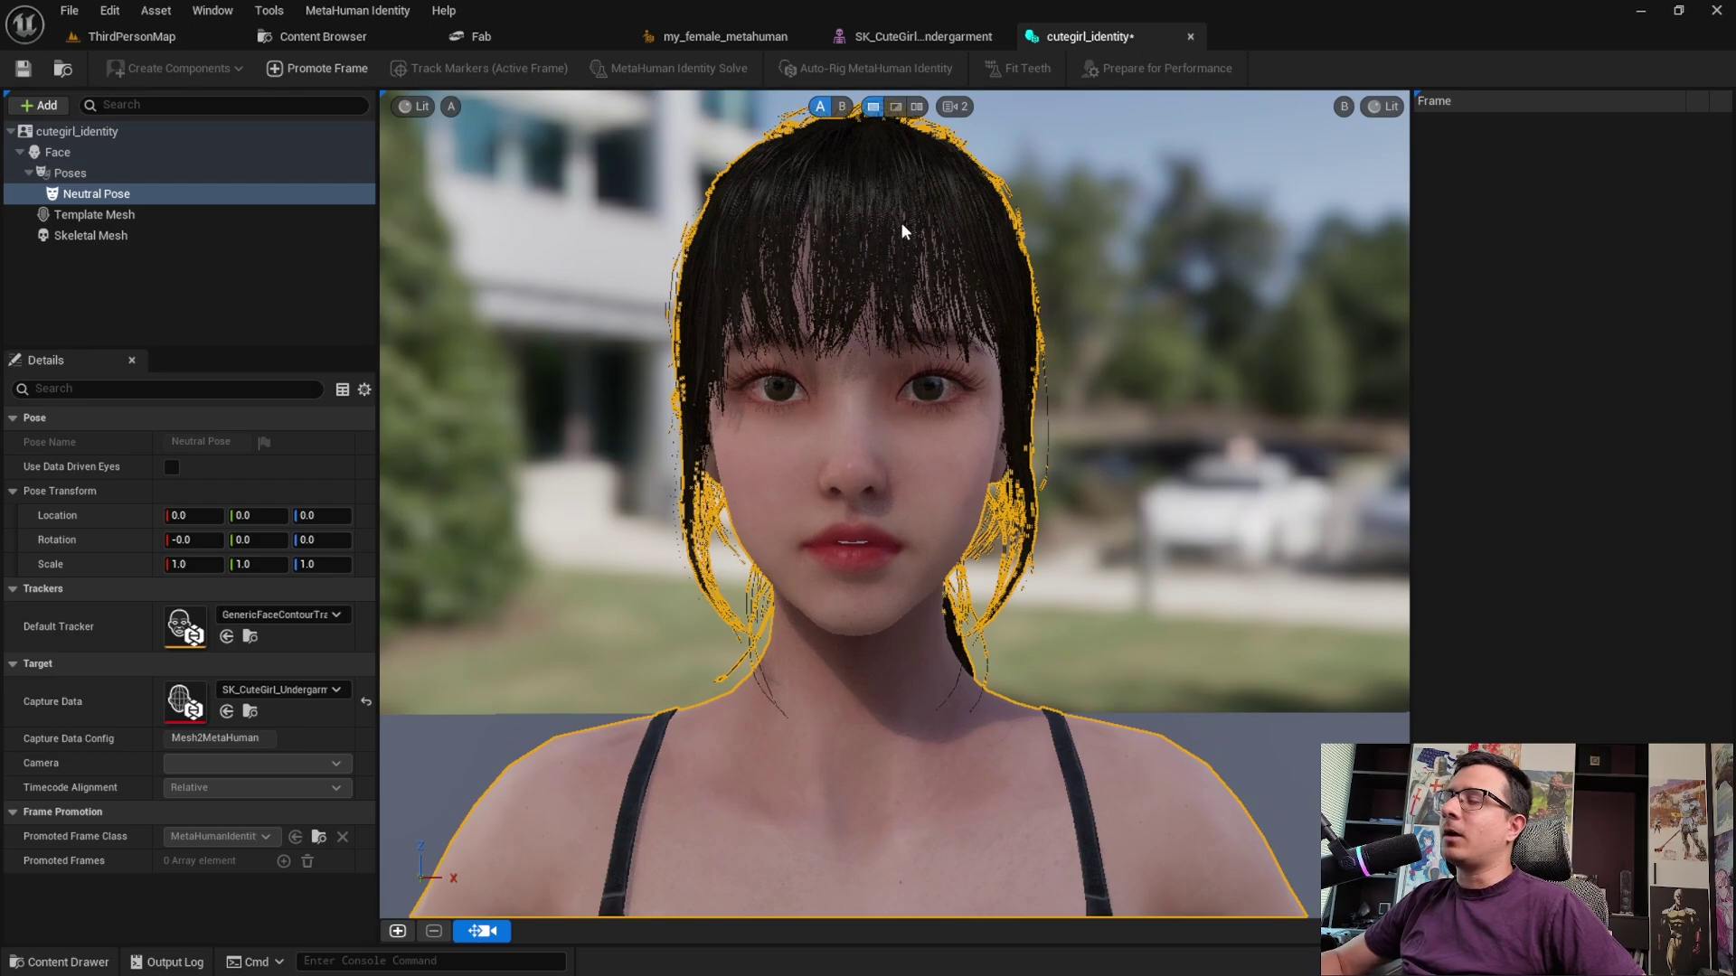
Set view A of the identity preview to Unlit shading
{"action": "left_click", "coordinate": [415, 105]}
{"action": "left_click", "coordinate": [454, 170]}
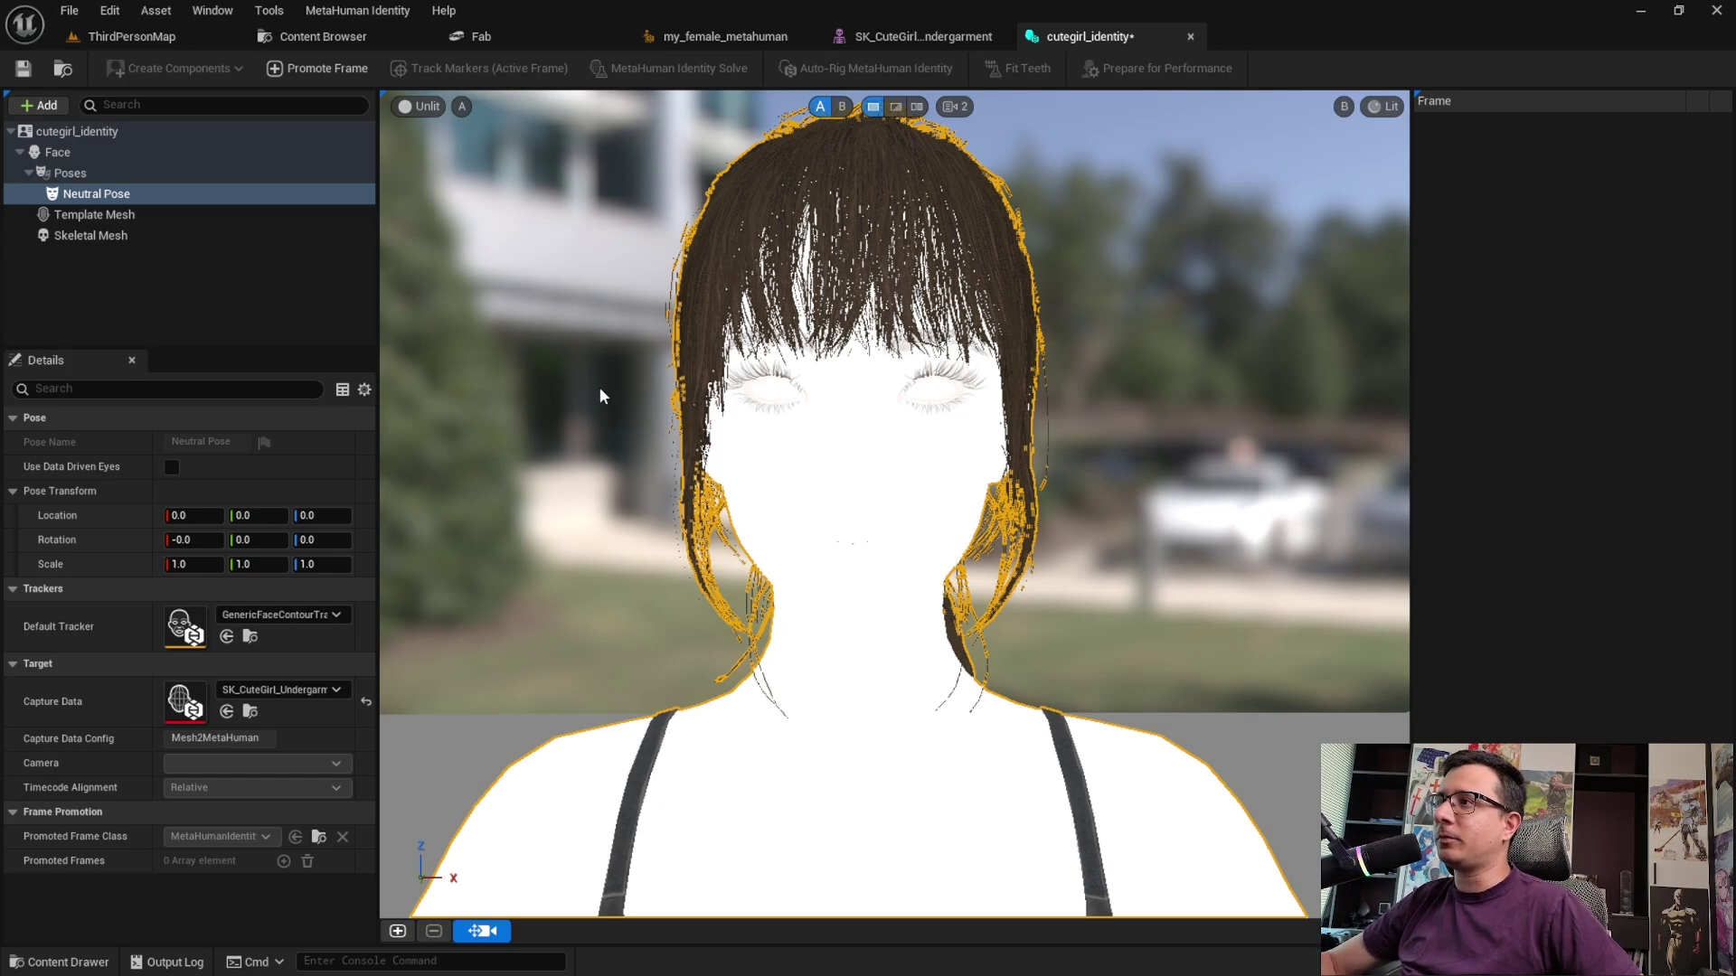
Set view A of the identity preview back to Lit shading
{"action": "left_click", "coordinate": [415, 107]}
{"action": "left_click", "coordinate": [421, 156]}
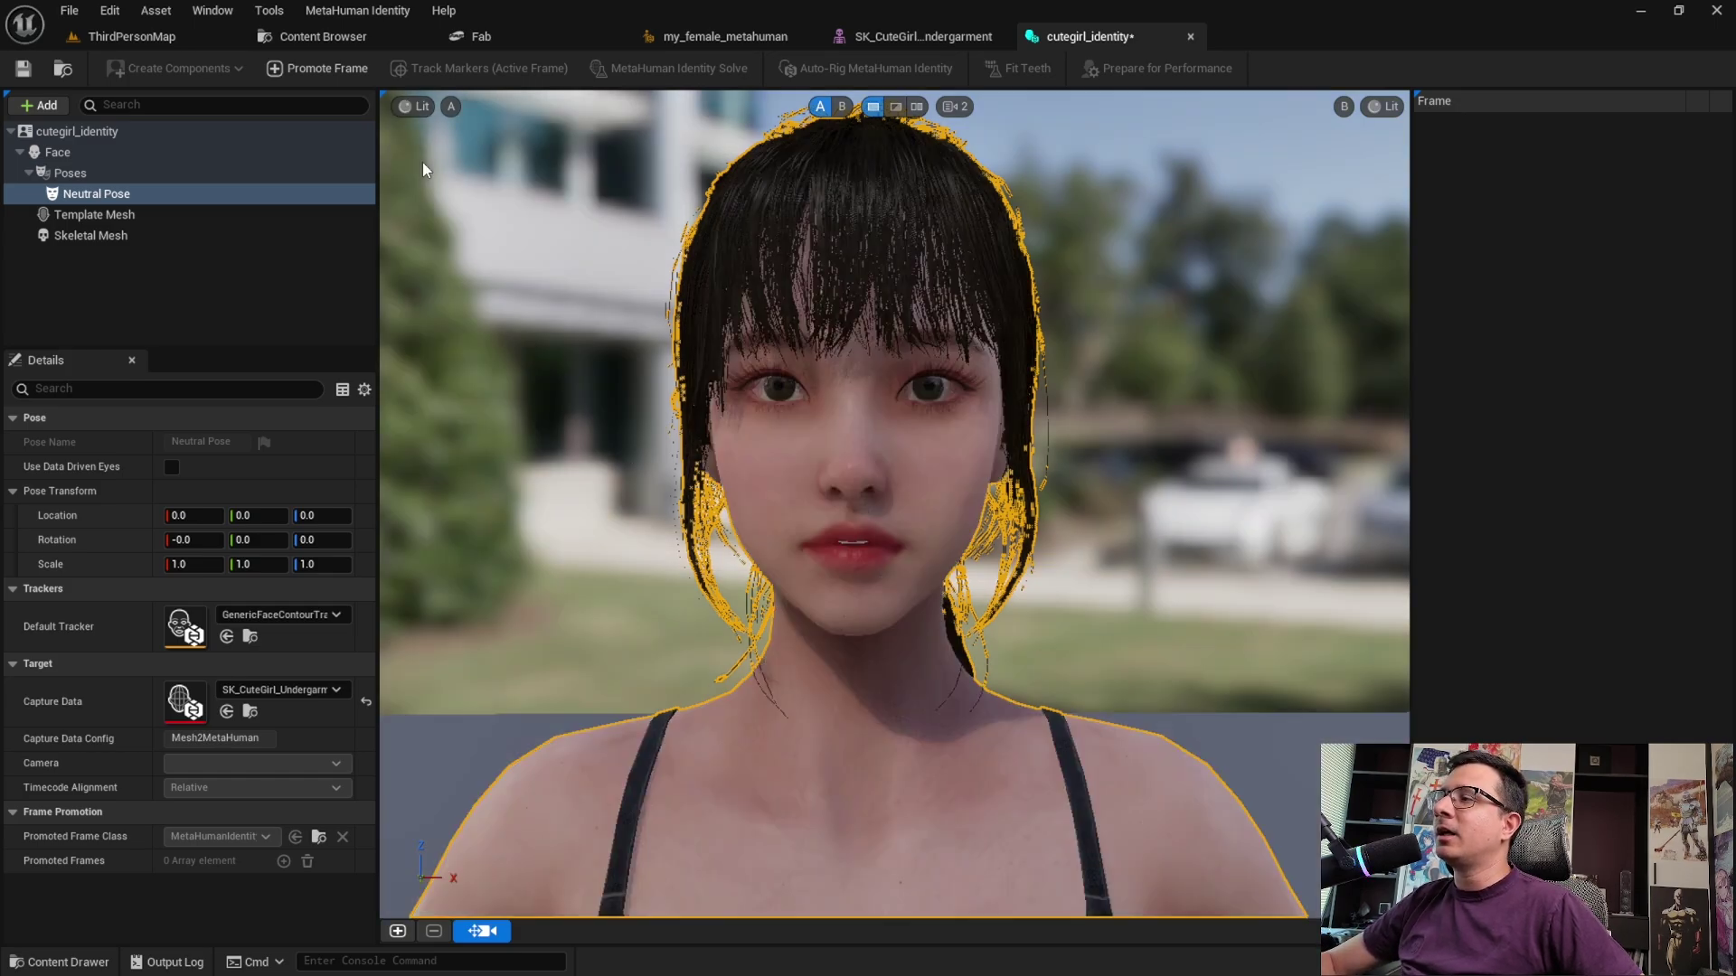
{"action": "left_click", "coordinate": [450, 106]}
{"action": "left_click", "coordinate": [423, 108]}
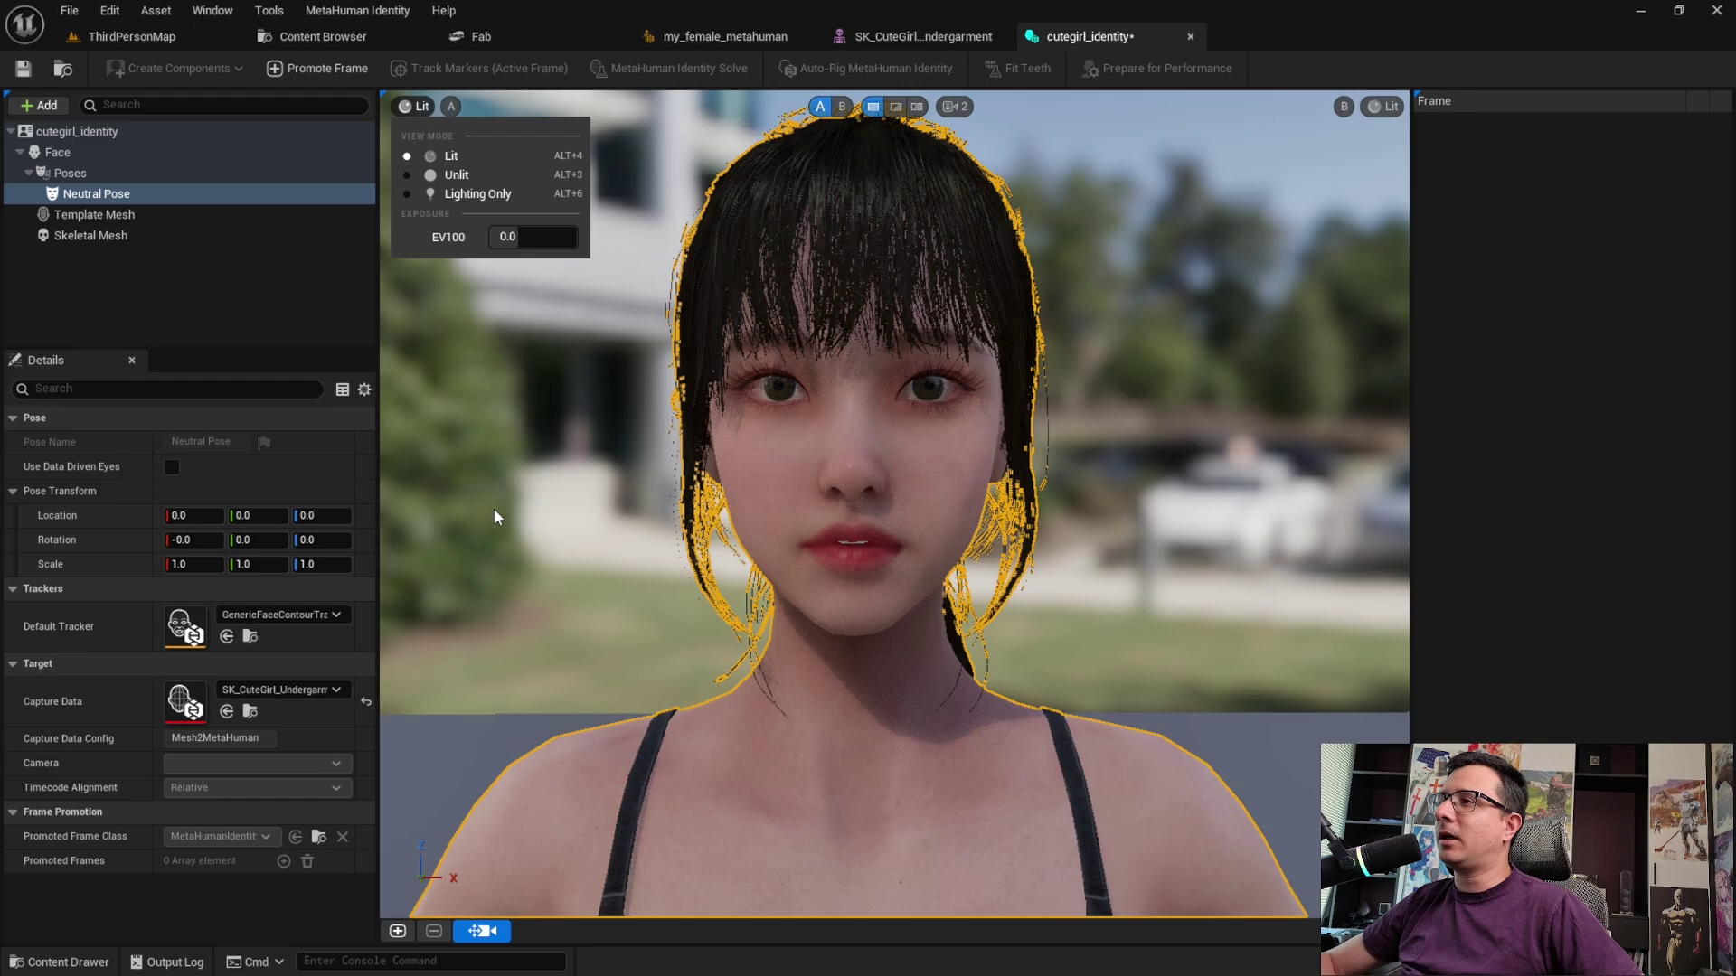
Promote the current view of the Neutral Pose as a frame and accept it as the front view
{"action": "left_click", "coordinate": [111, 195]}
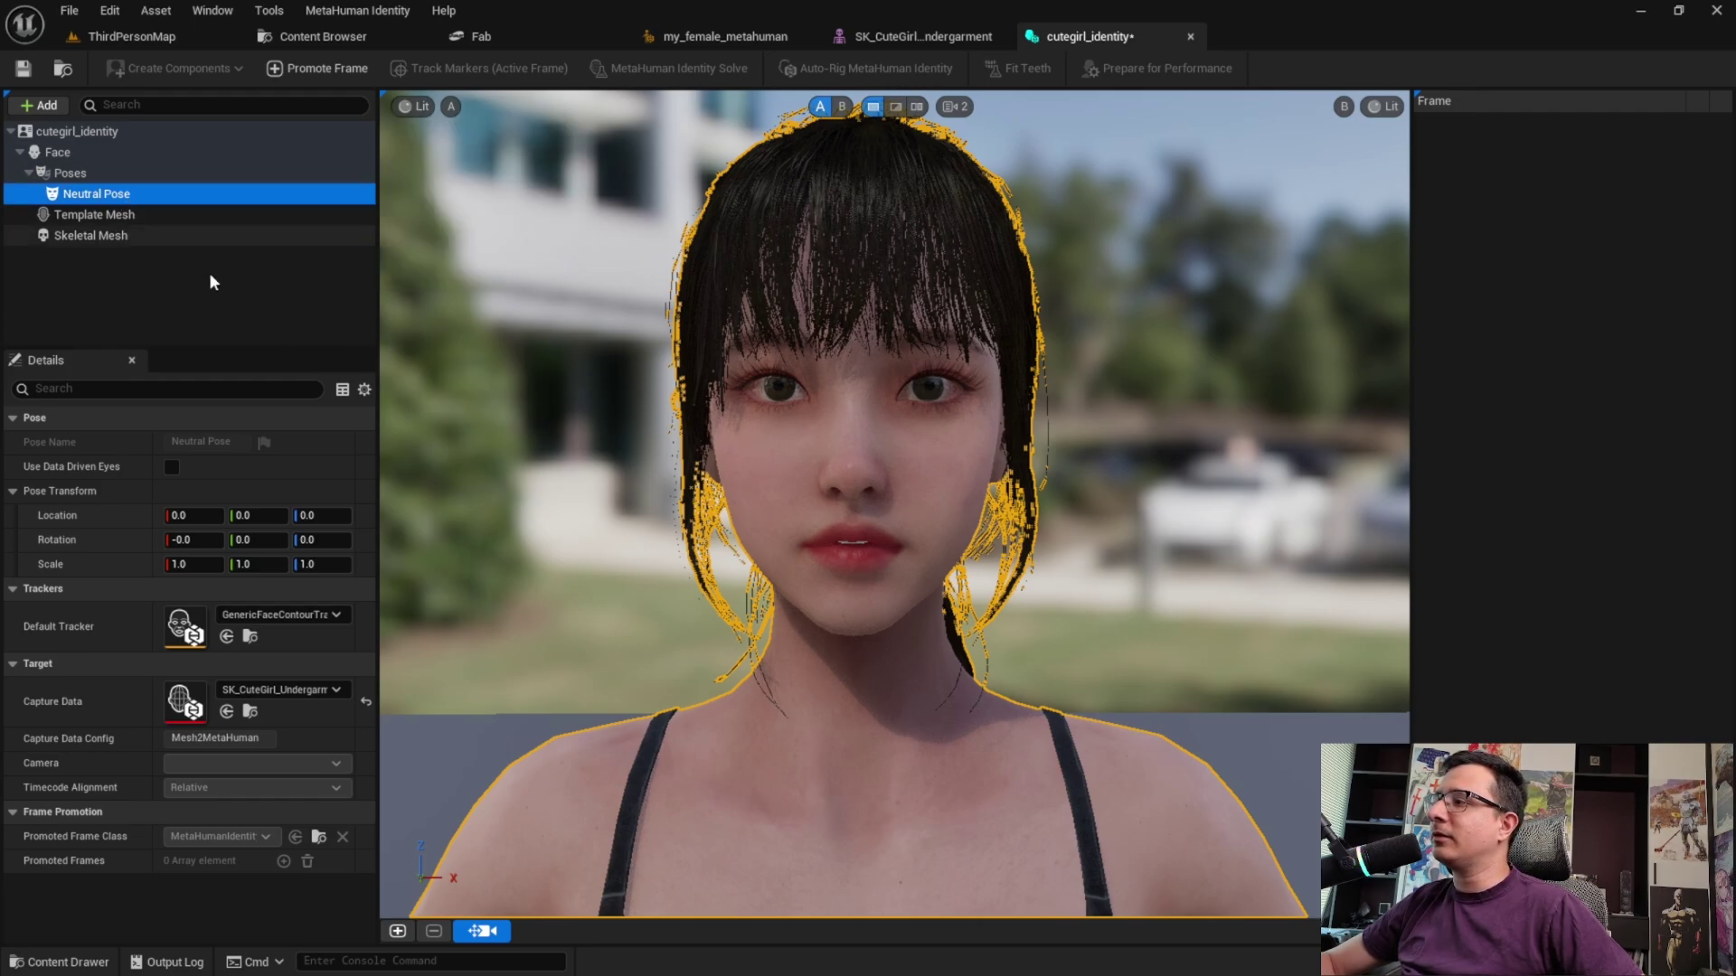
{"action": "left_click", "coordinate": [398, 932]}
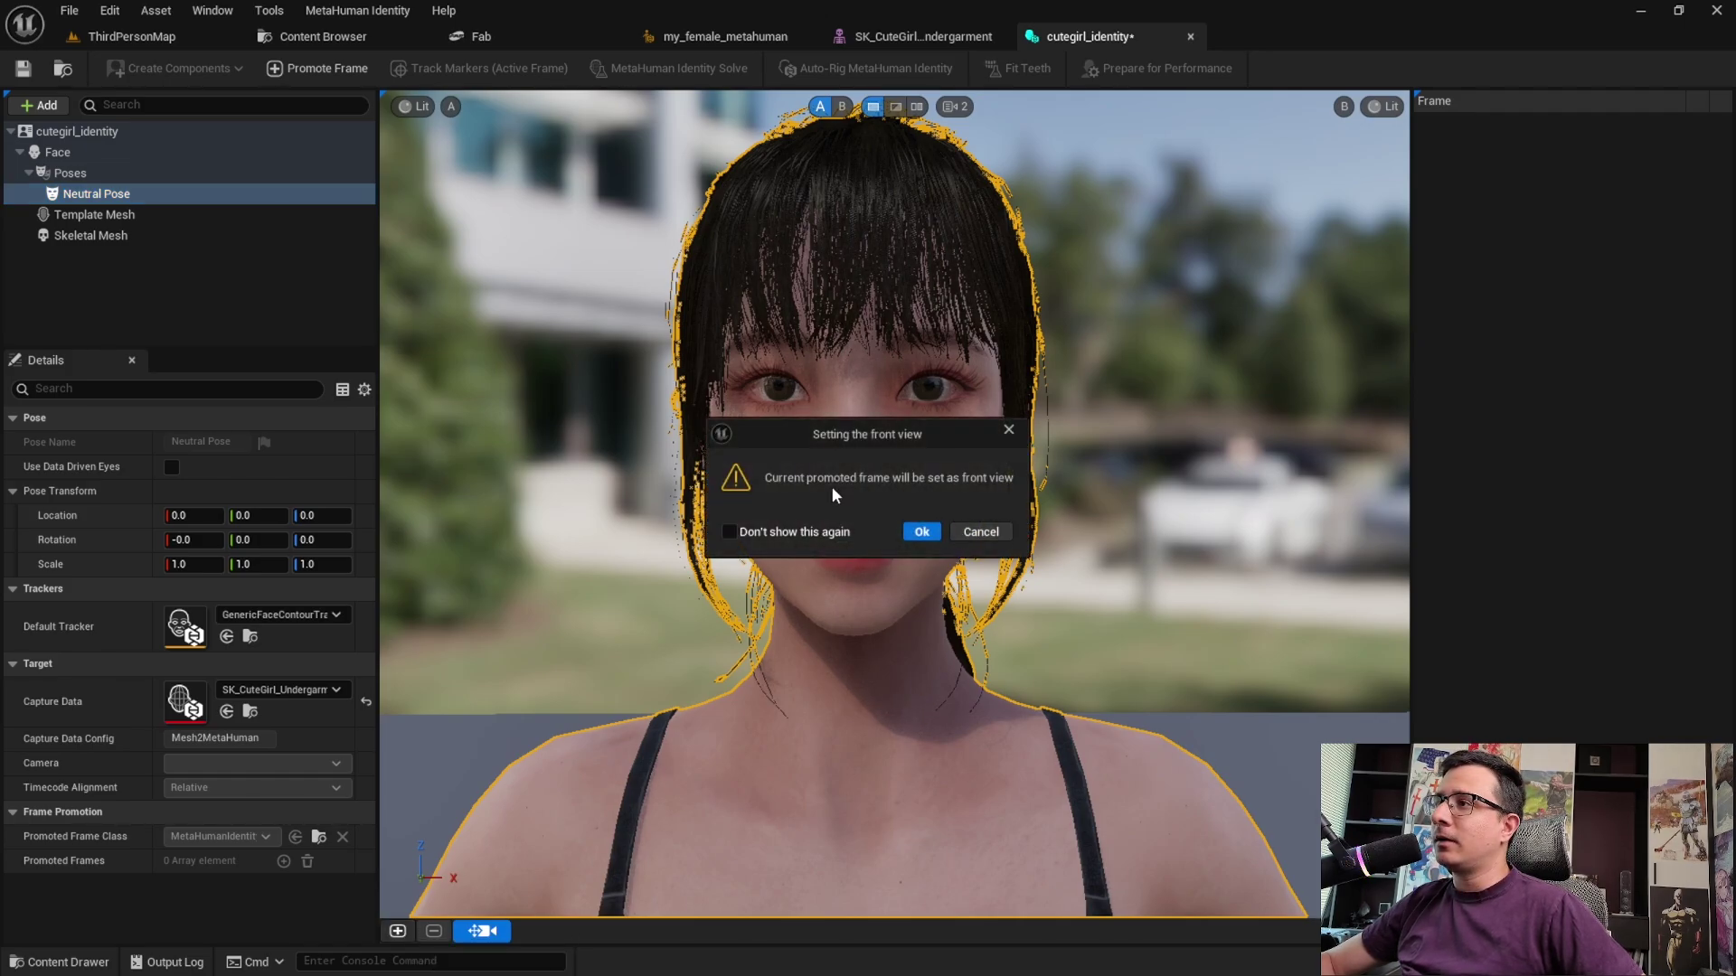
{"action": "left_click", "coordinate": [919, 537]}
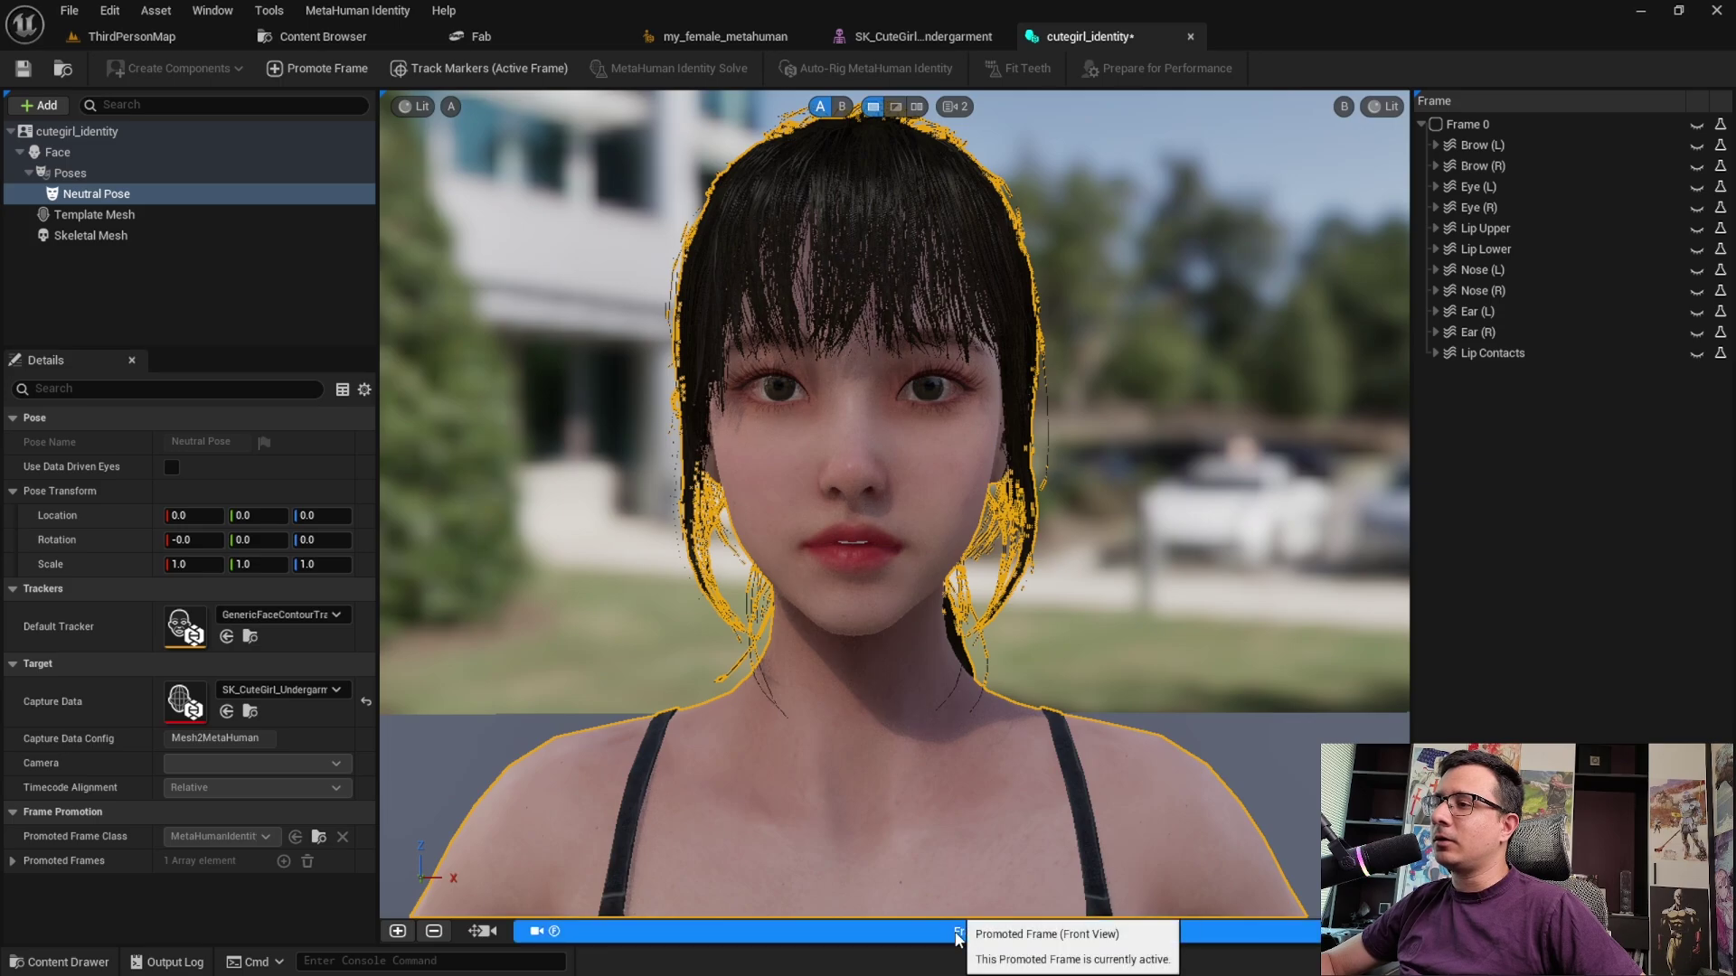
Turn on autotracking for the front-view frame and lock its camera
{"action": "right_click", "coordinate": [571, 945]}
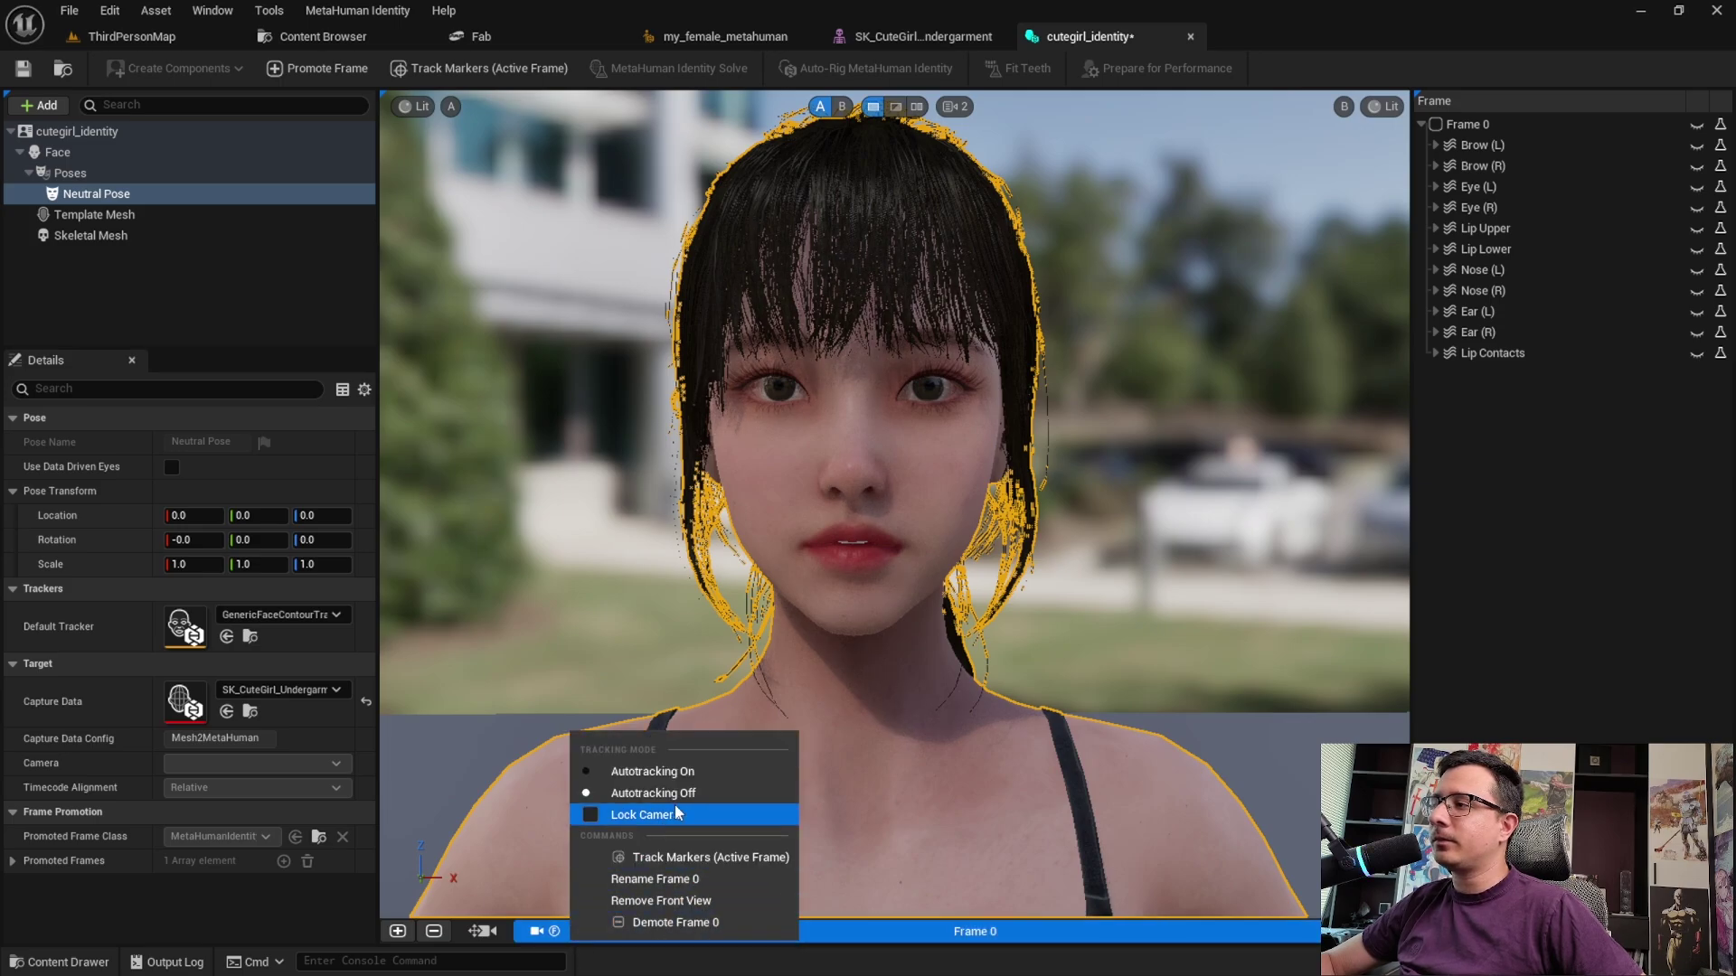
{"action": "left_click", "coordinate": [691, 772]}
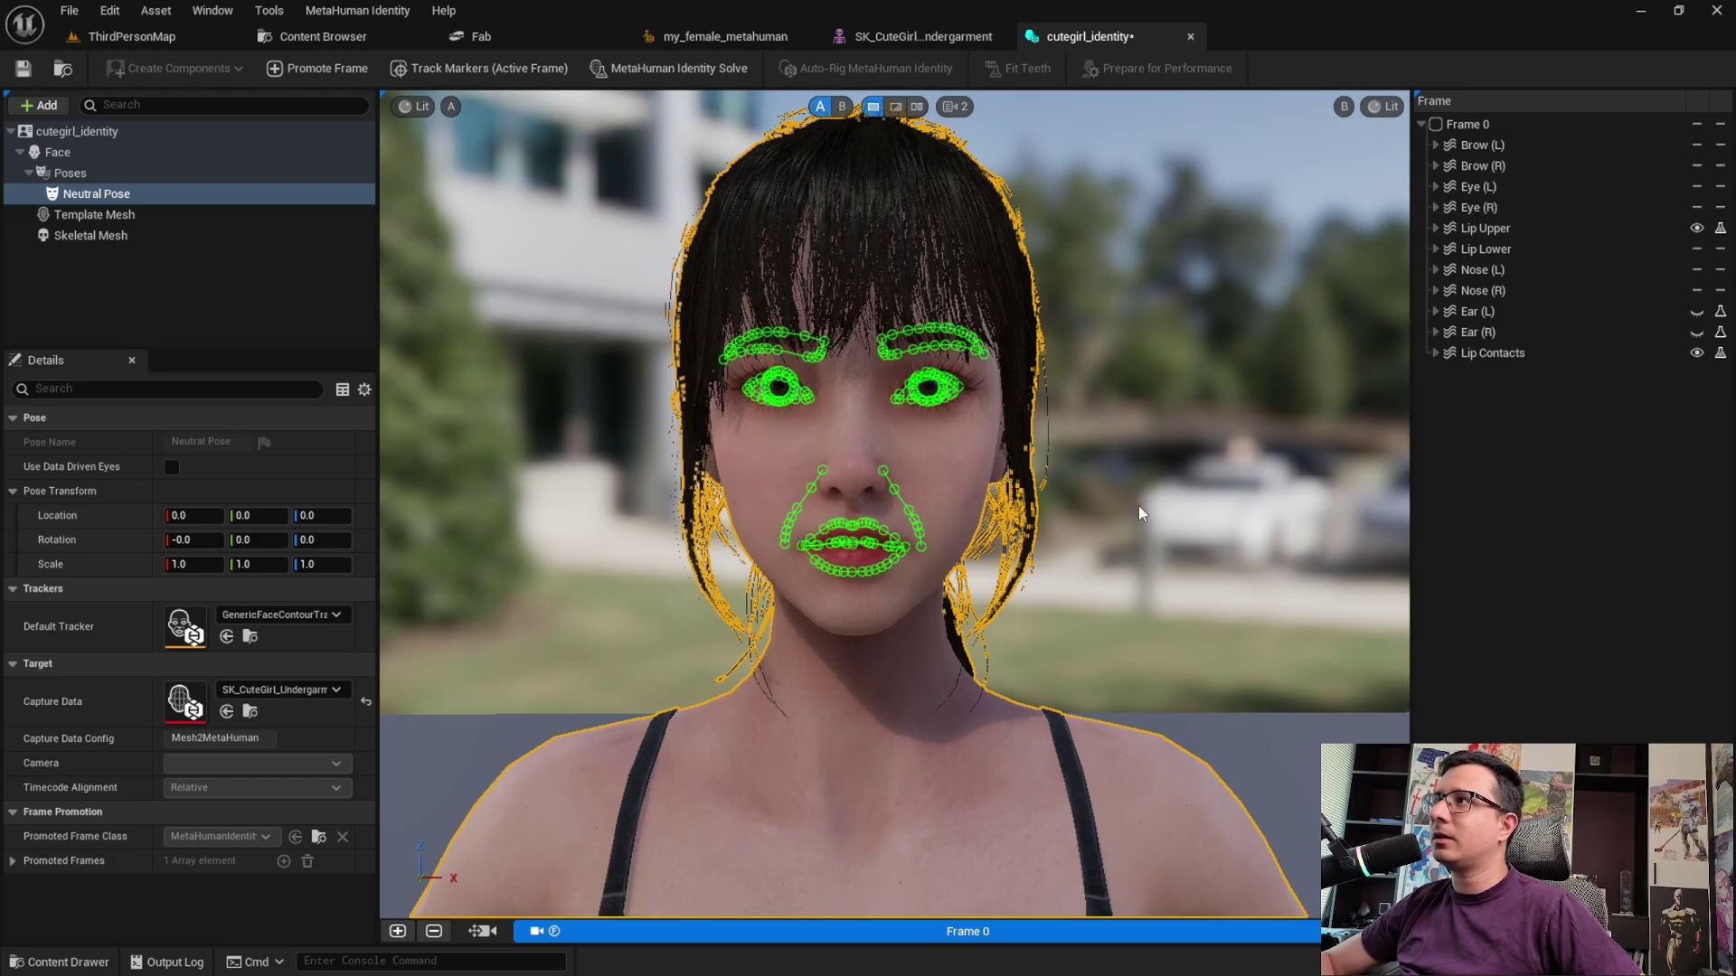
{"action": "right_click", "coordinate": [724, 932]}
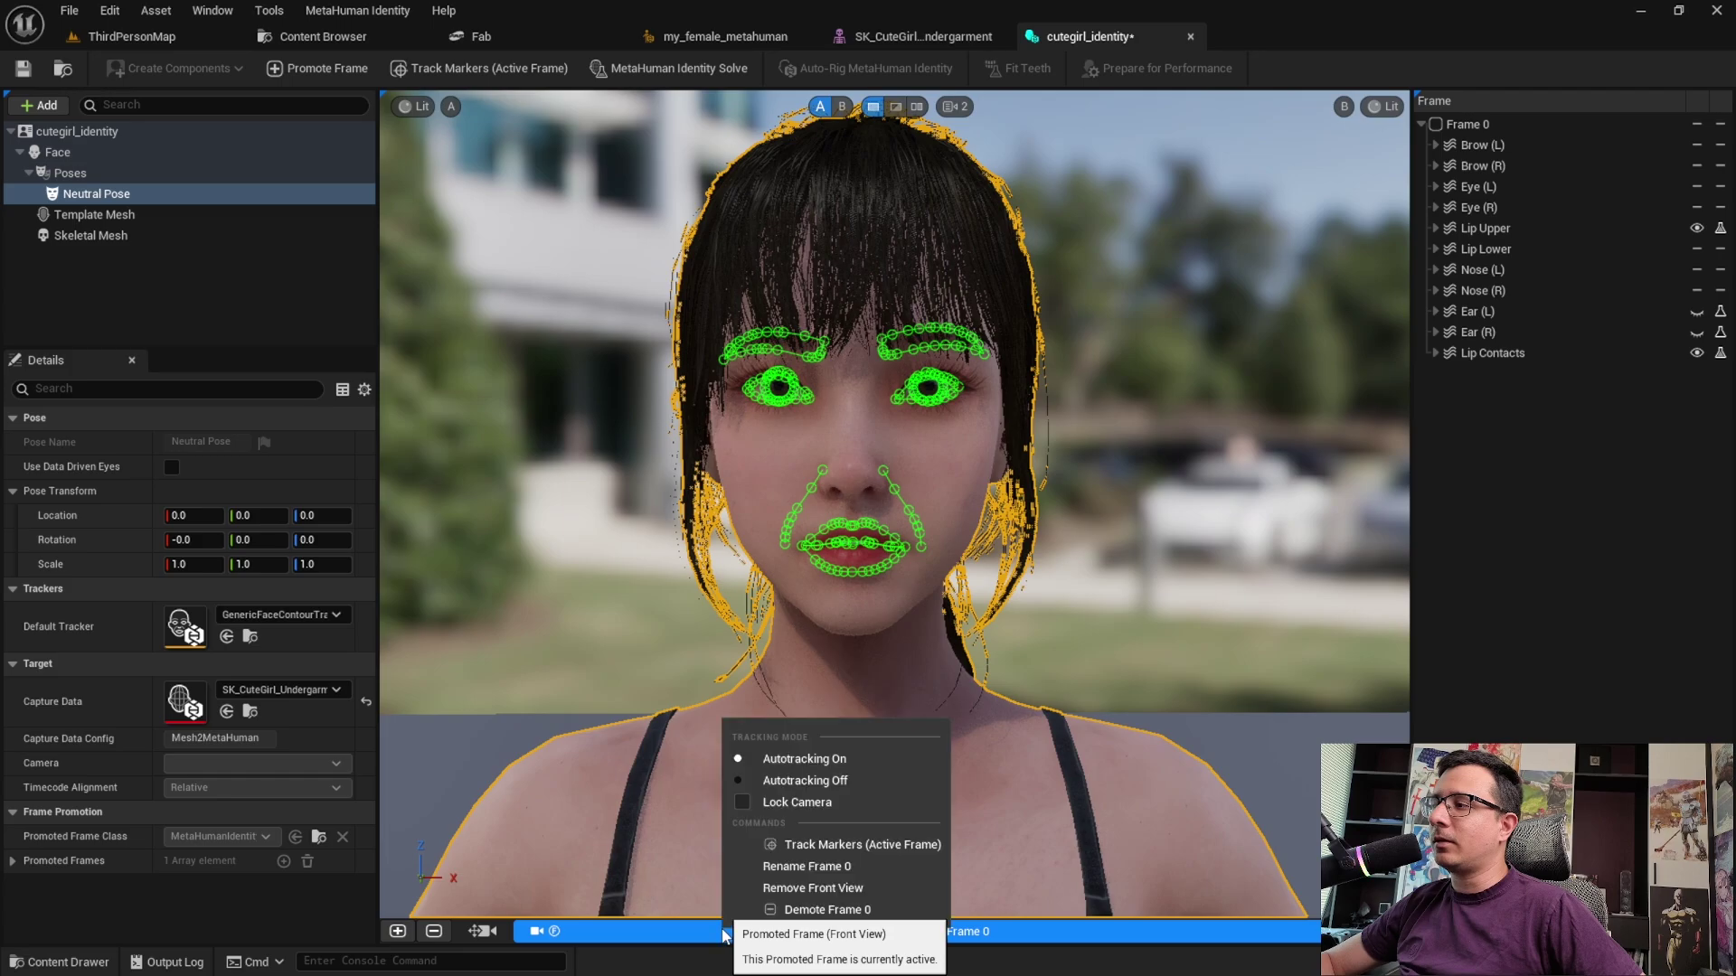
{"action": "left_click", "coordinate": [826, 803]}
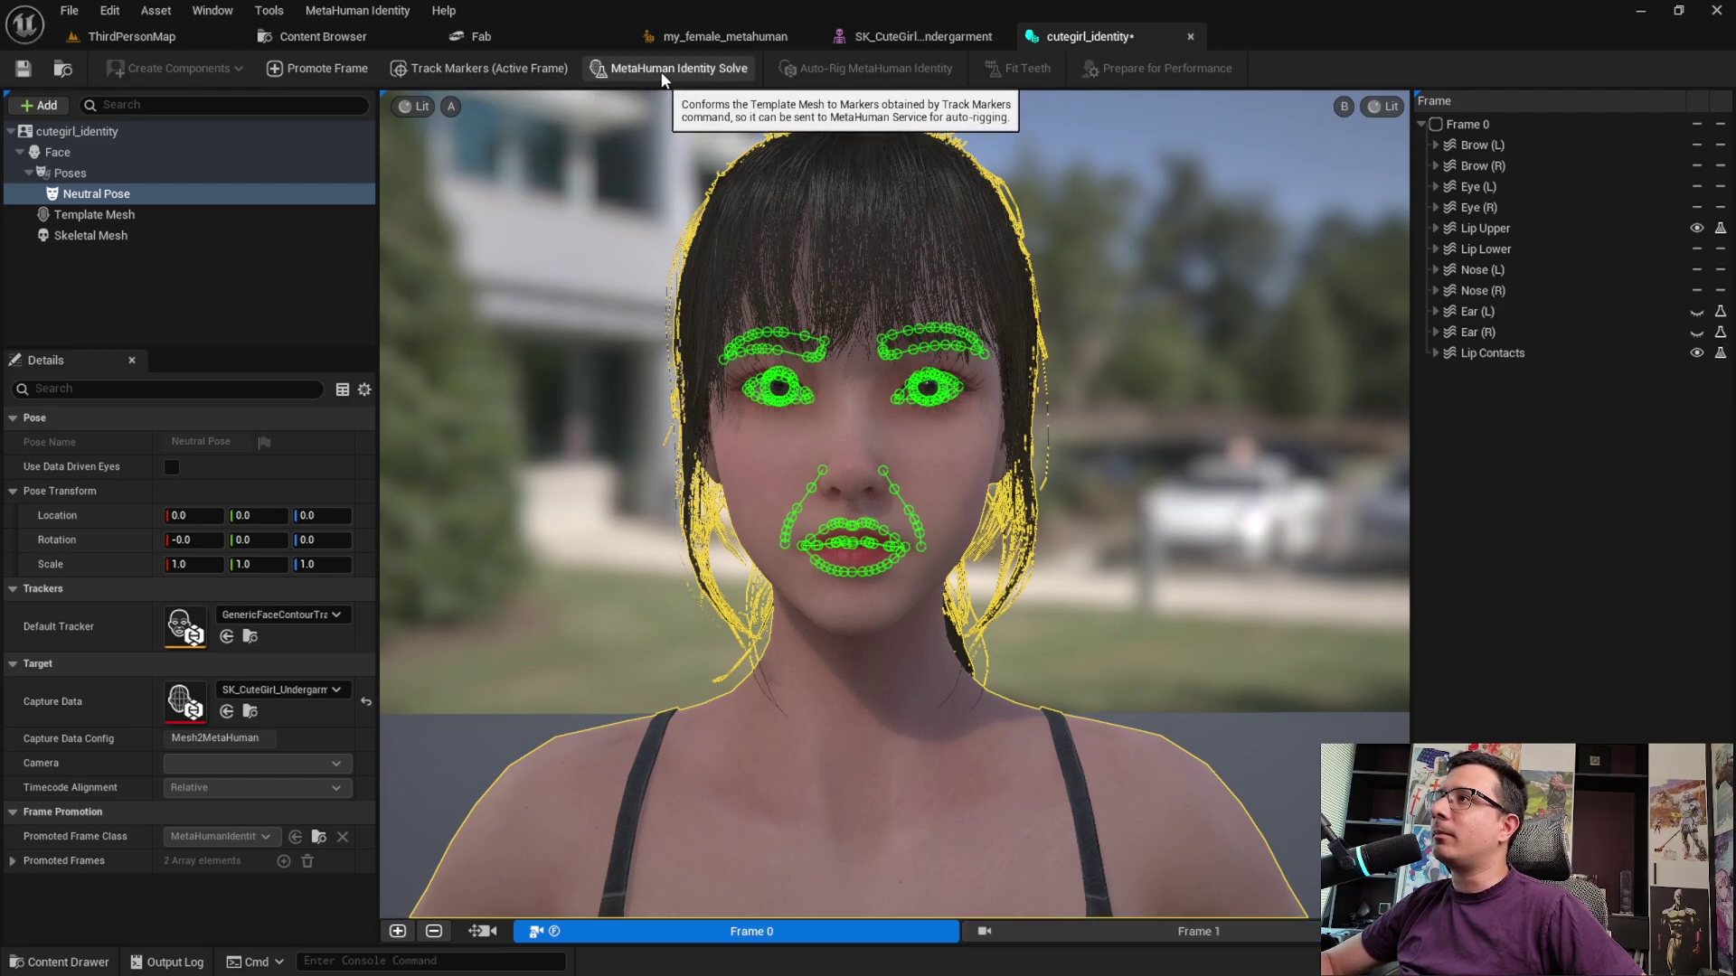
Run the MetaHuman Identity Solve and save all resulting assets in the TutorialCharacter folder
{"action": "left_click", "coordinate": [664, 80]}
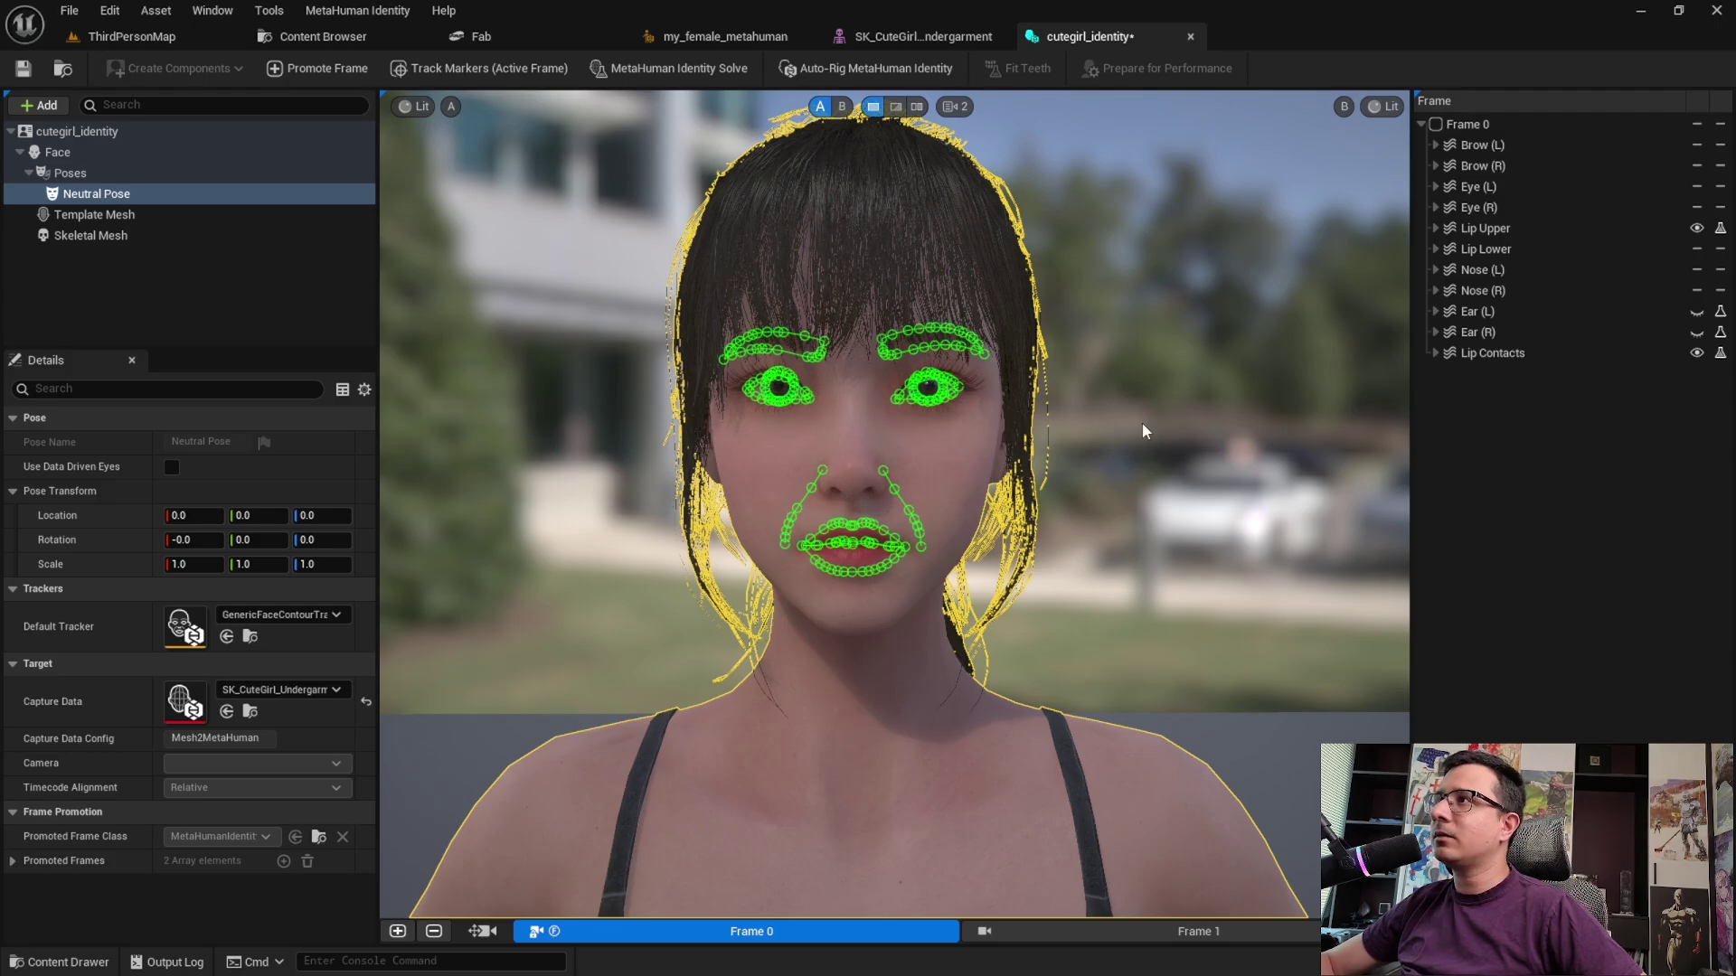
{"action": "left_click", "coordinate": [325, 37]}
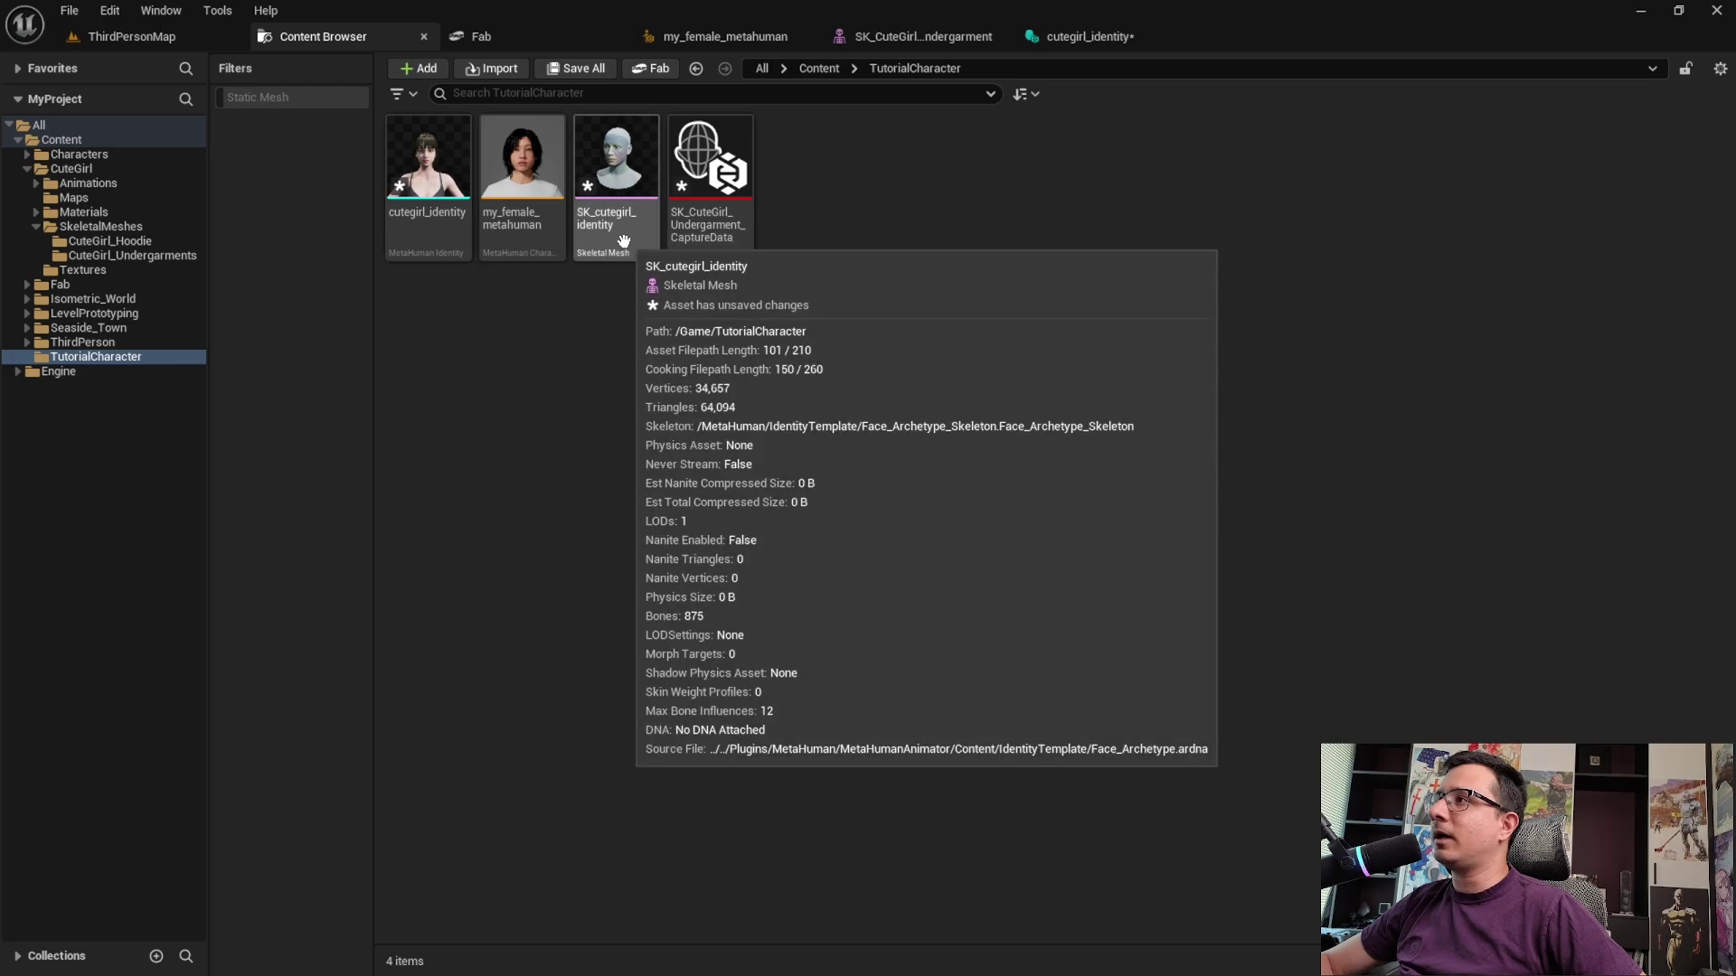
{"action": "left_click", "coordinate": [622, 237]}
{"action": "left_click", "coordinate": [609, 387]}
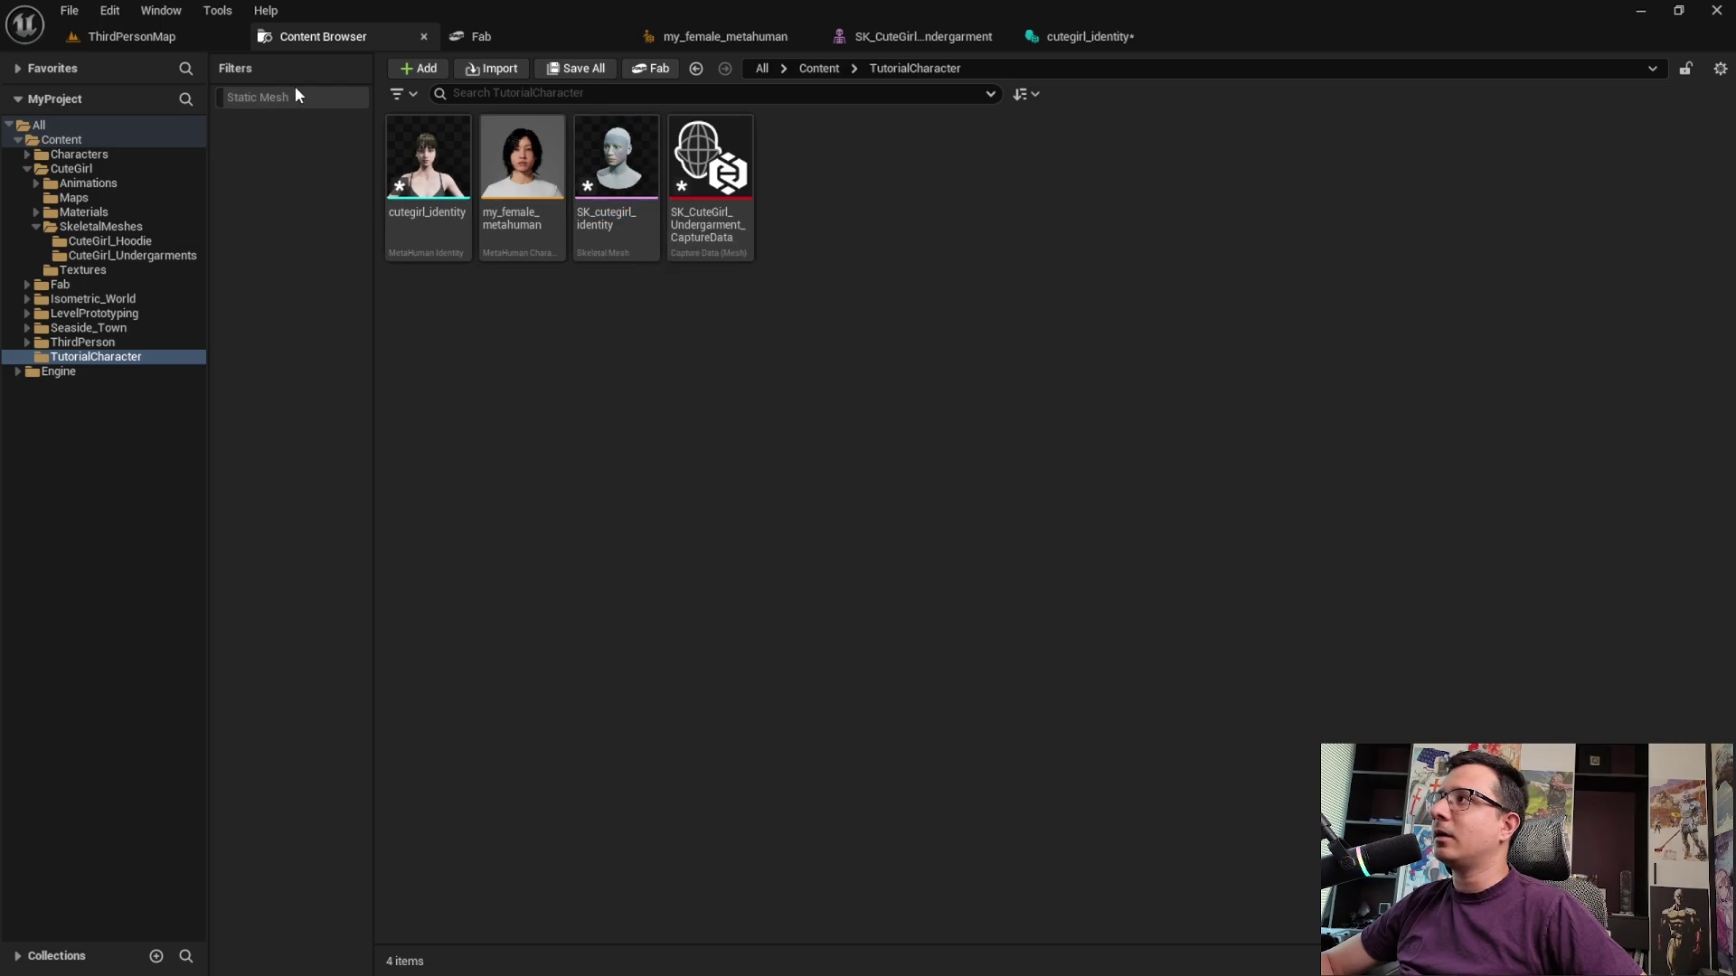
{"action": "left_click", "coordinate": [575, 68]}
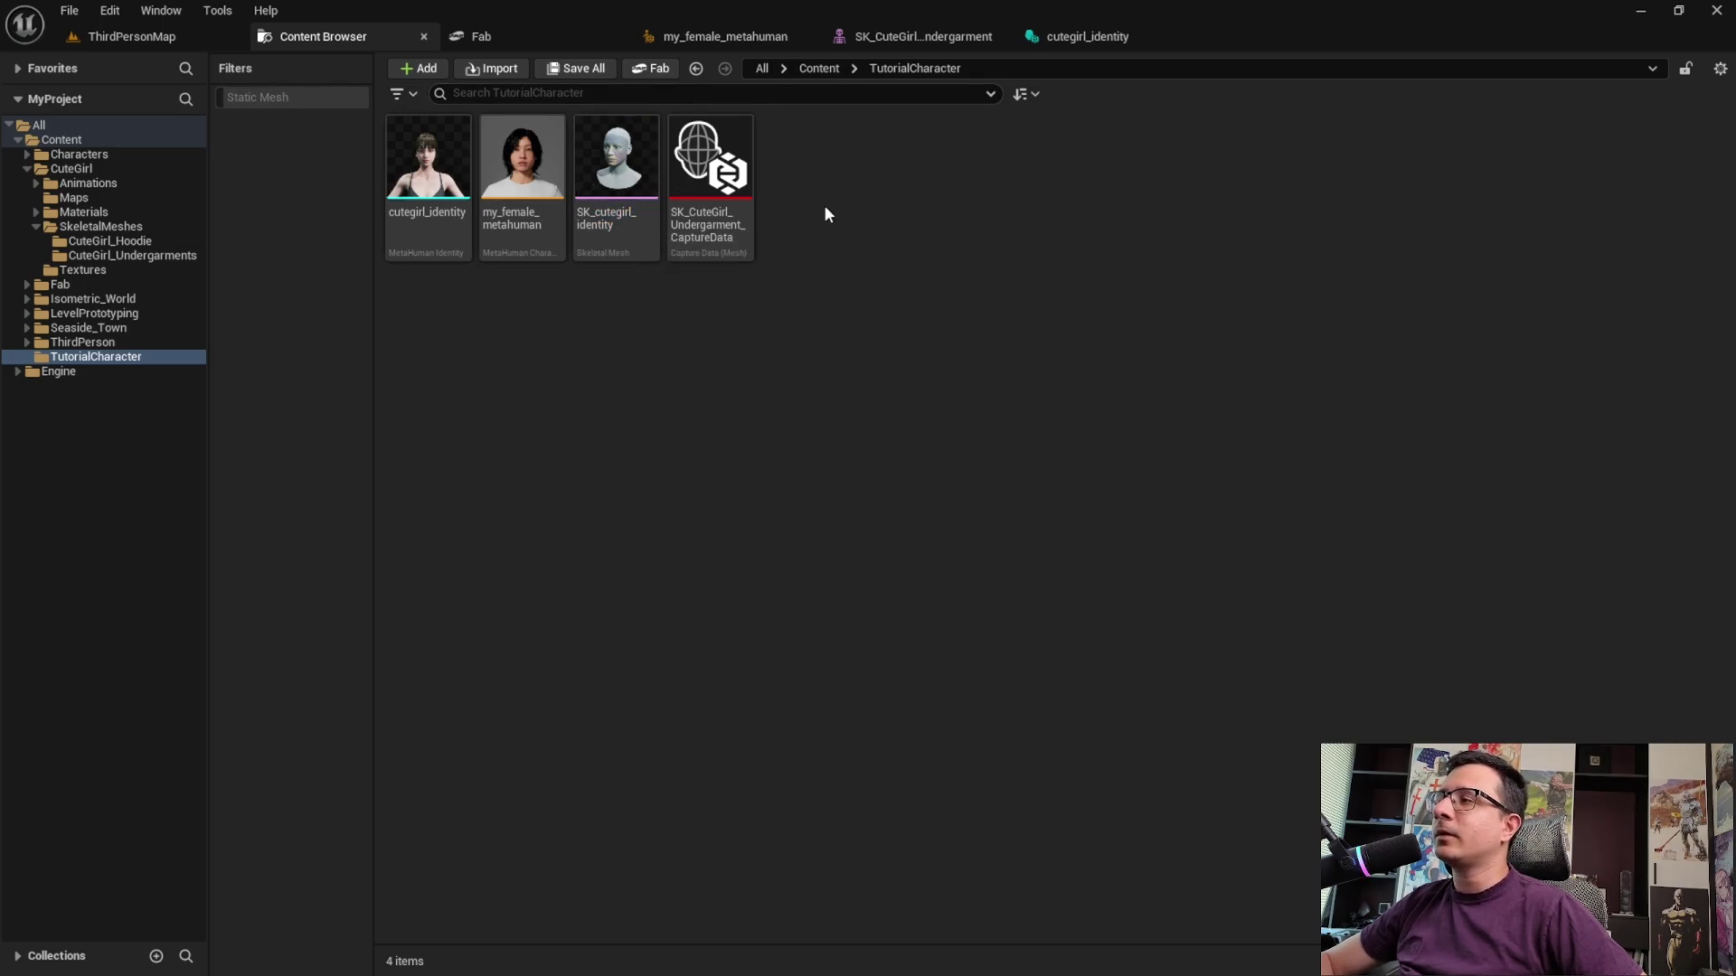
Close the SK_CuteGirl_Undergarment and cutegirl_identity editors to return to my_female_metahuman
{"action": "left_click", "coordinate": [881, 37]}
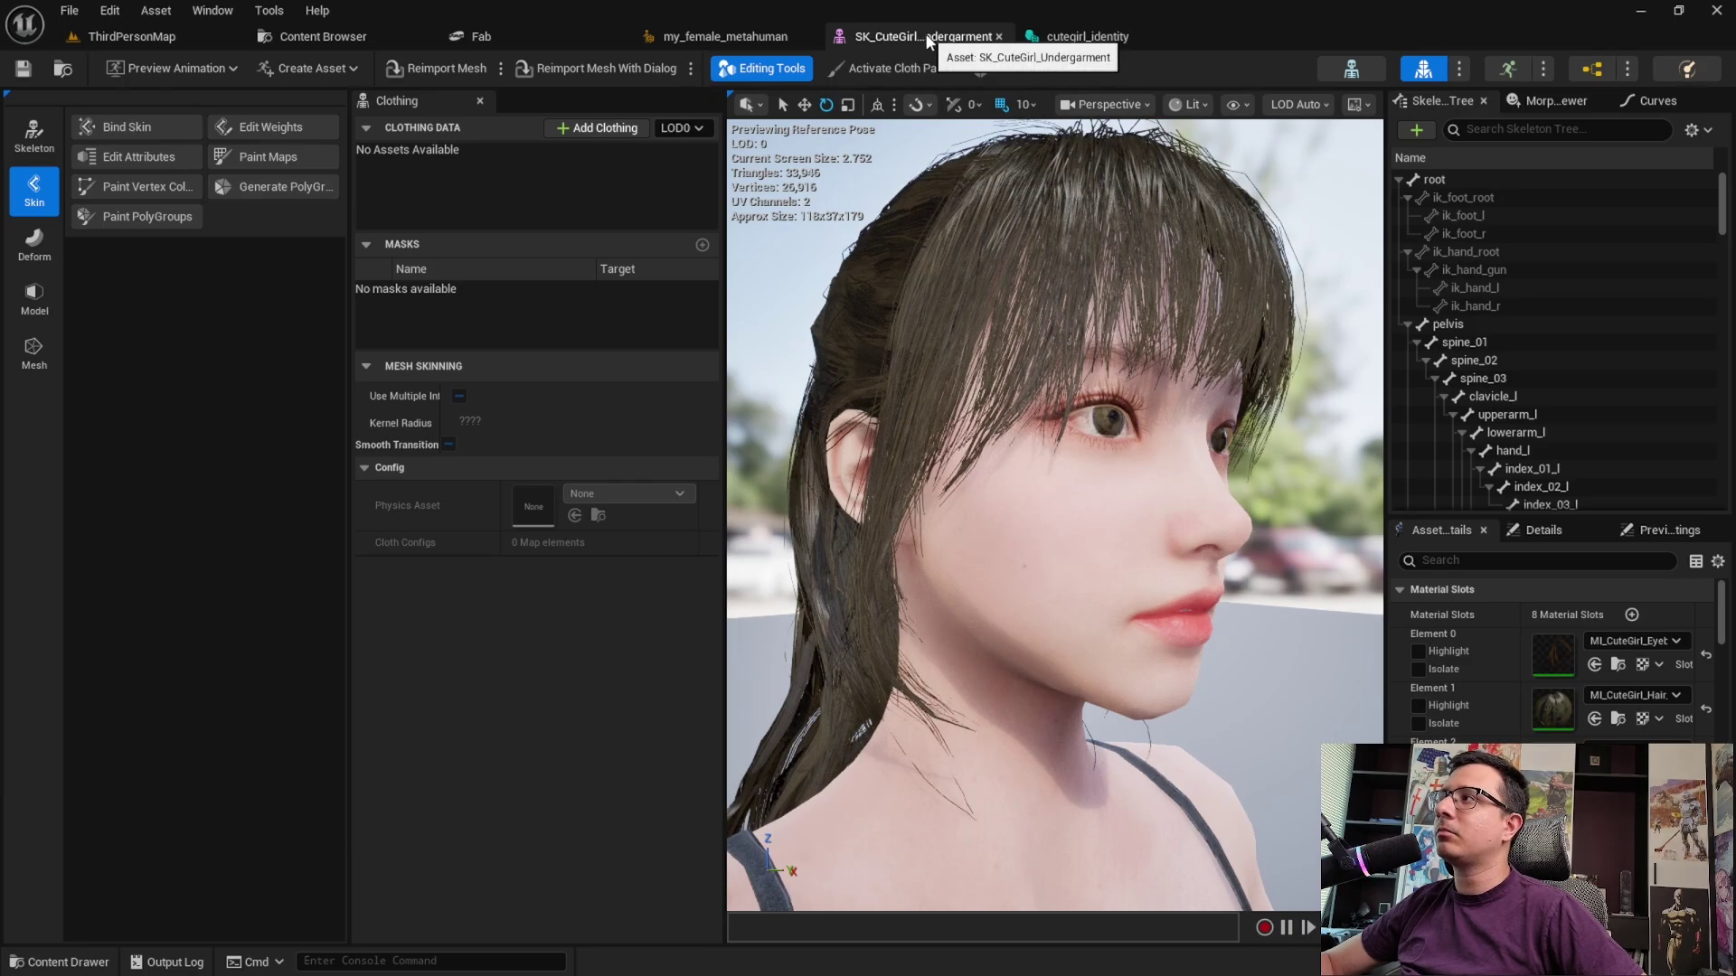
{"action": "middle_click", "coordinate": [925, 36]}
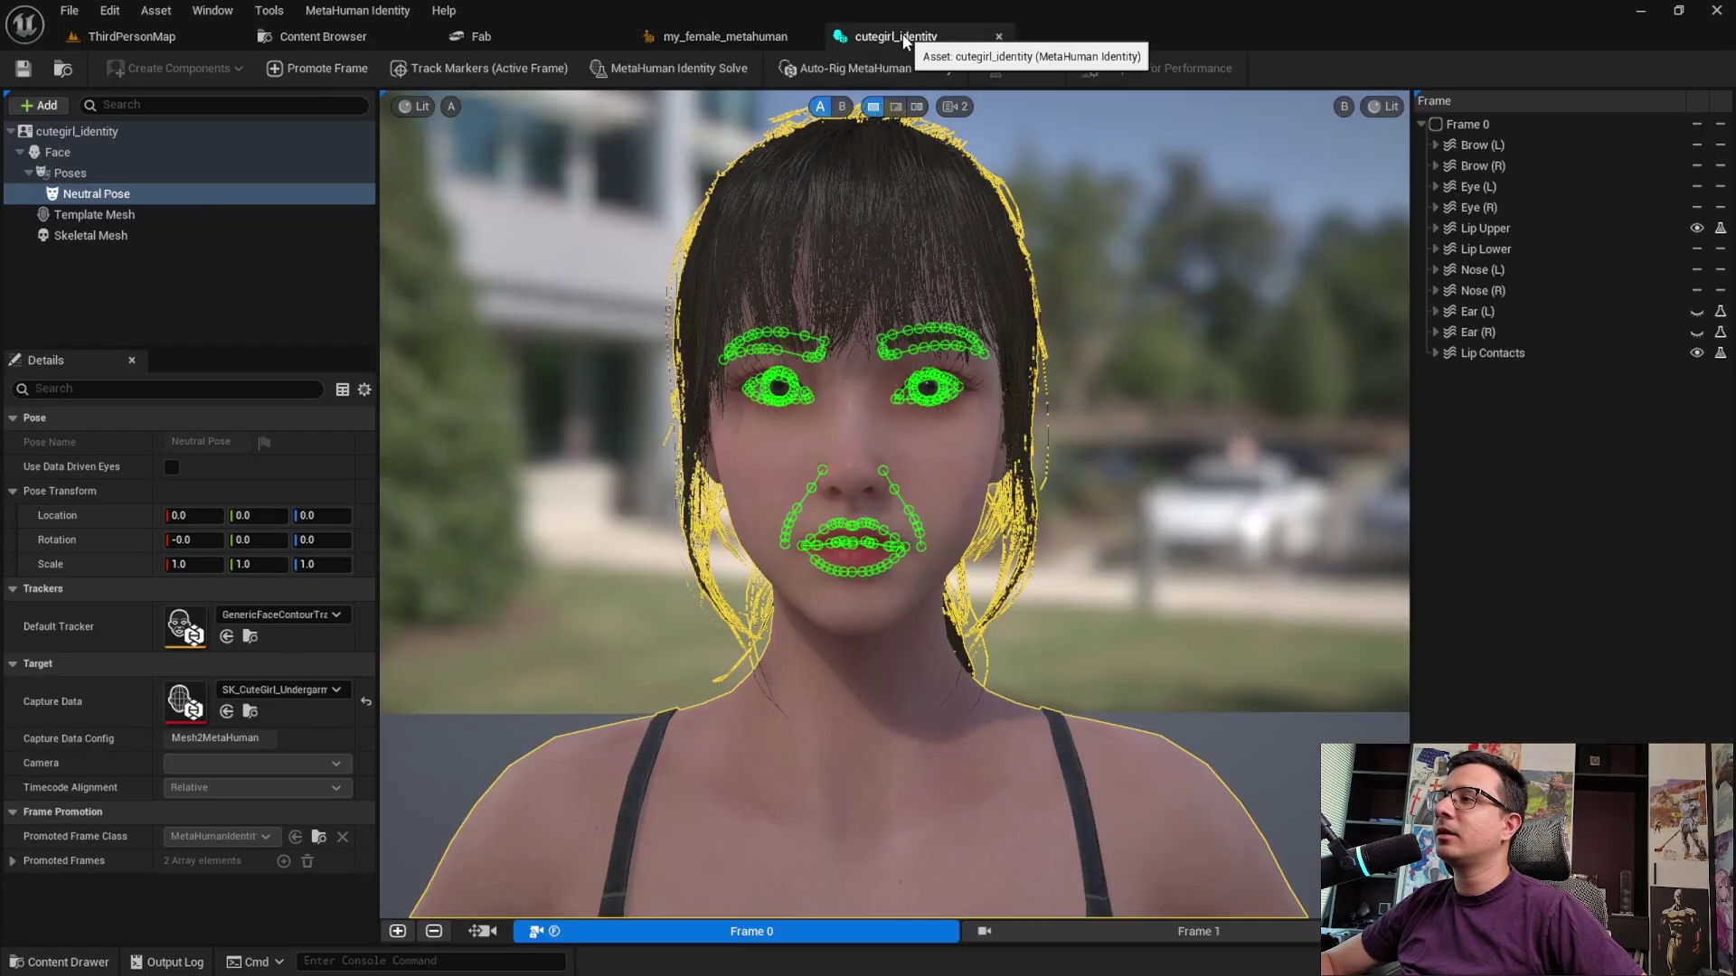
{"action": "middle_click", "coordinate": [902, 37]}
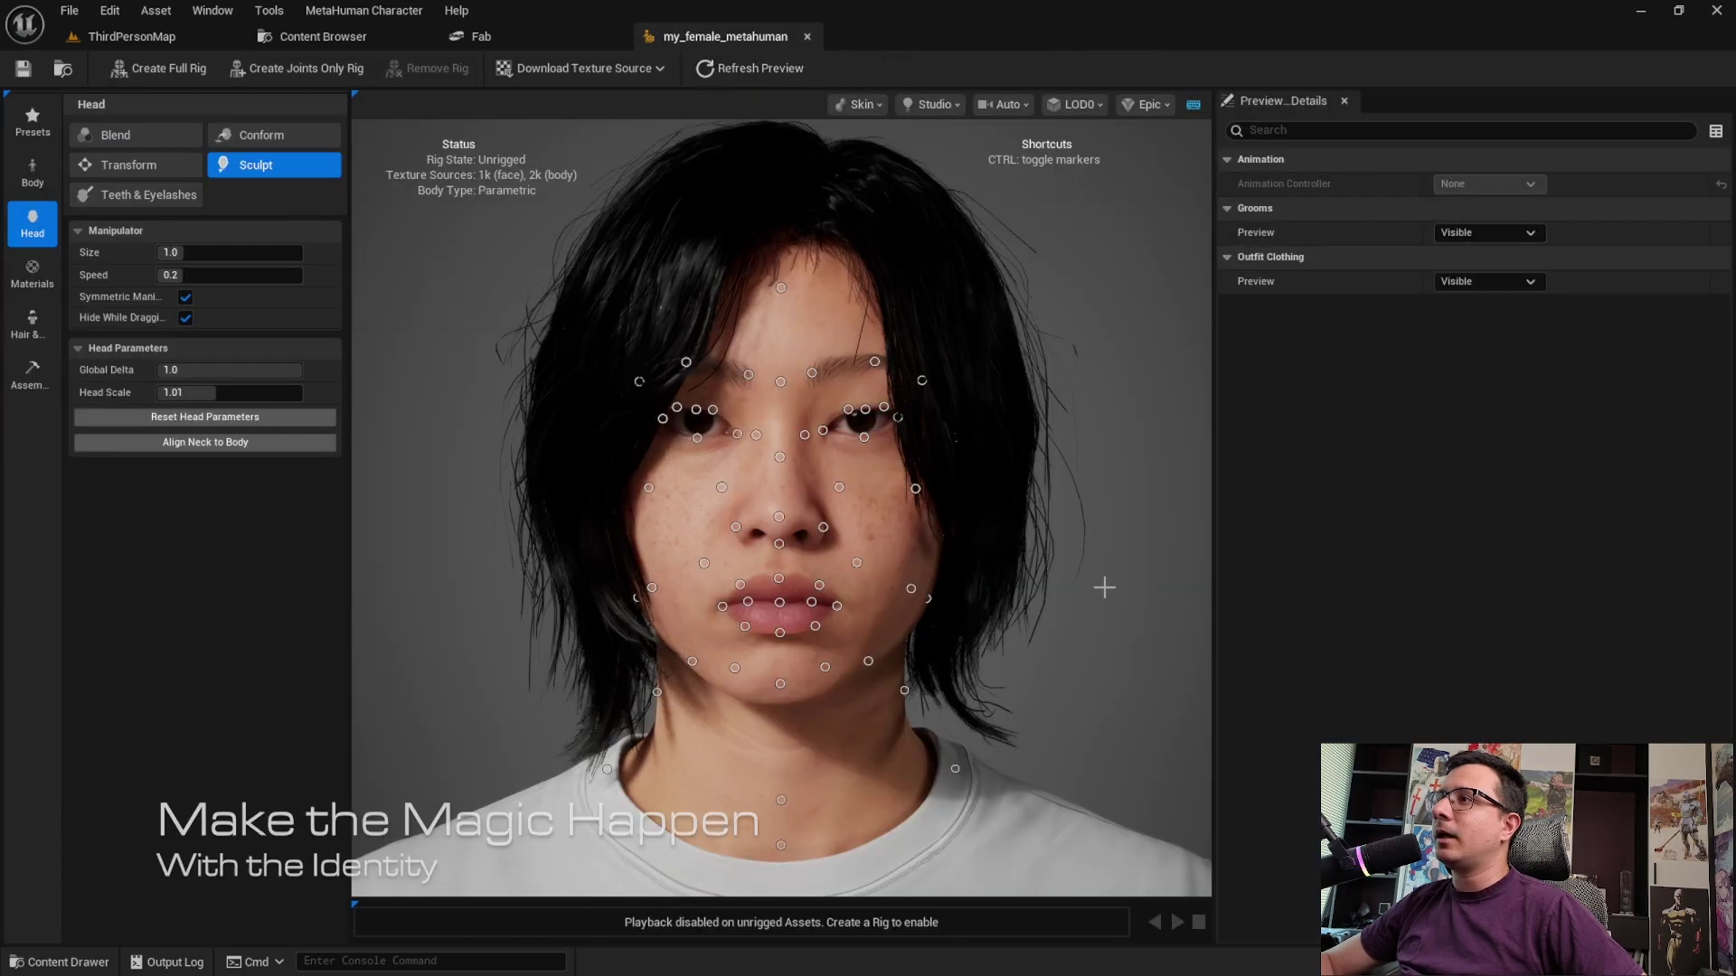
Conform the head of my_female_metahuman from the cutegirl_identity MetaHuman Identity, with eye meshes and teeth mesh used
{"action": "mouse_move", "coordinate": [1104, 588]}
{"action": "left_mouse_down"}
{"action": "mouse_move", "coordinate": [895, 592]}
{"action": "mouse_move", "coordinate": [1112, 601]}
{"action": "left_mouse_up"}
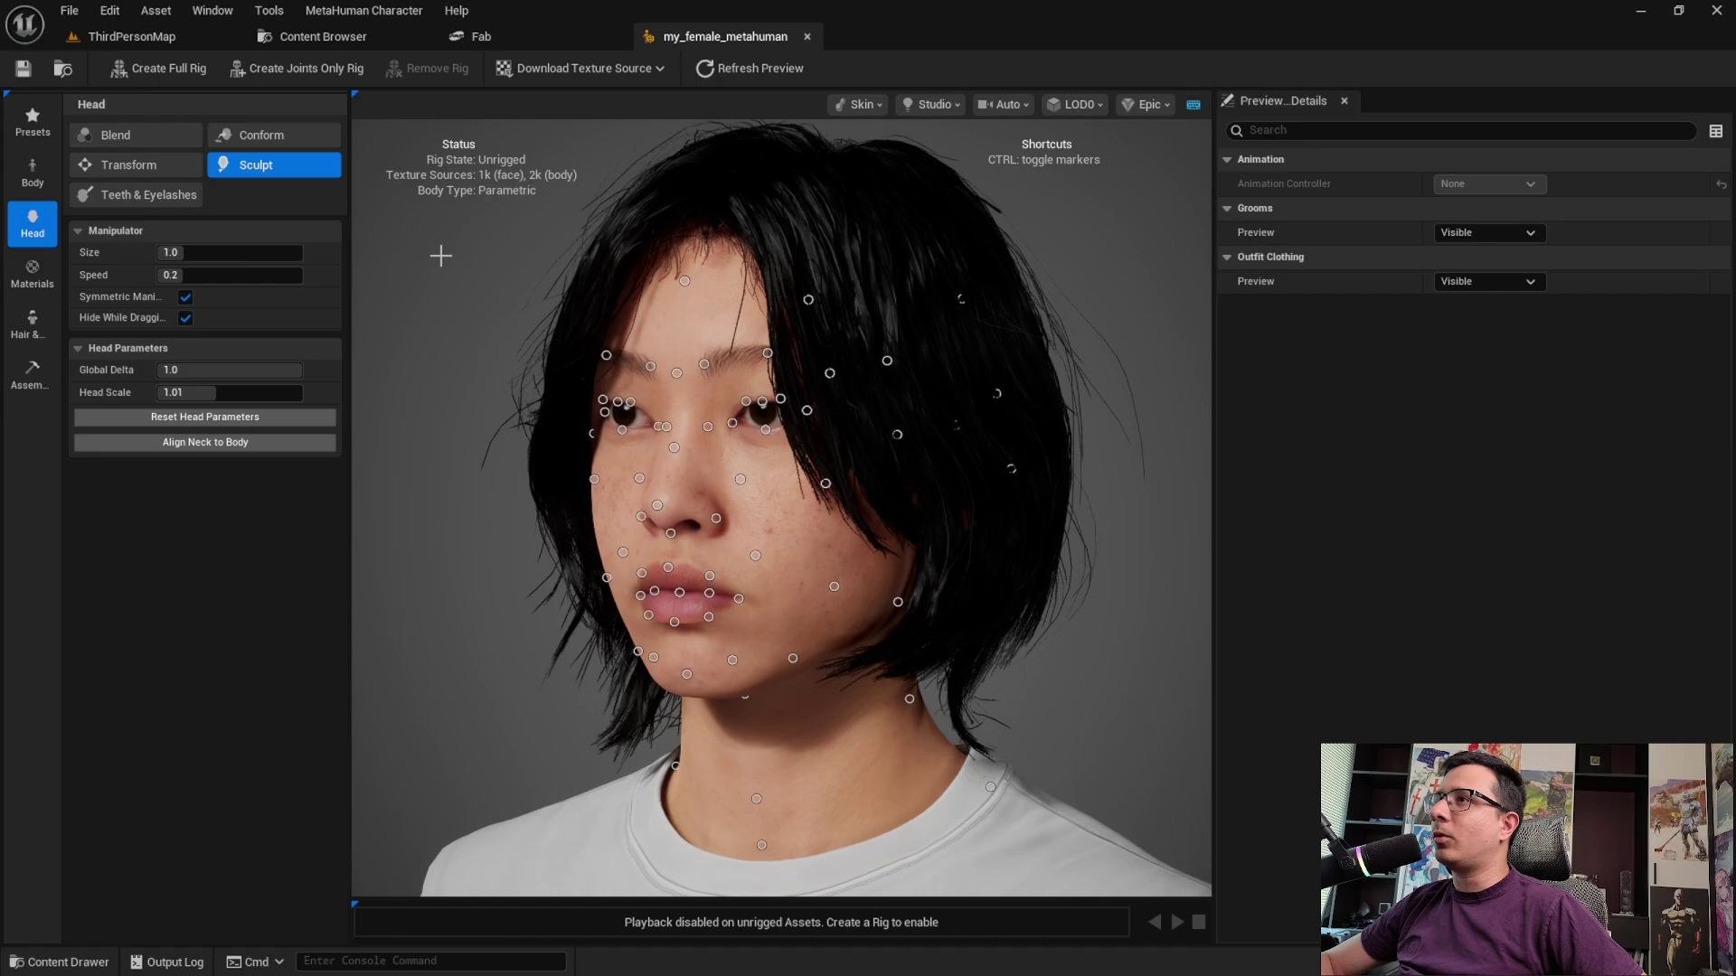
{"action": "left_click", "coordinate": [298, 137]}
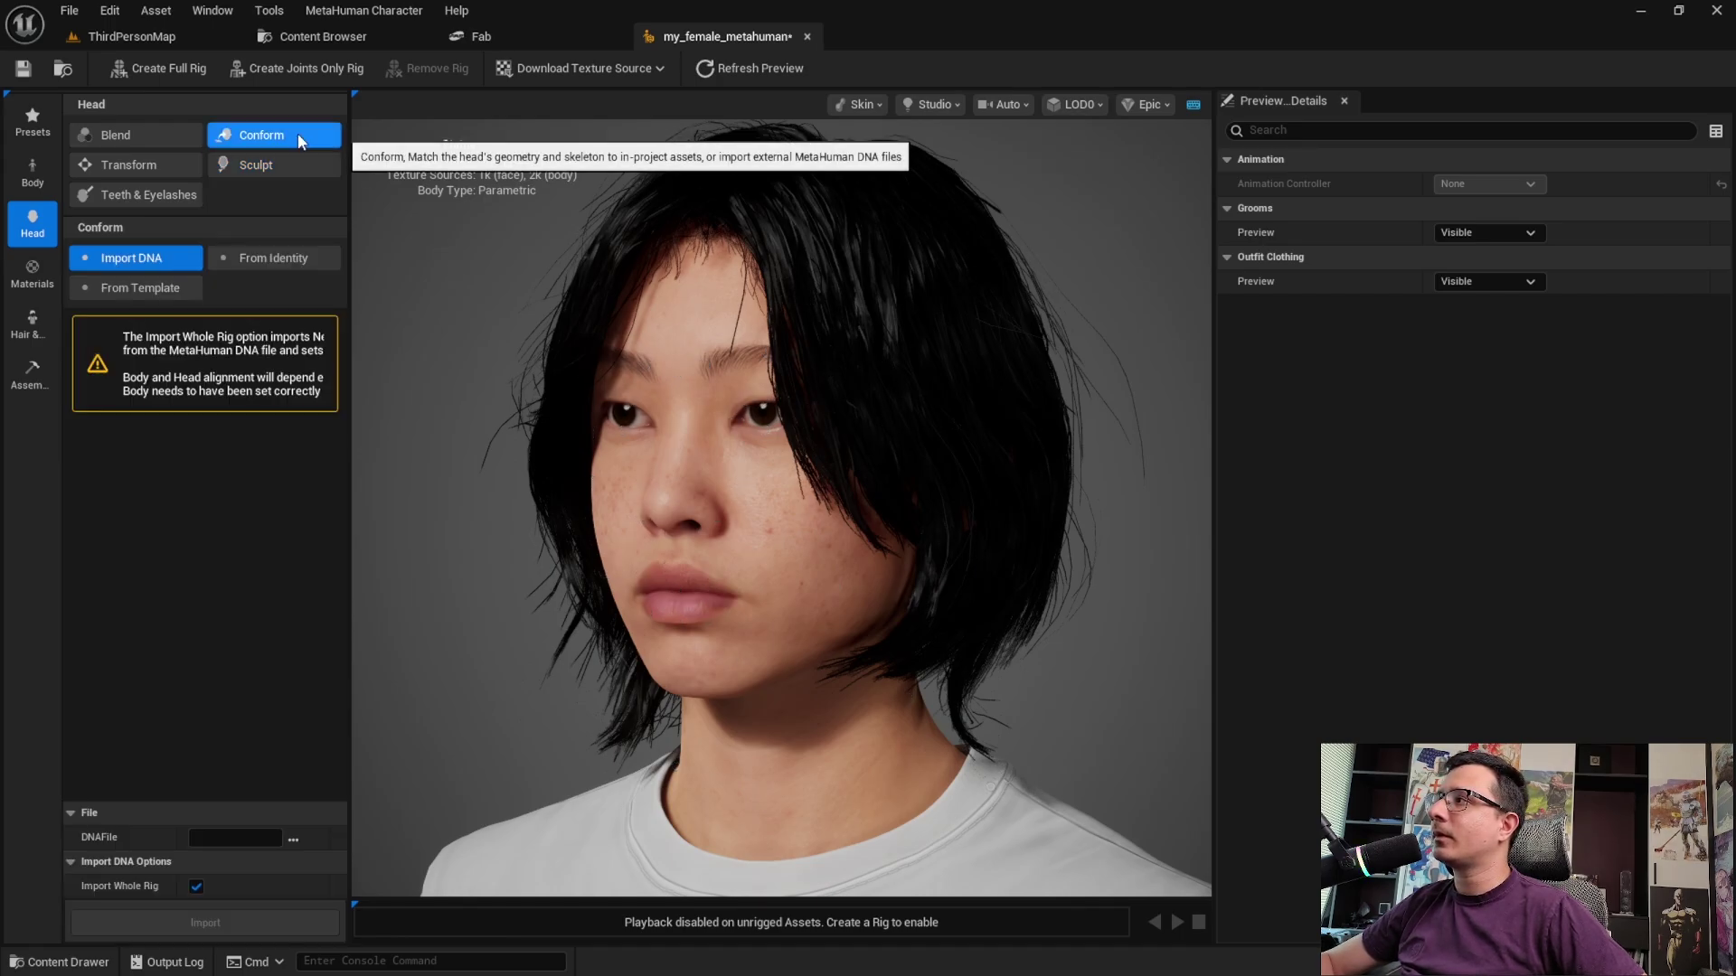
{"action": "left_click", "coordinate": [239, 260]}
{"action": "left_click", "coordinate": [304, 765]}
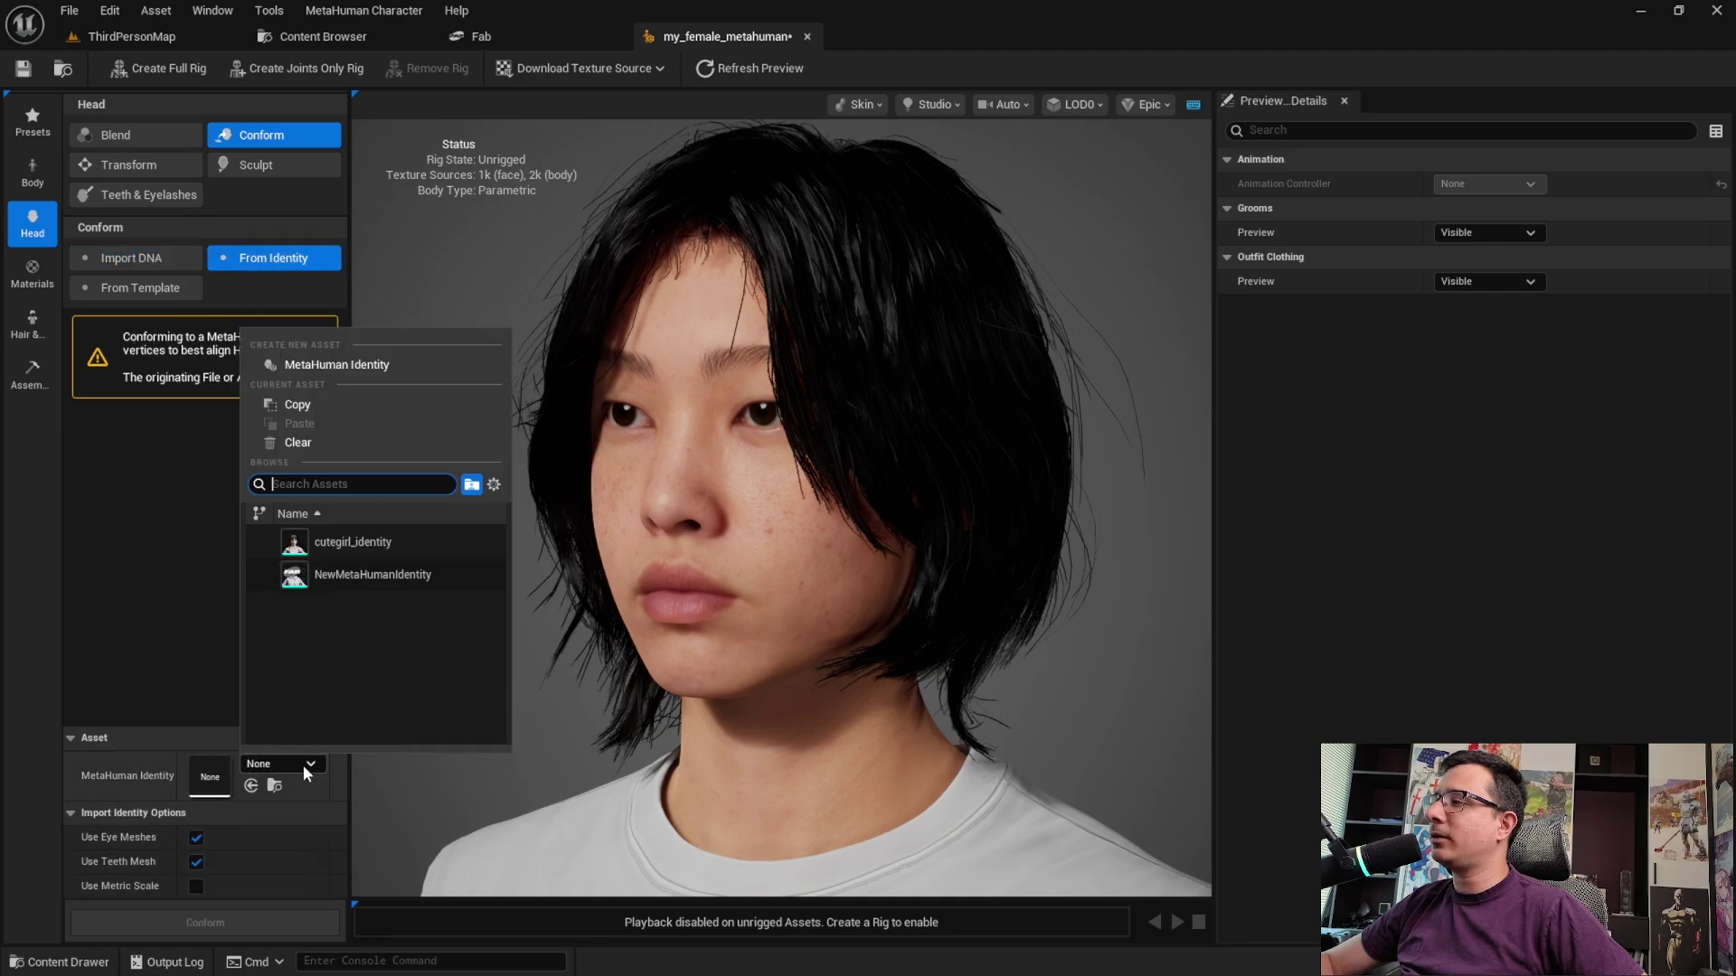
{"action": "left_click", "coordinate": [396, 541]}
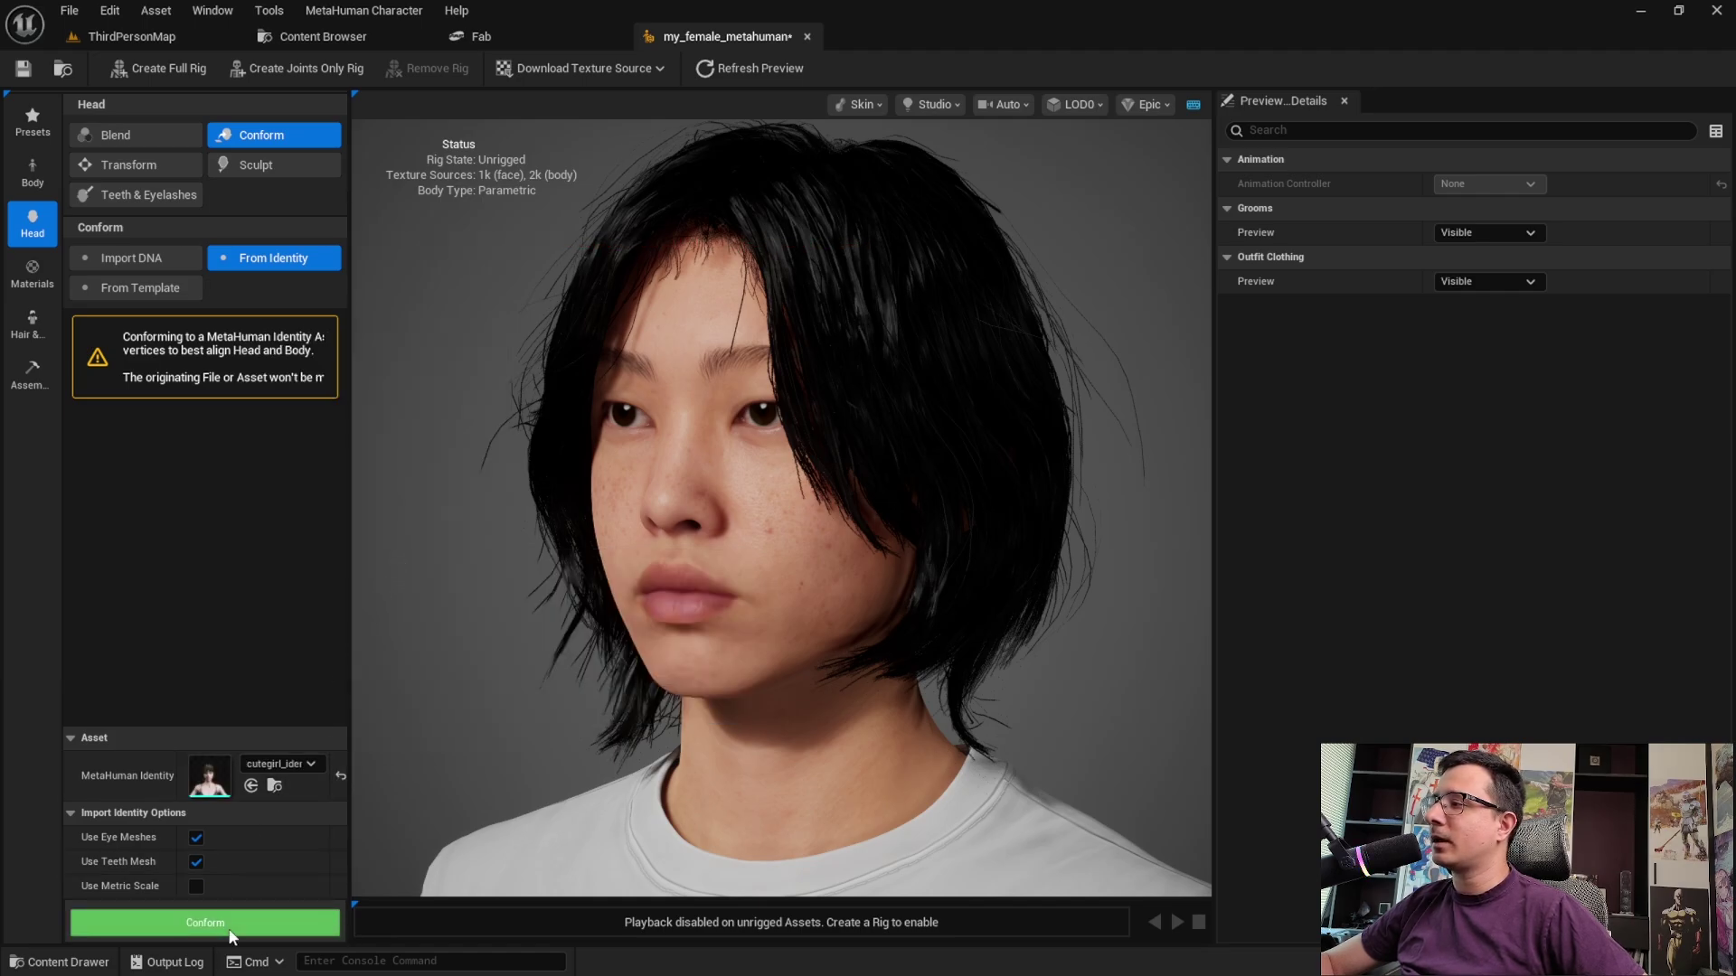
{"action": "left_click", "coordinate": [242, 932]}
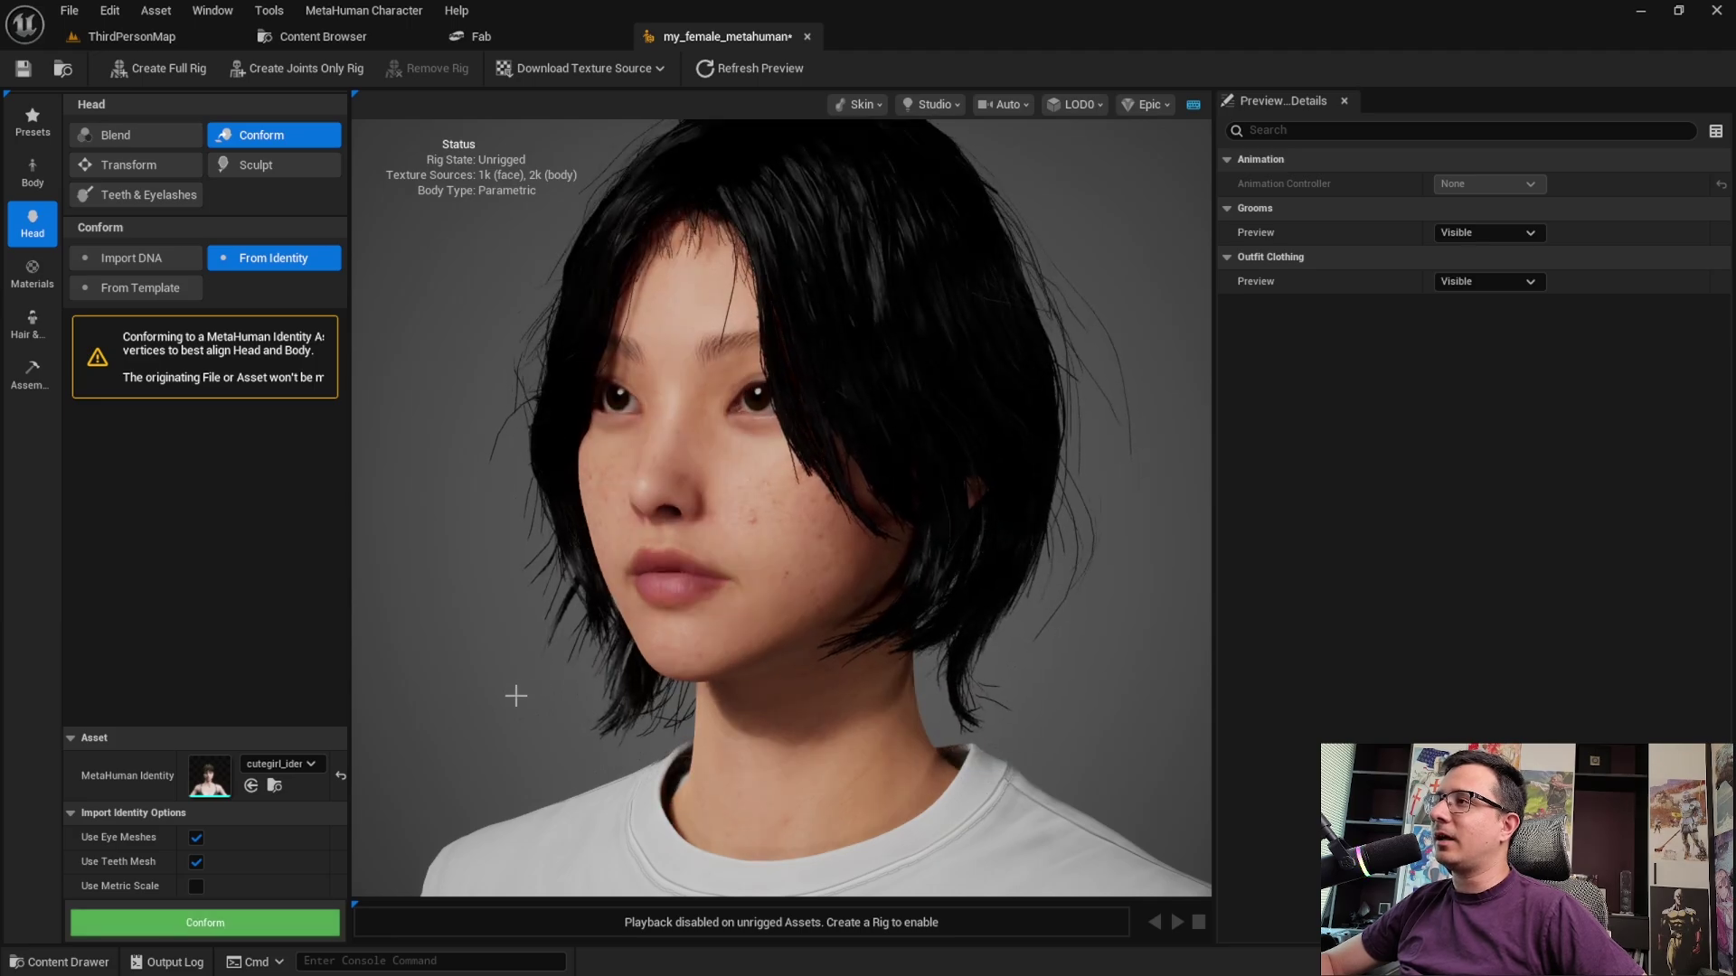
{"action": "left_click_drag", "start_coordinate": [781, 506], "coordinate": [741, 506]}
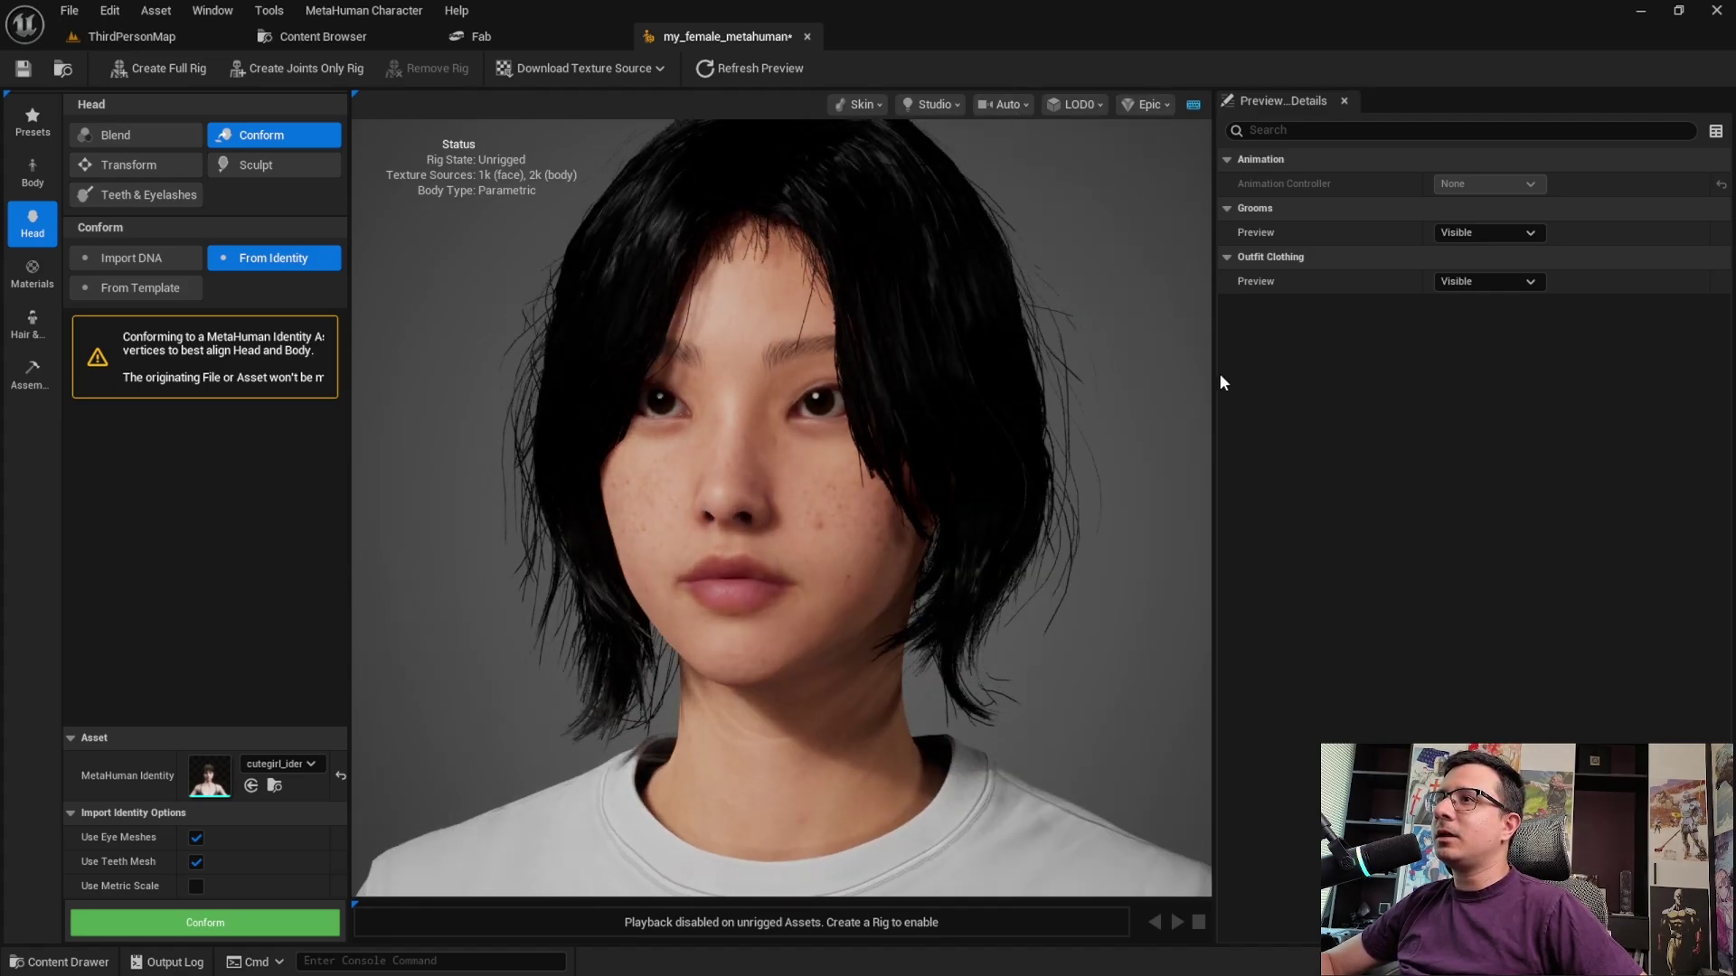
Widen the character viewport and compare the conformed face with the cutegirl_identity asset in the Content Browser
{"action": "left_click_drag", "start_coordinate": [1215, 378], "coordinate": [1316, 398]}
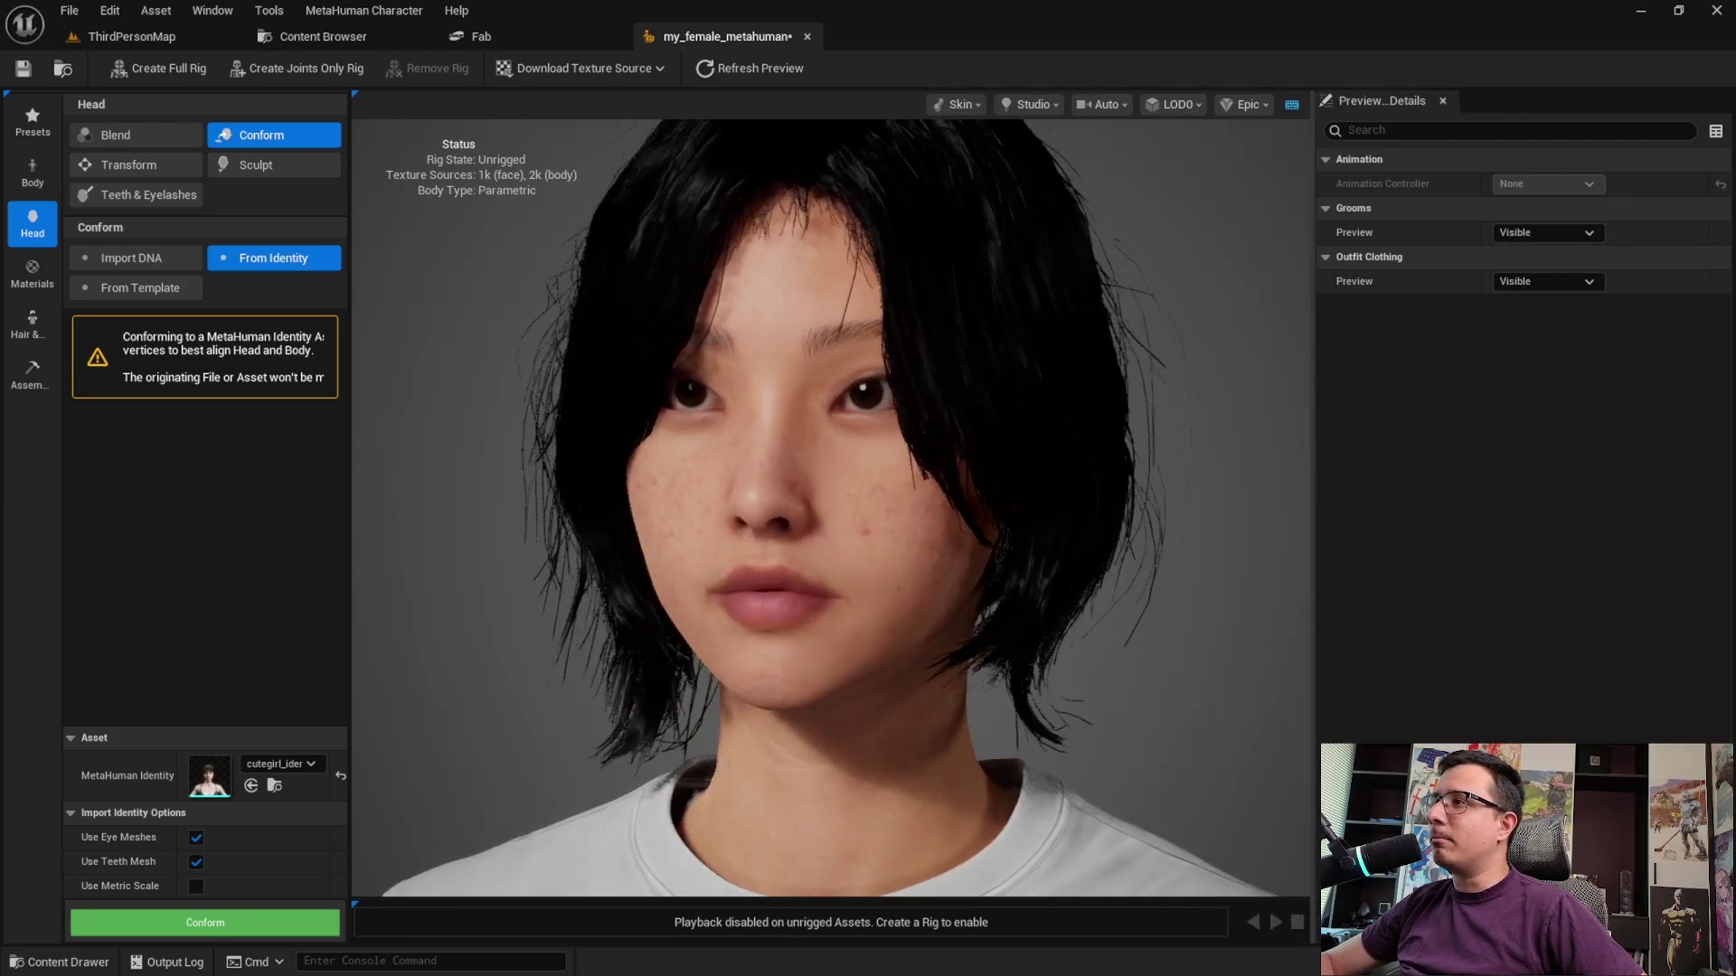
{"action": "left_click", "coordinate": [287, 38]}
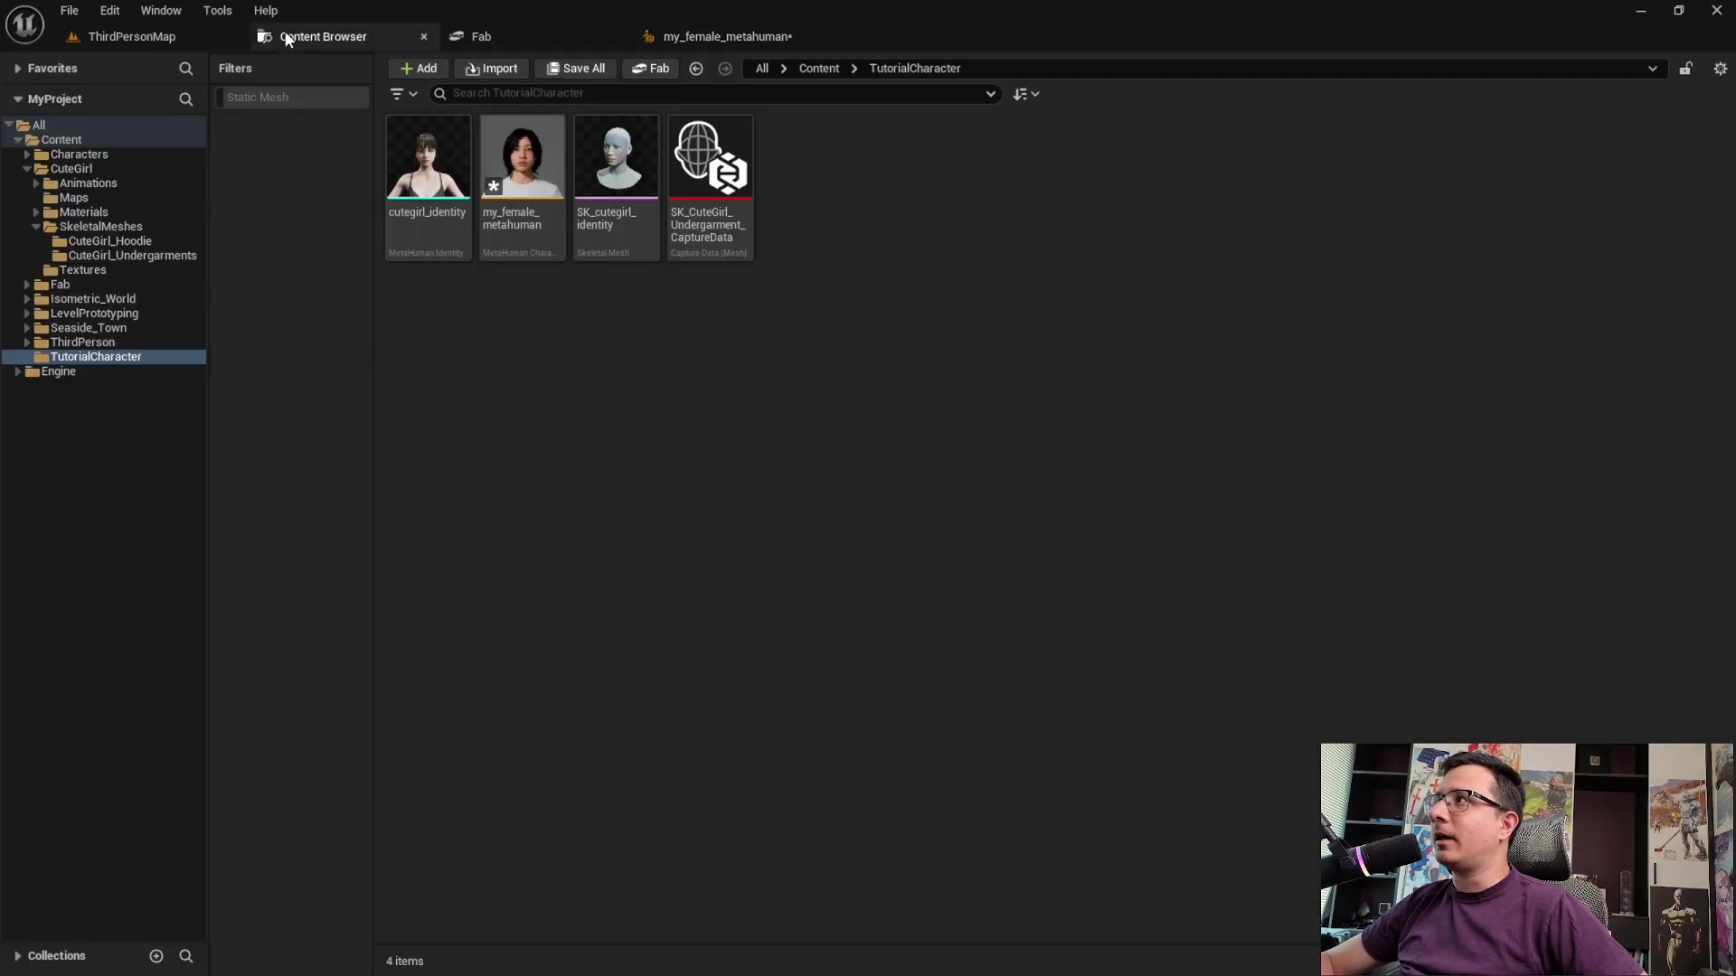
{"action": "mouse_move", "coordinate": [443, 181]}
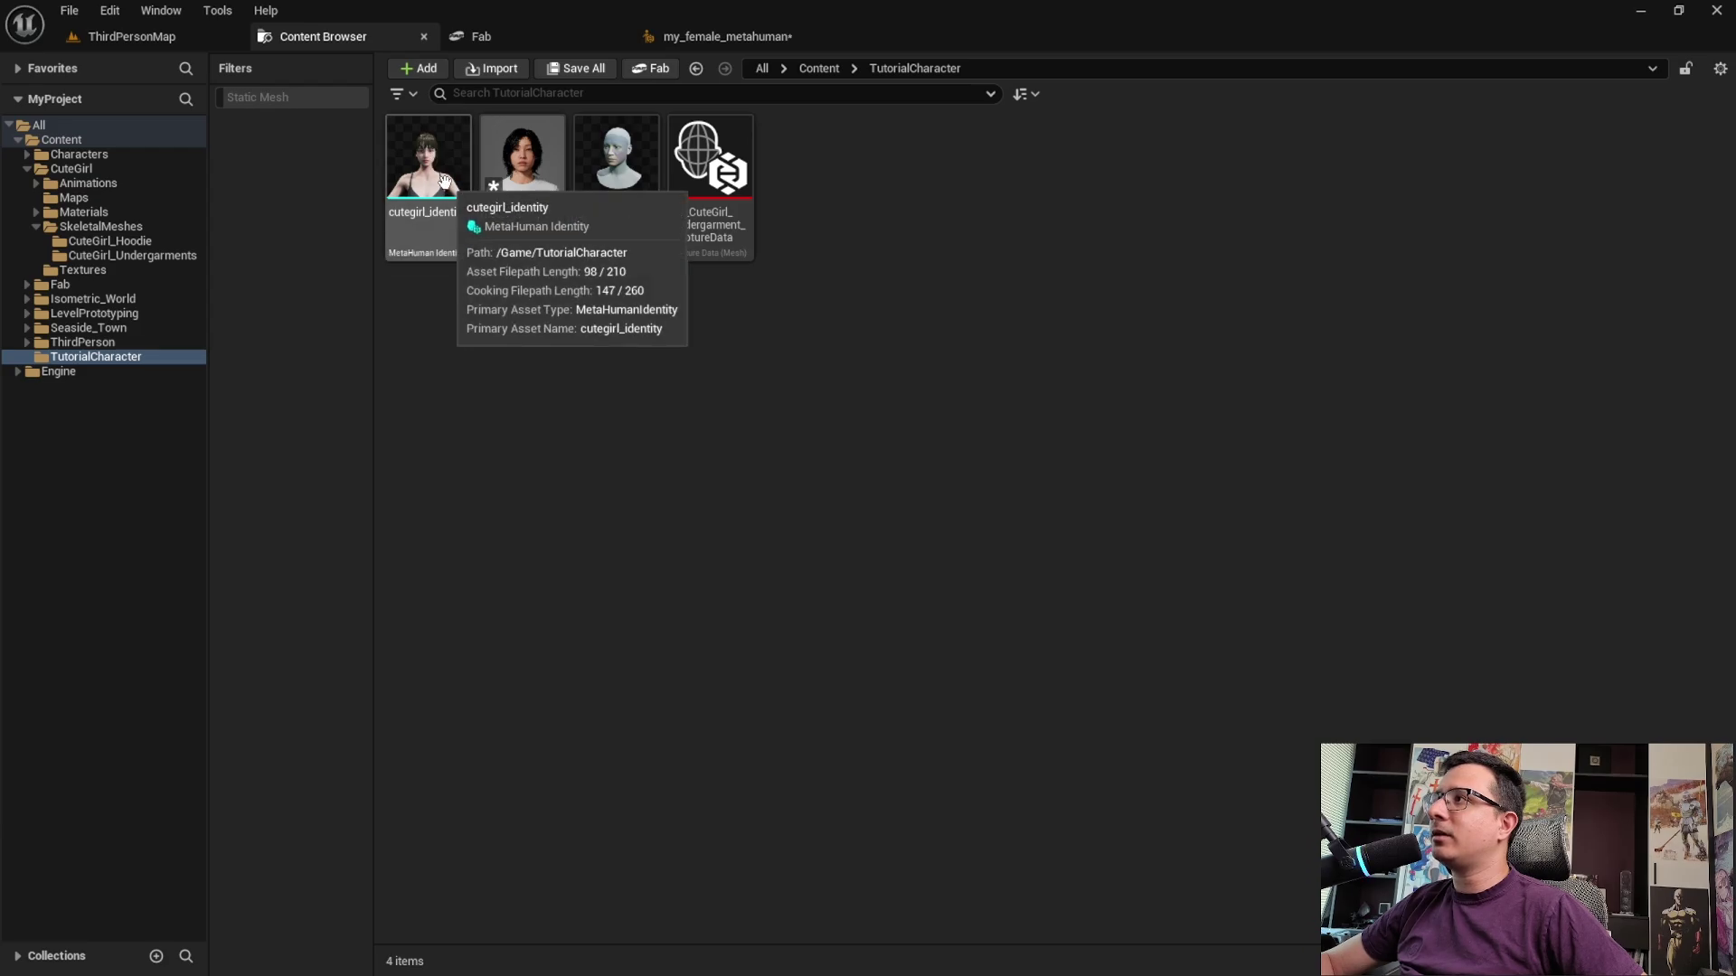
{"action": "left_click", "coordinate": [736, 38]}
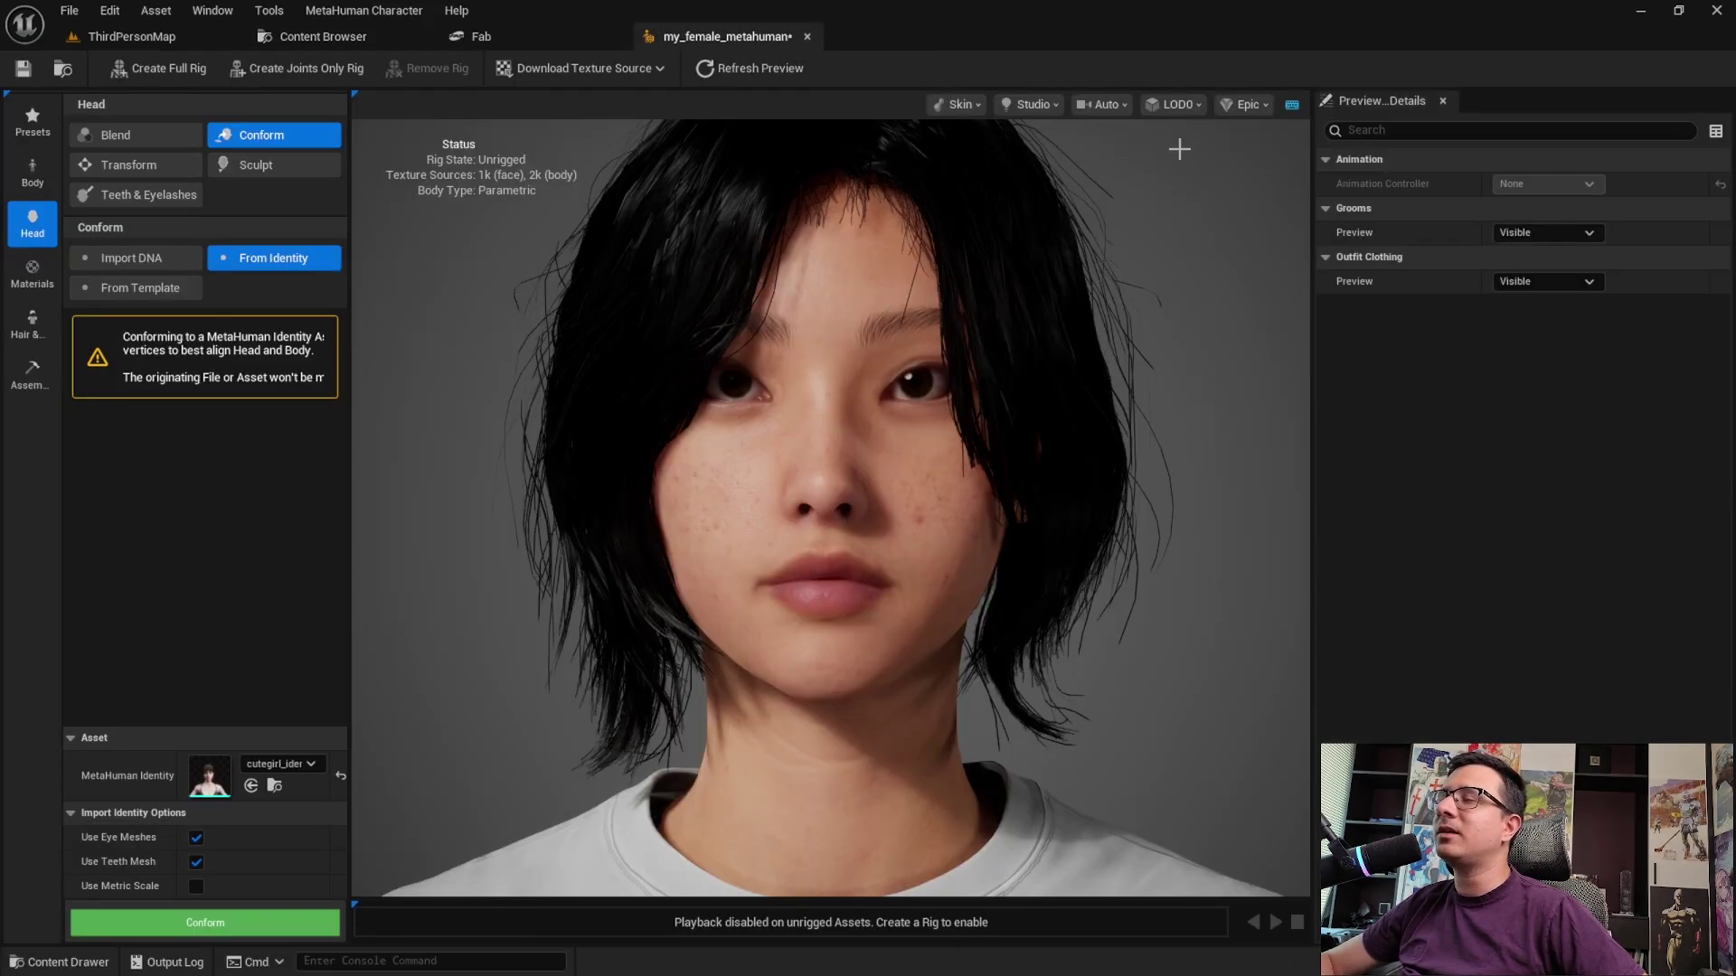
Try the Fireside and Moonlight lighting presets on the character preview and settle on the Split preset
{"action": "left_click", "coordinate": [1113, 109]}
{"action": "left_click", "coordinate": [1044, 109]}
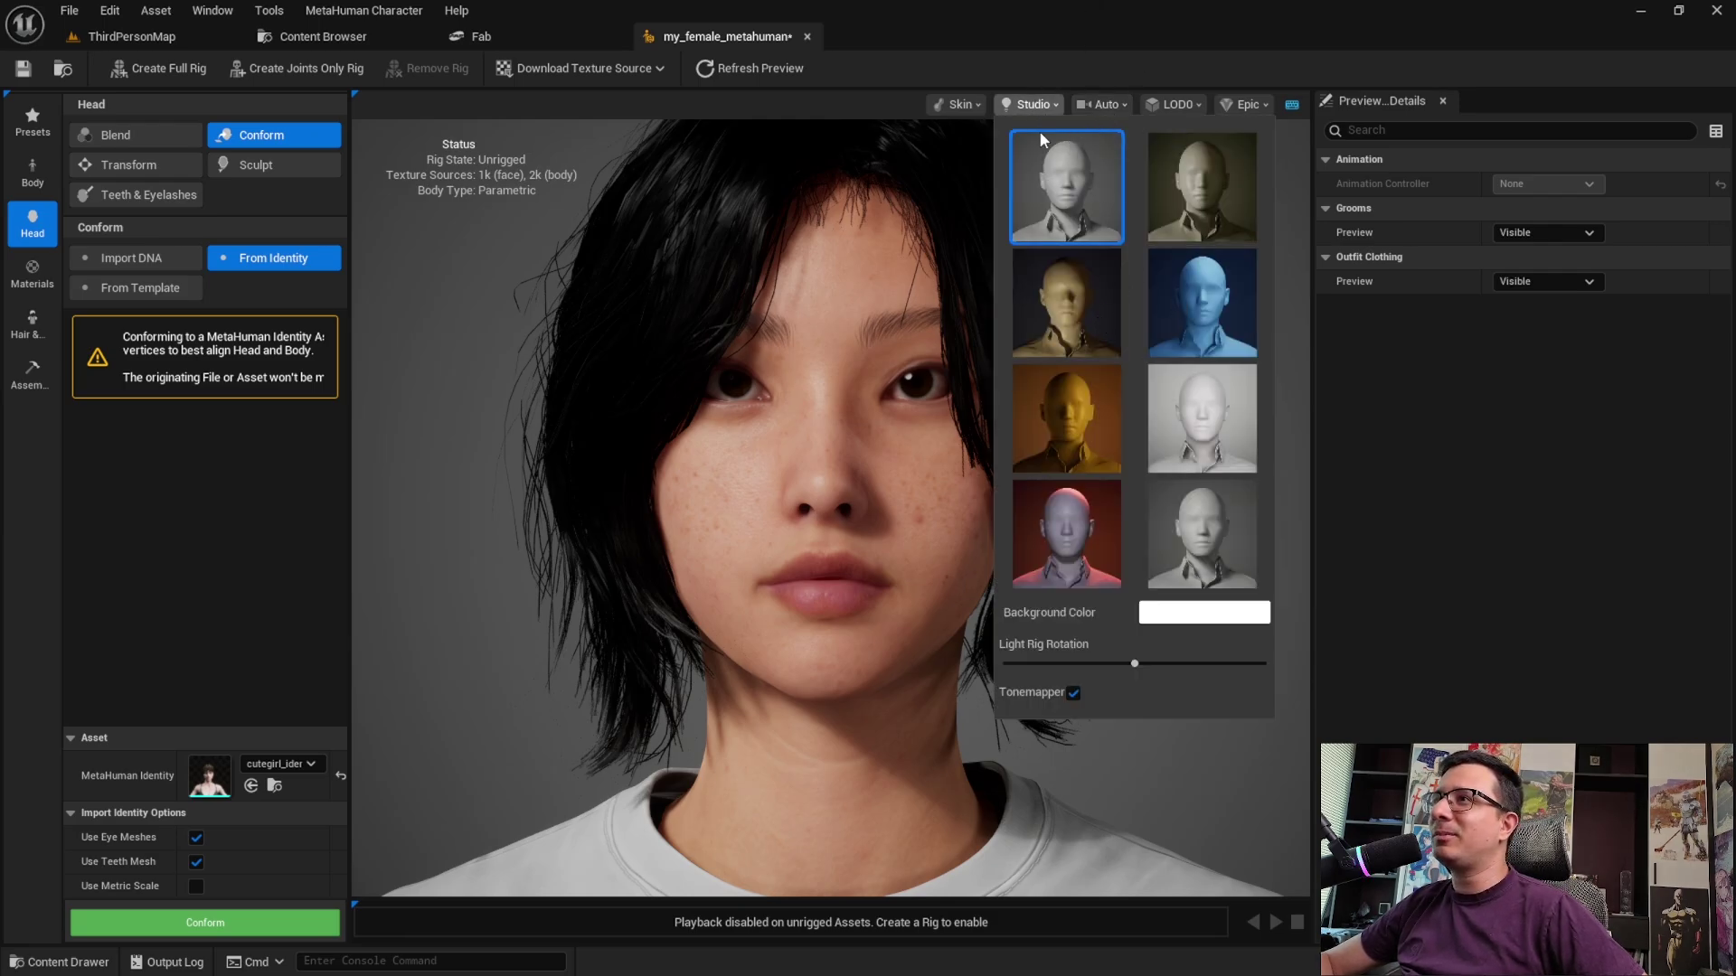
{"action": "left_click", "coordinate": [1082, 330]}
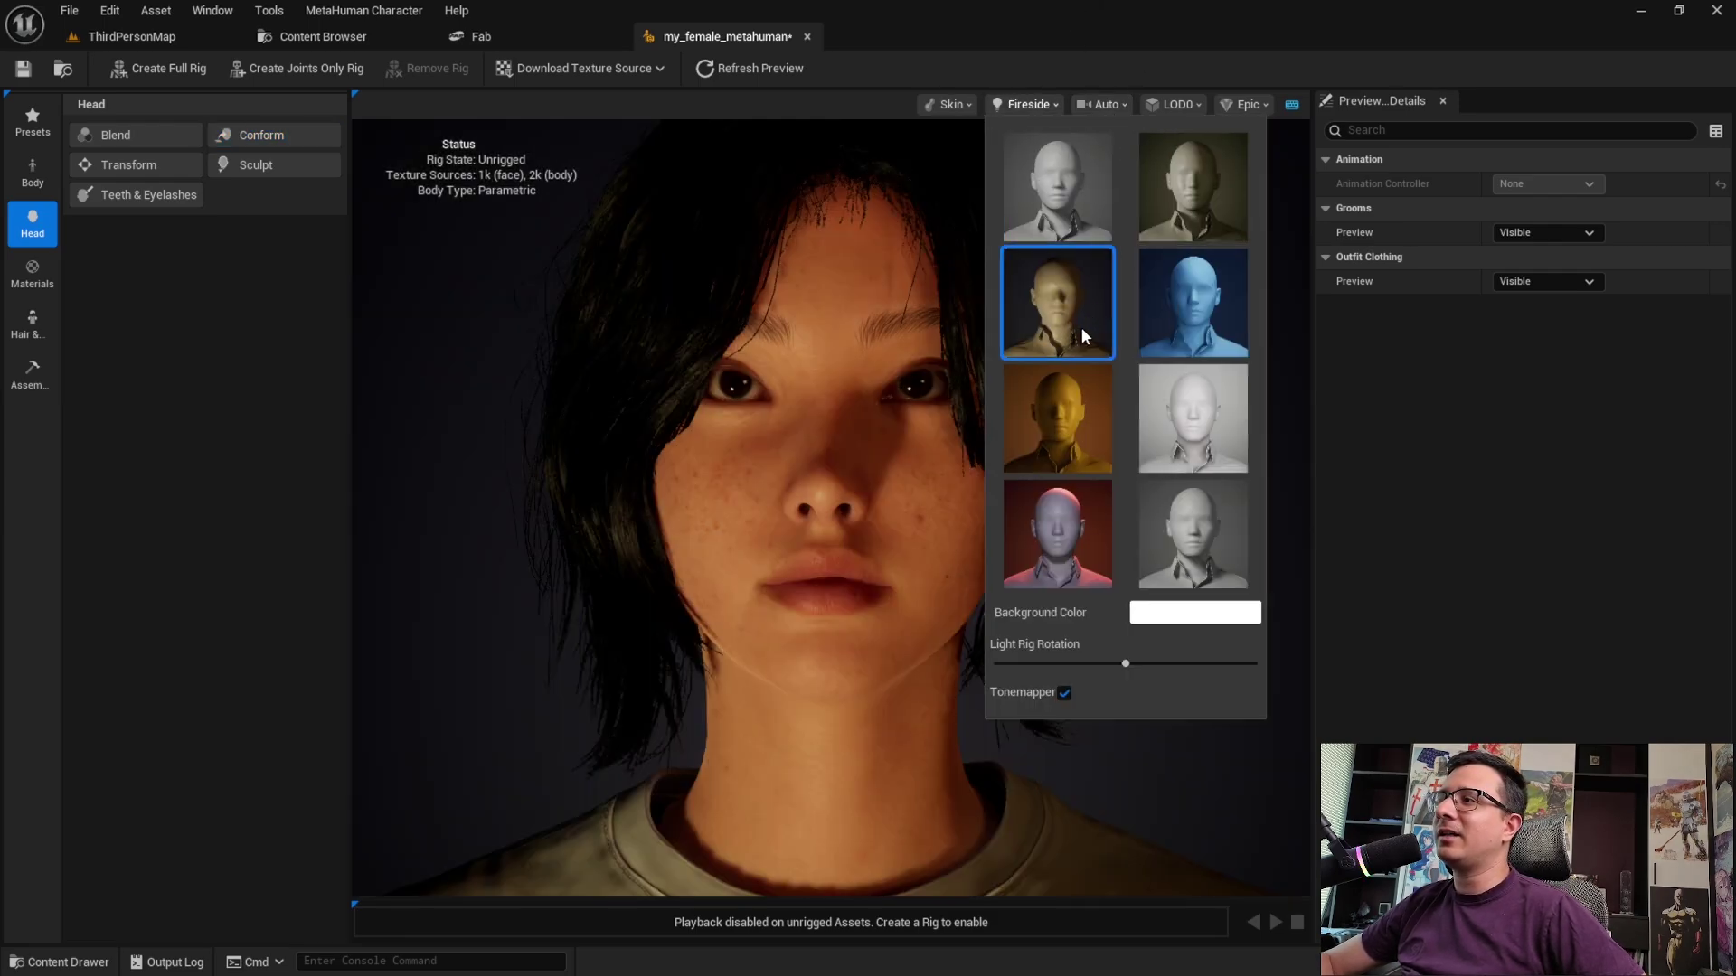
{"action": "left_click", "coordinate": [1076, 436]}
{"action": "left_click", "coordinate": [1186, 343]}
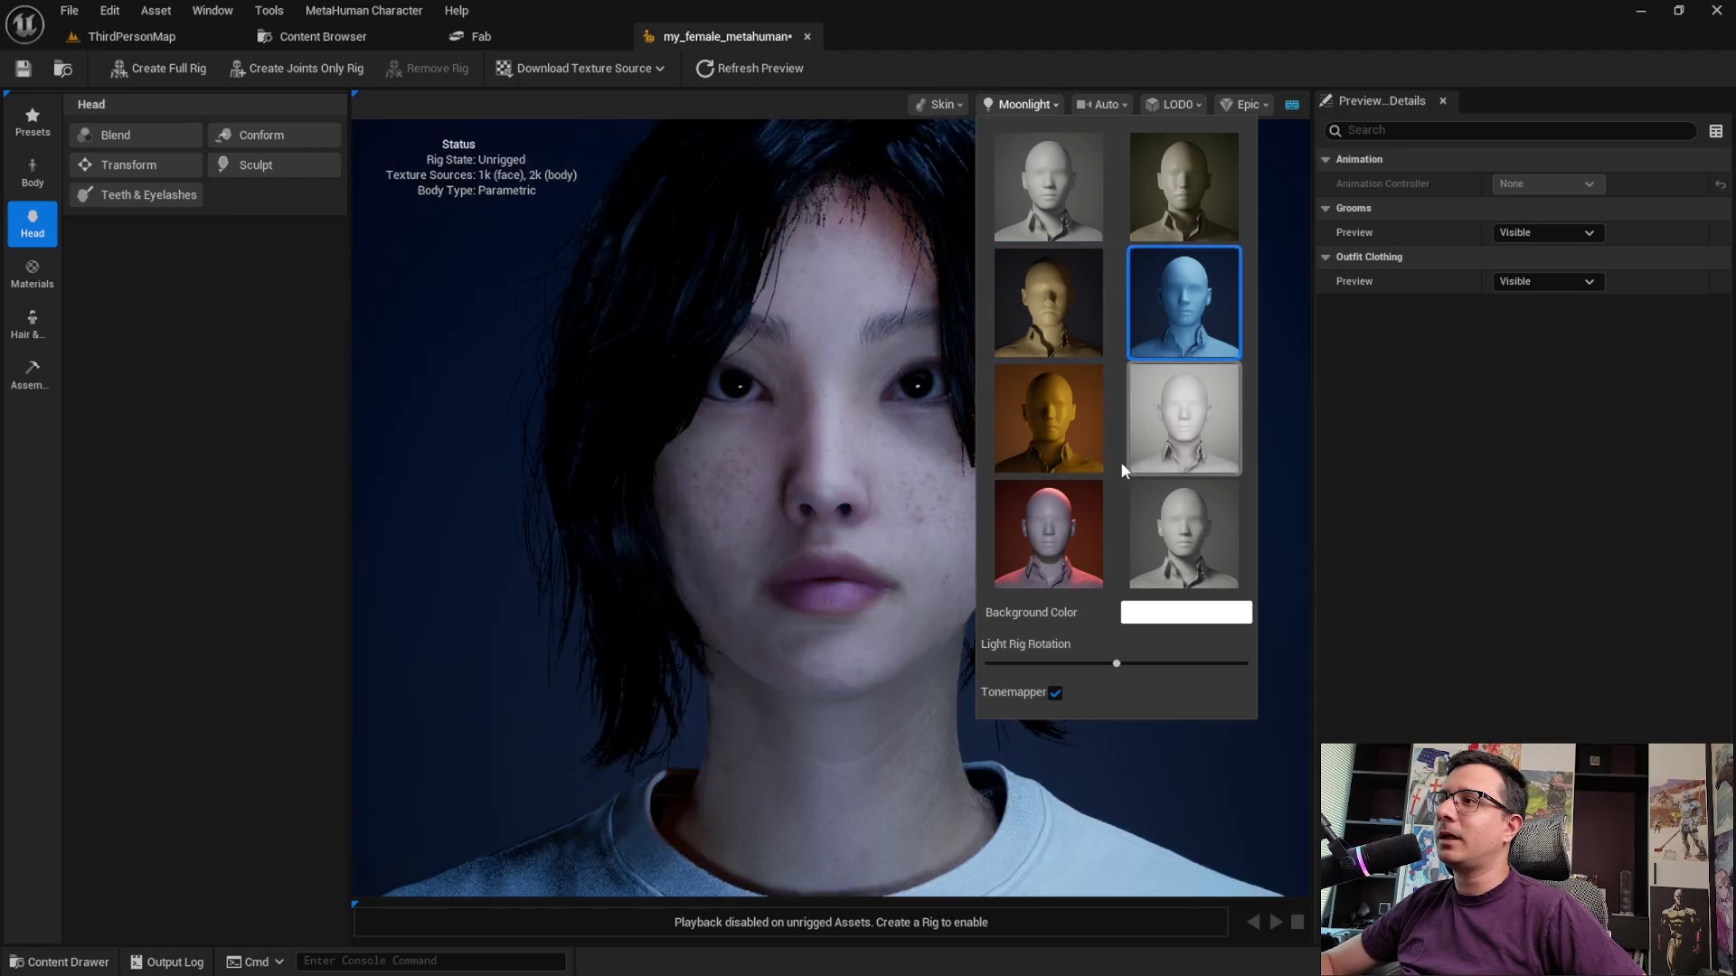
{"action": "left_click", "coordinate": [1077, 518]}
{"action": "left_click", "coordinate": [1204, 199]}
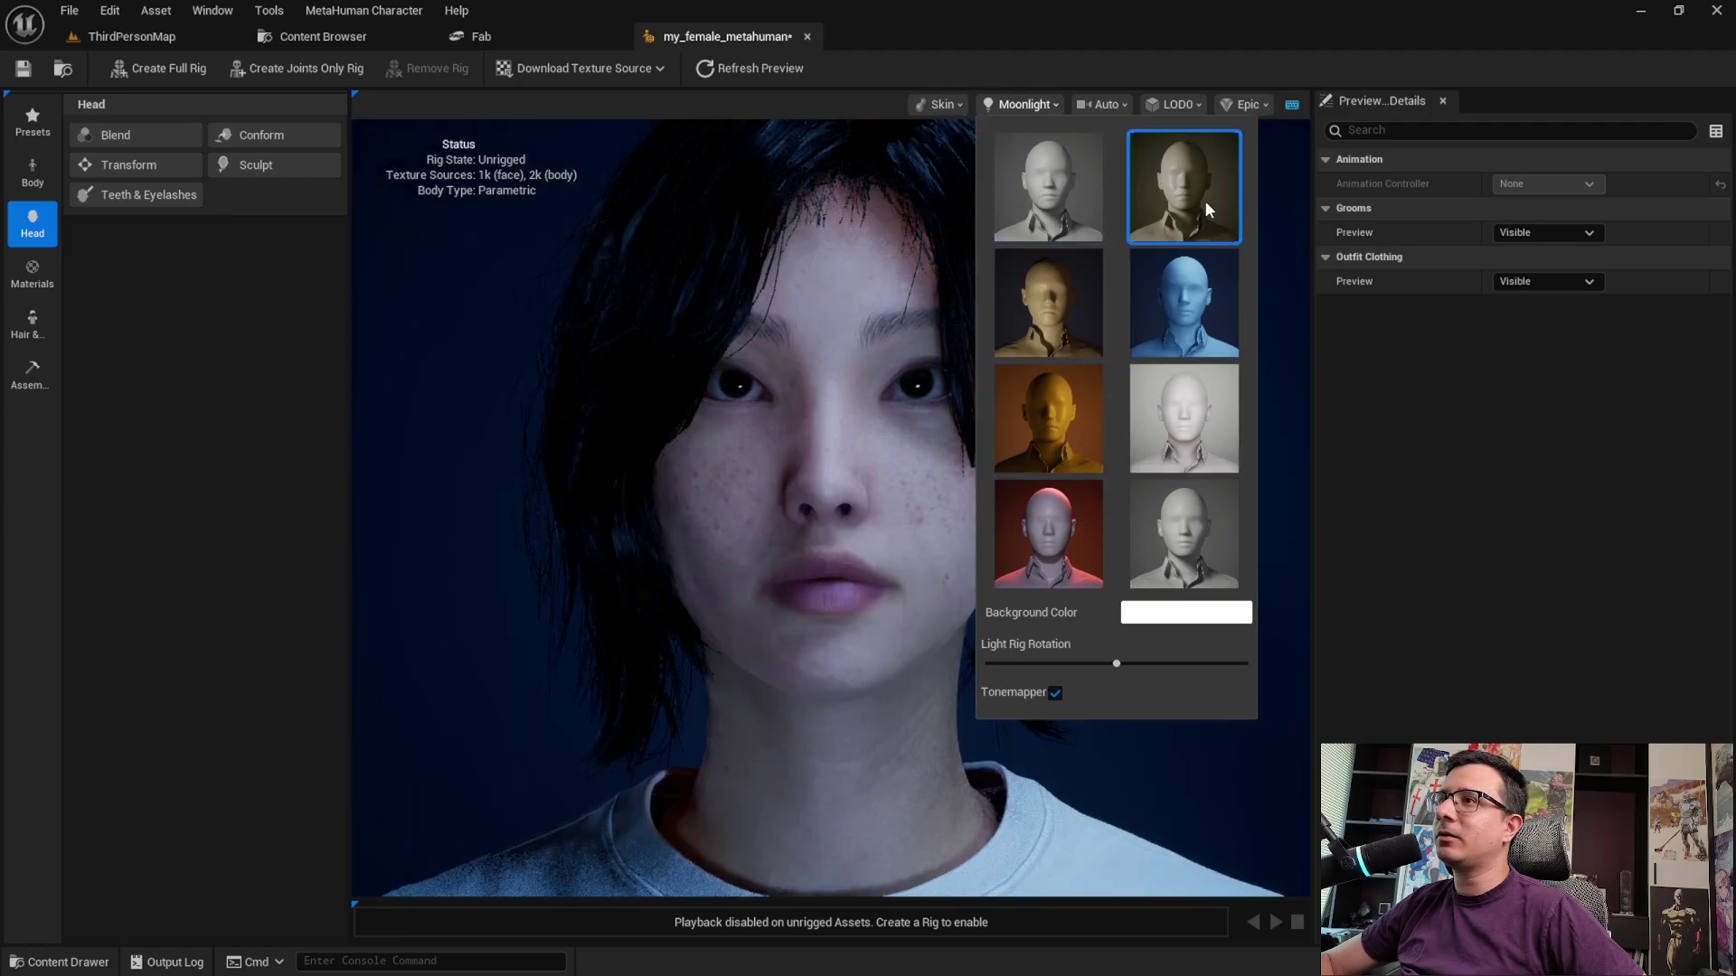
{"action": "left_click", "coordinate": [612, 604]}
{"action": "left_click_drag", "start_coordinate": [1126, 648], "coordinate": [1278, 565]}
{"action": "left_click_drag", "start_coordinate": [1158, 245], "coordinate": [1175, 245]}
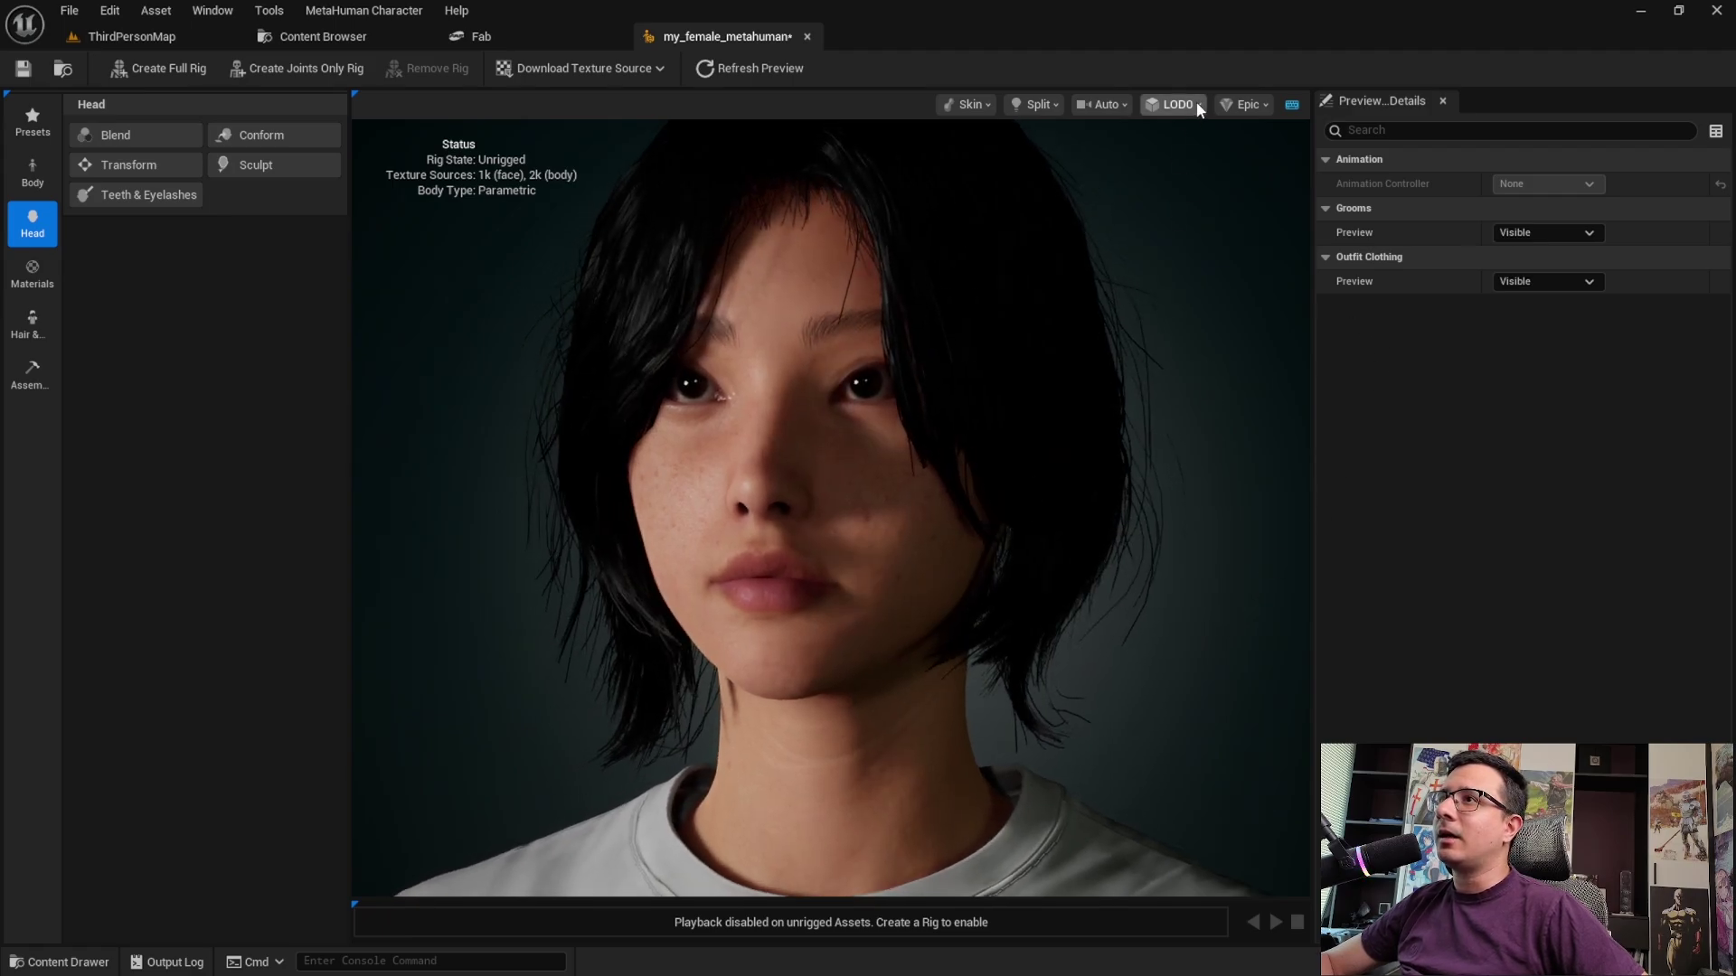
Turn off Always Use Hair Cards for the character preview and inspect the head from the side
{"action": "left_click", "coordinate": [1173, 104]}
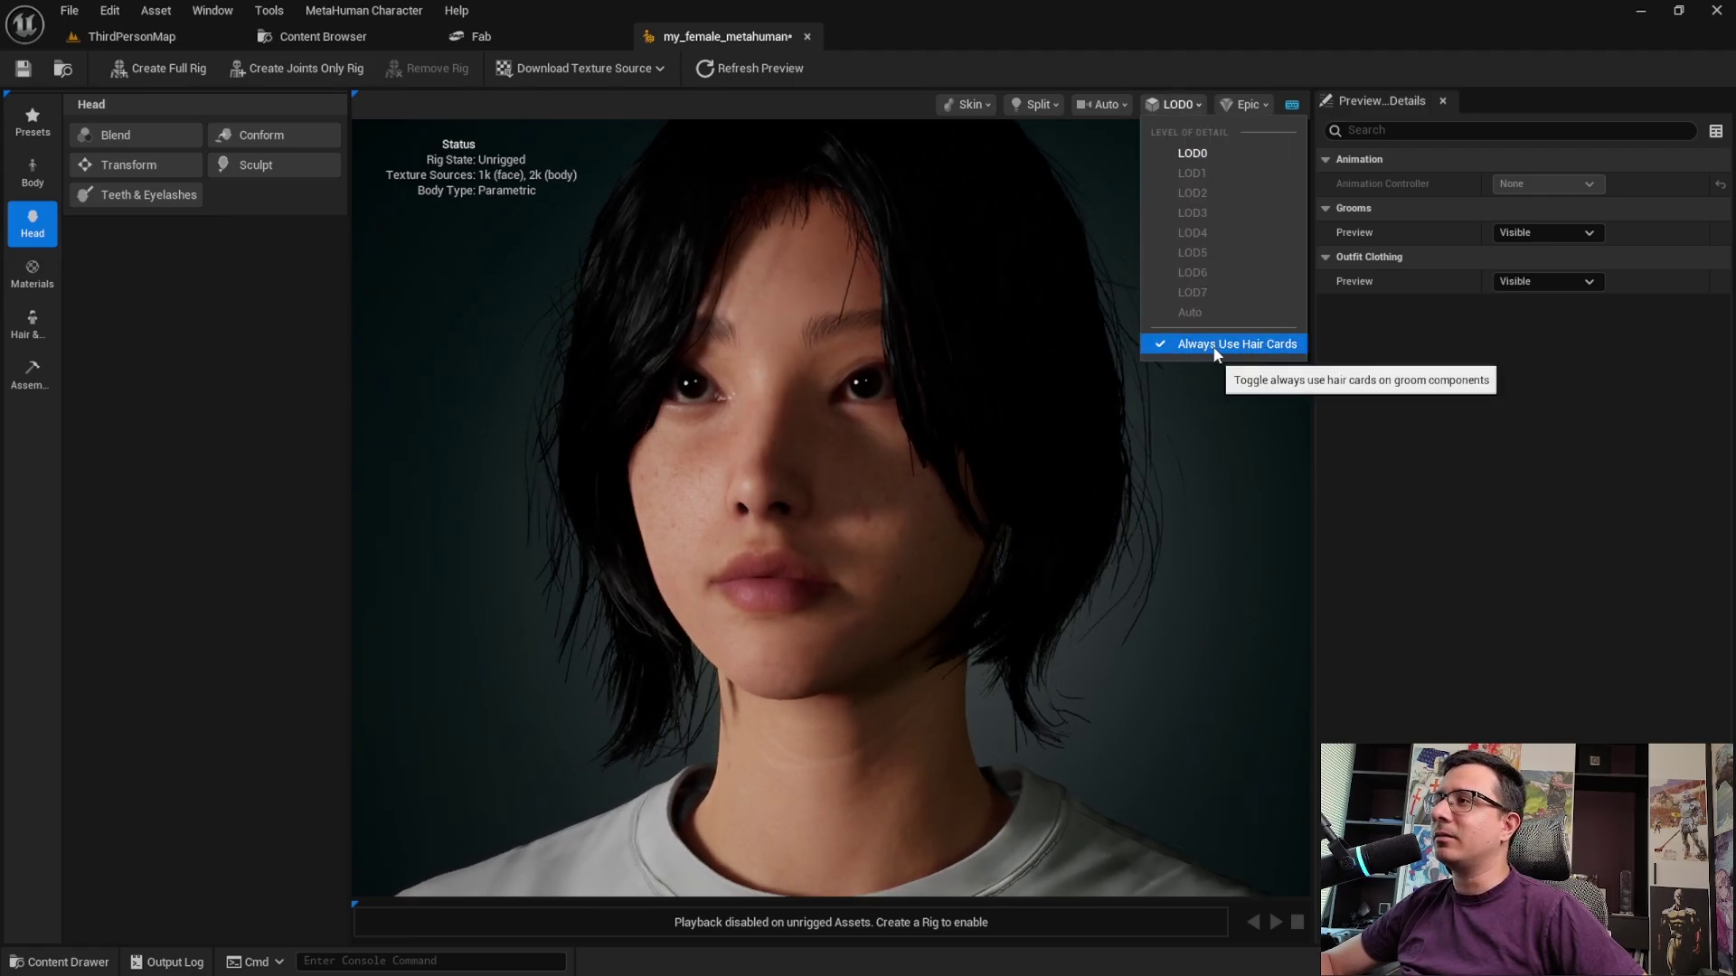
{"action": "left_click", "coordinate": [1215, 346]}
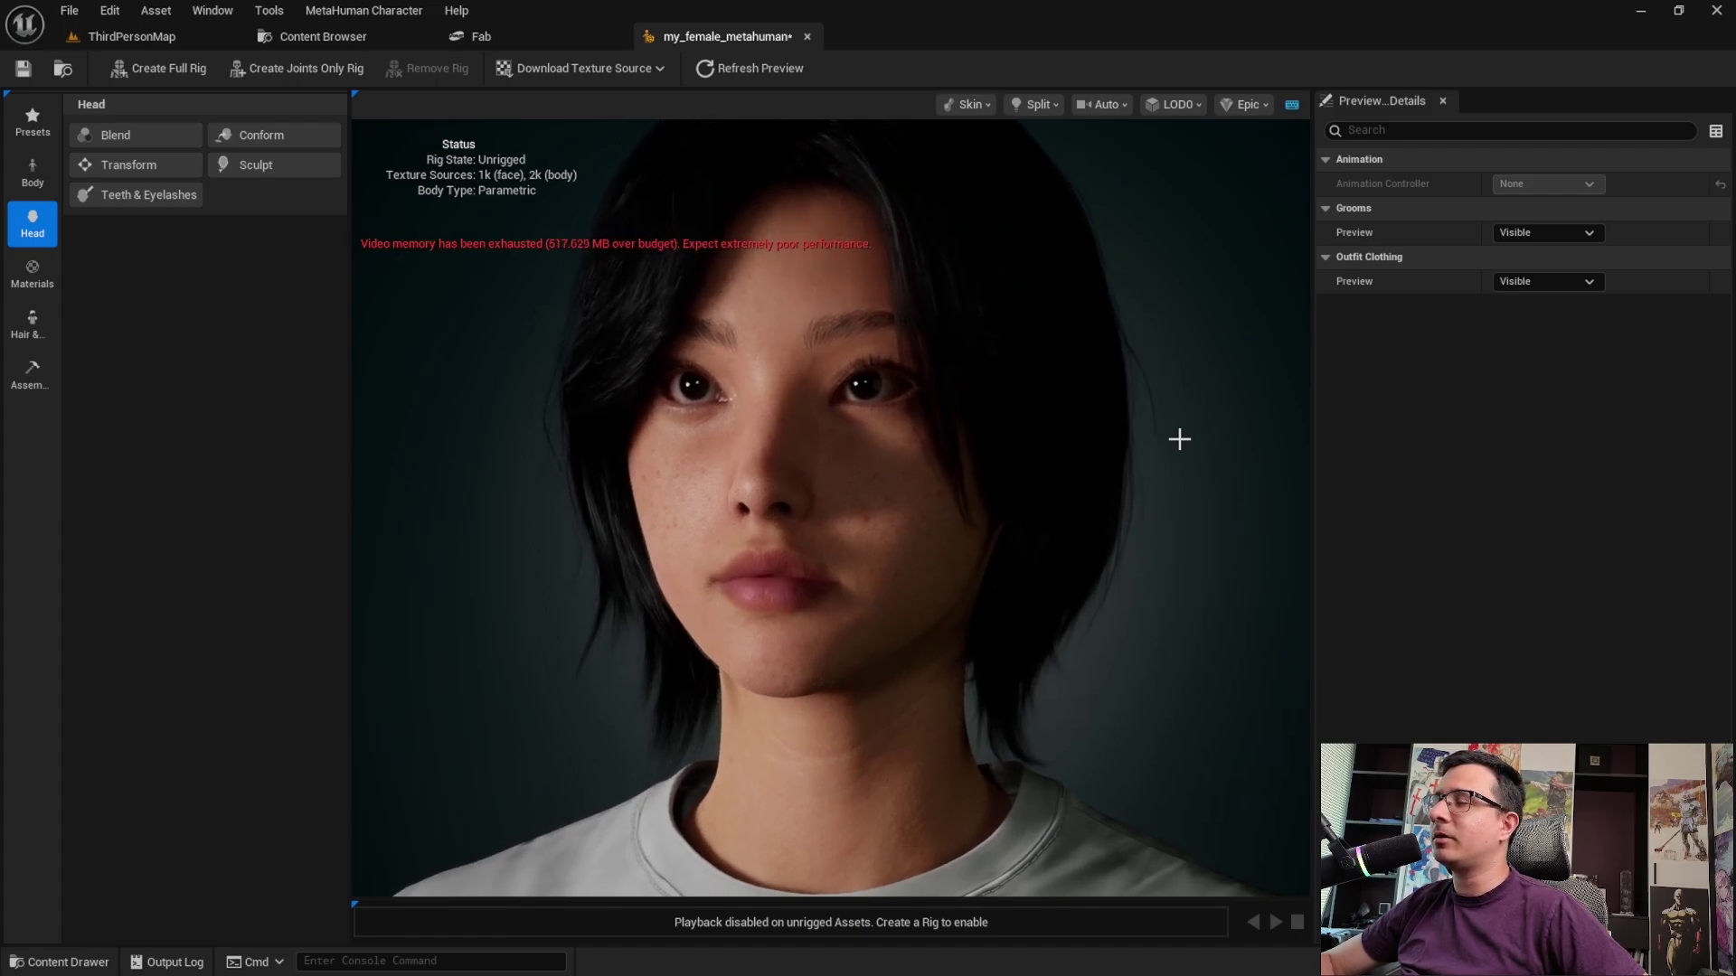
{"action": "left_click_drag", "start_coordinate": [1178, 437], "coordinate": [1010, 443]}
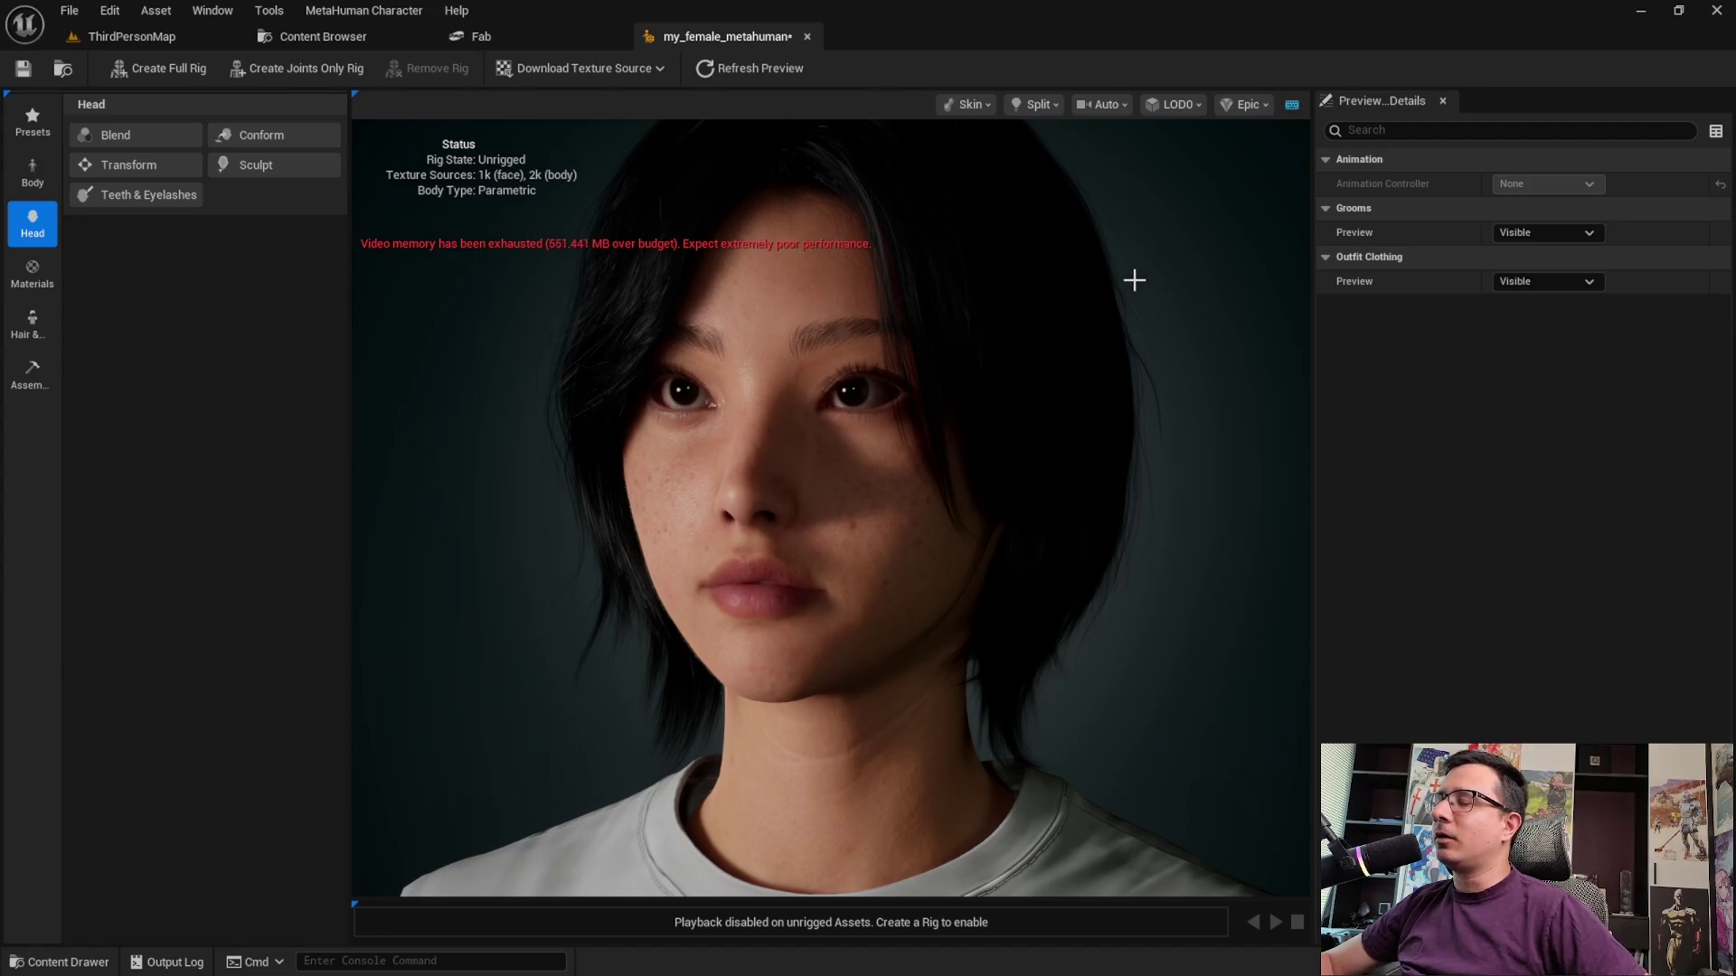
{"action": "left_click_drag", "start_coordinate": [1134, 279], "coordinate": [1027, 280]}
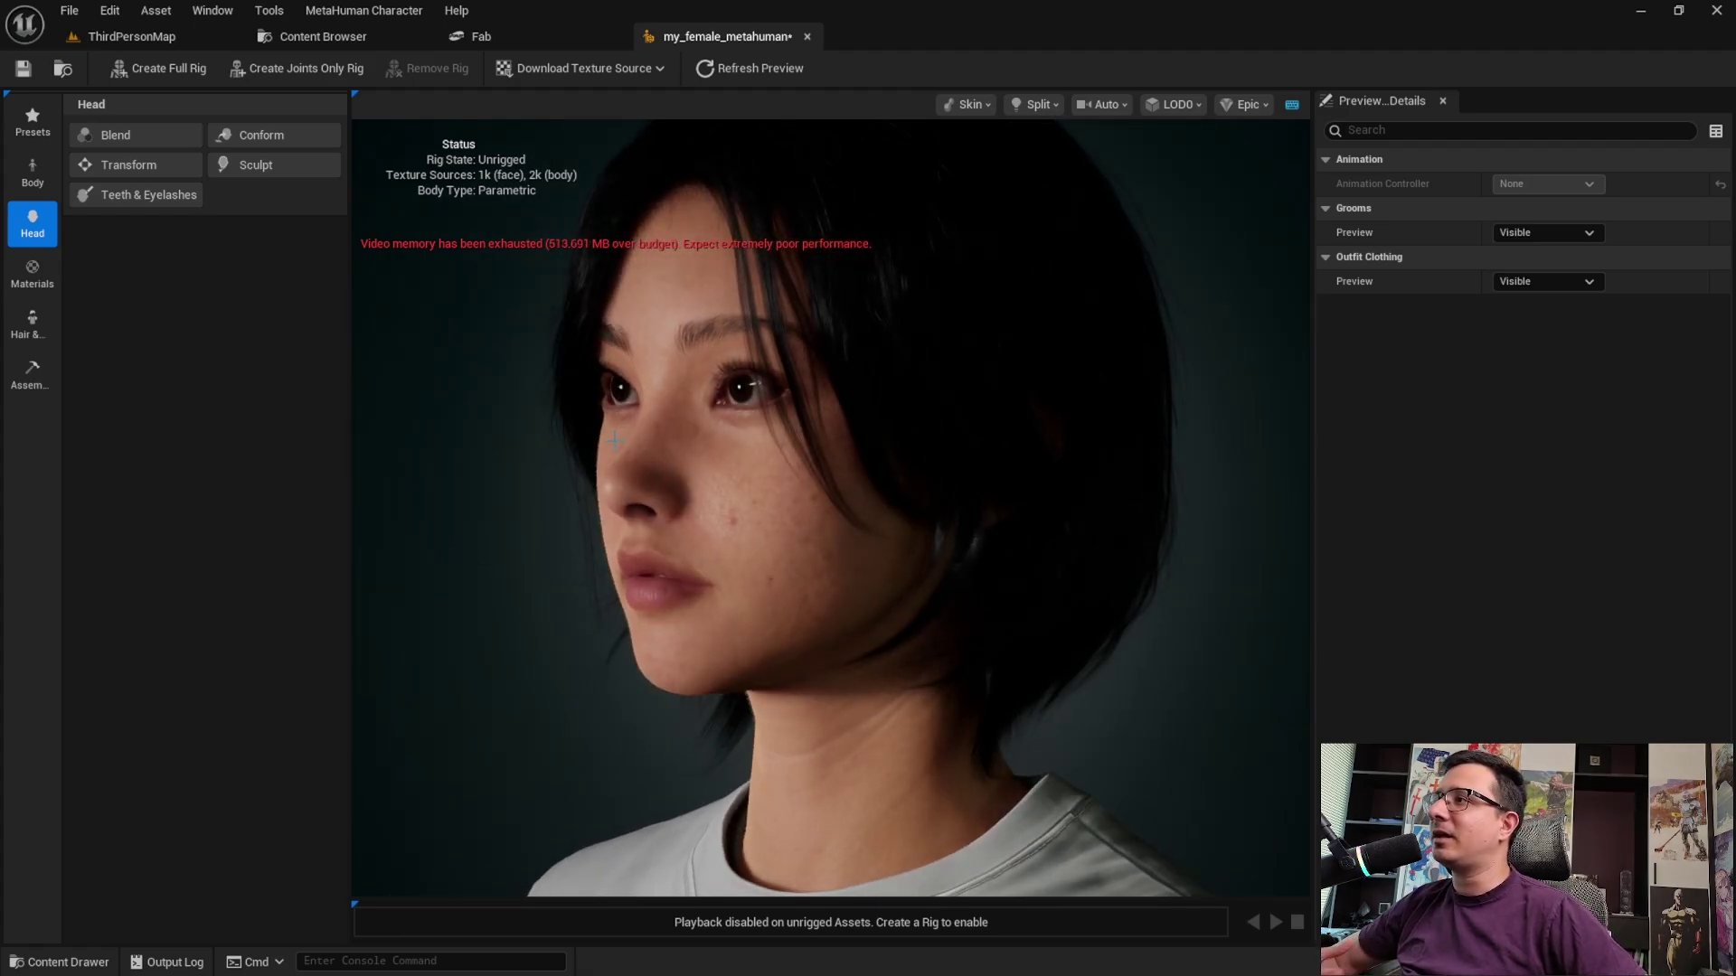
Apply the heavy dark smoky eye makeup preset that surrounds the whole eye to the character's face
{"action": "left_click_drag", "start_coordinate": [756, 383], "coordinate": [864, 383]}
{"action": "left_click_drag", "start_coordinate": [825, 243], "coordinate": [854, 242]}
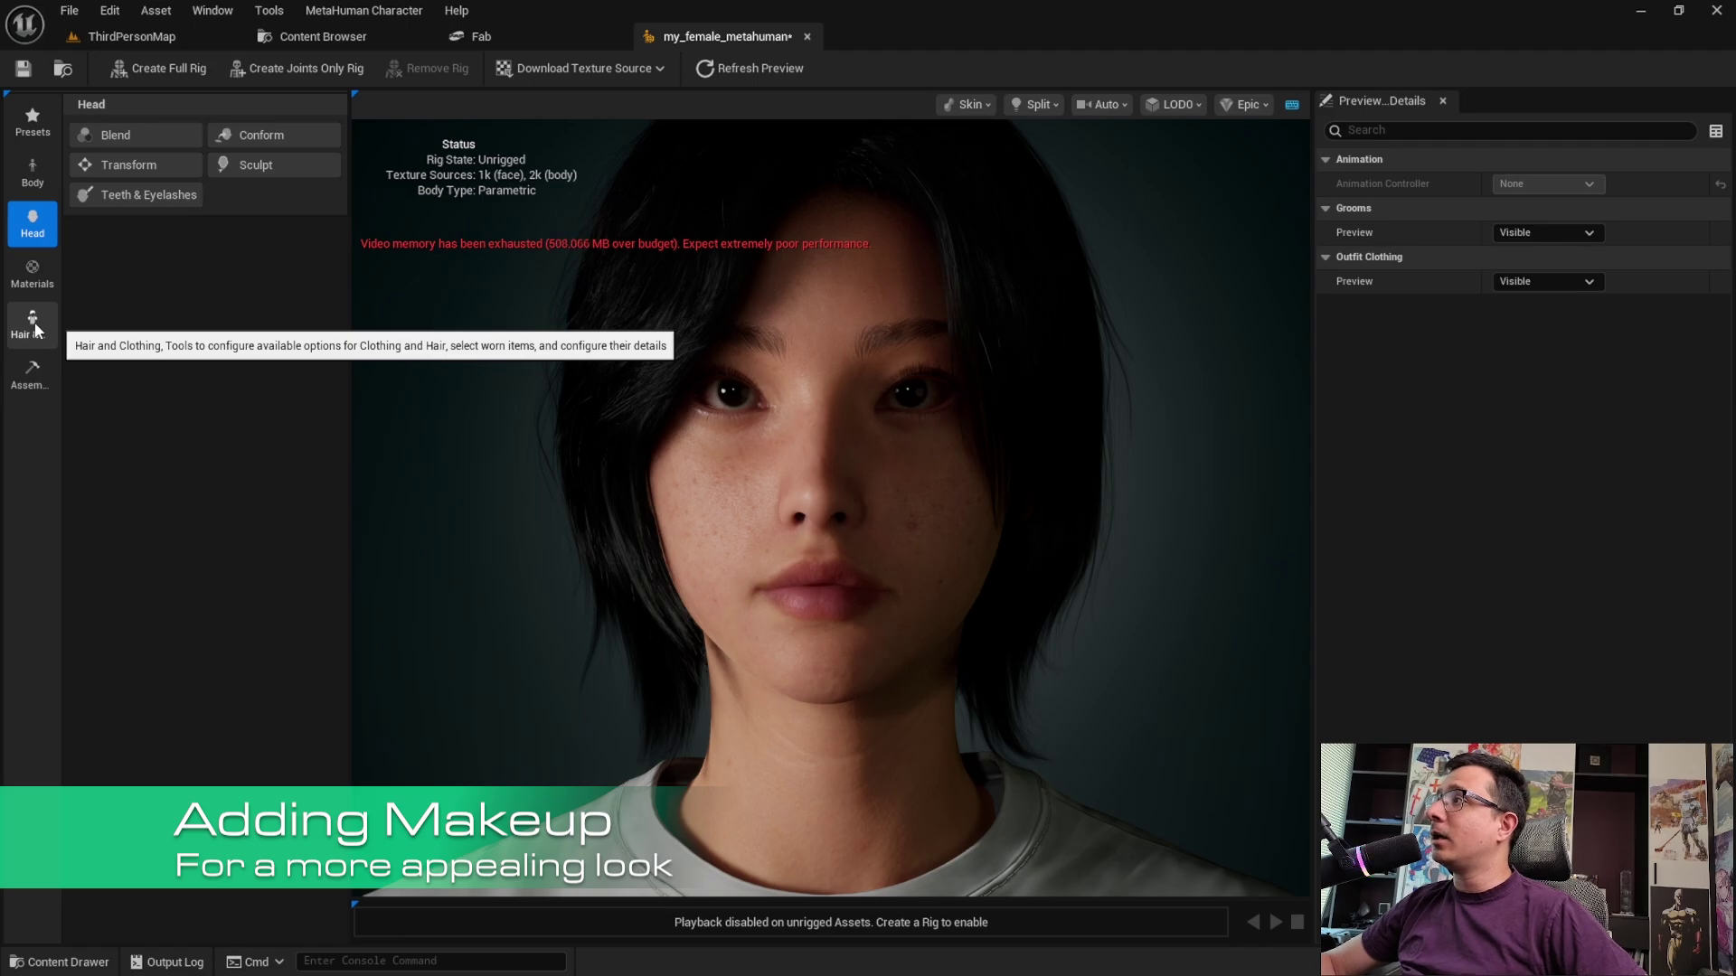
{"action": "left_click", "coordinate": [33, 276]}
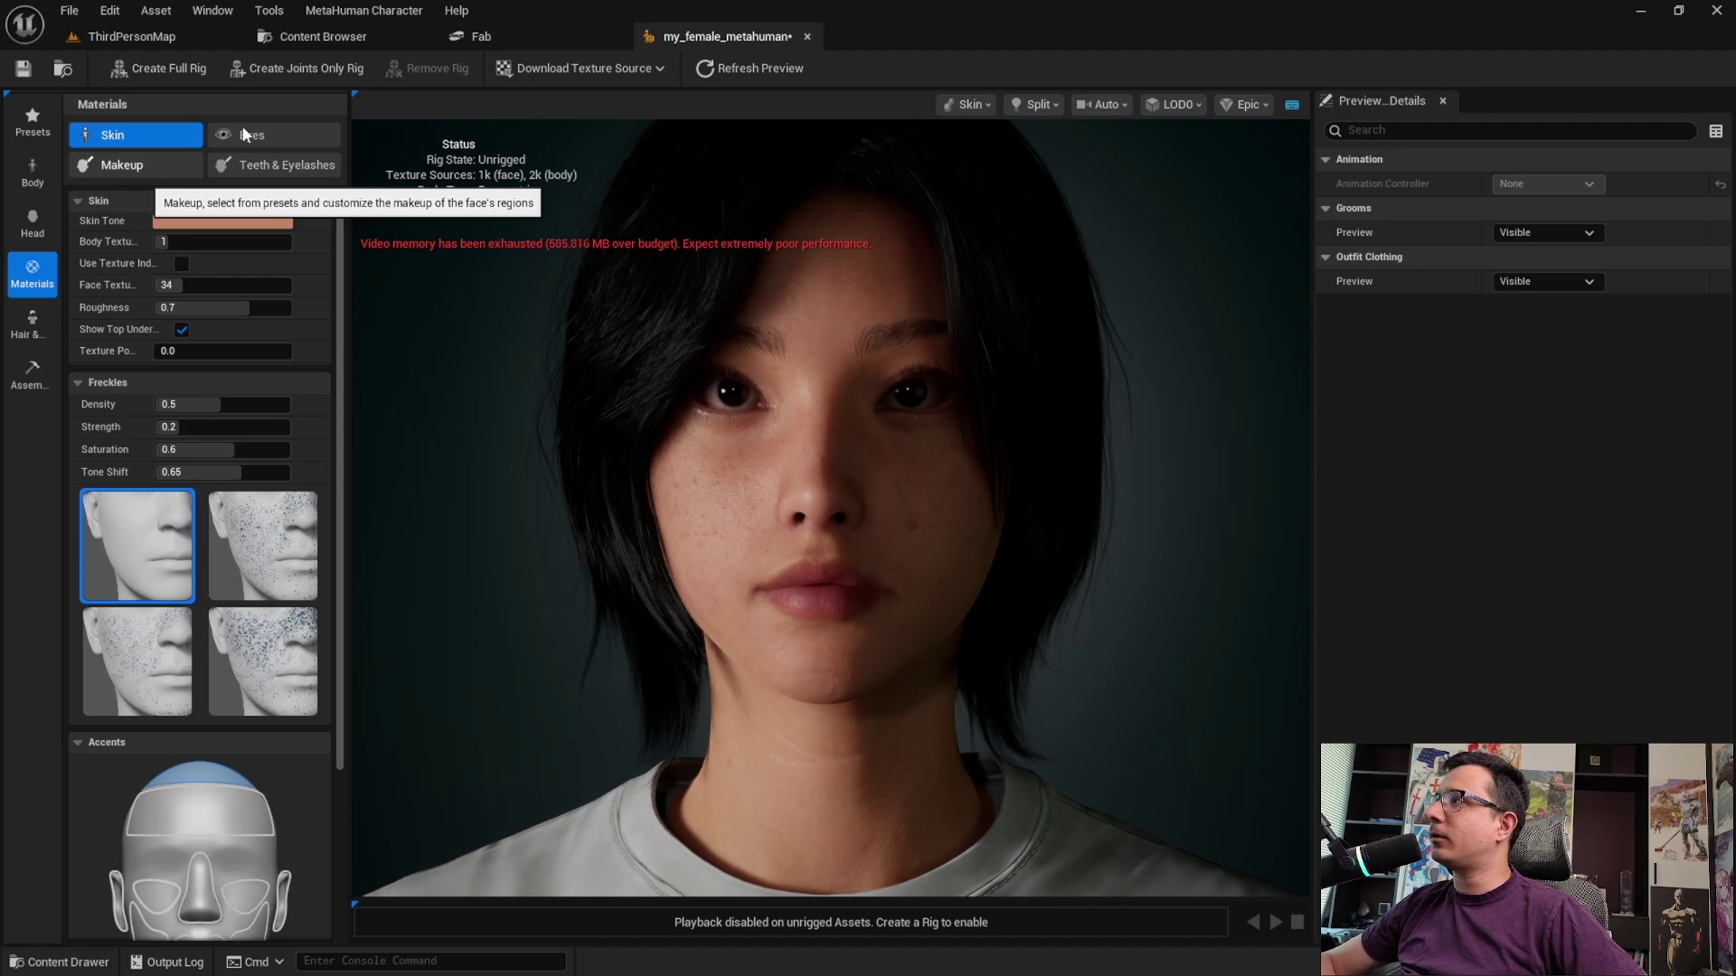
{"action": "left_click", "coordinate": [143, 168]}
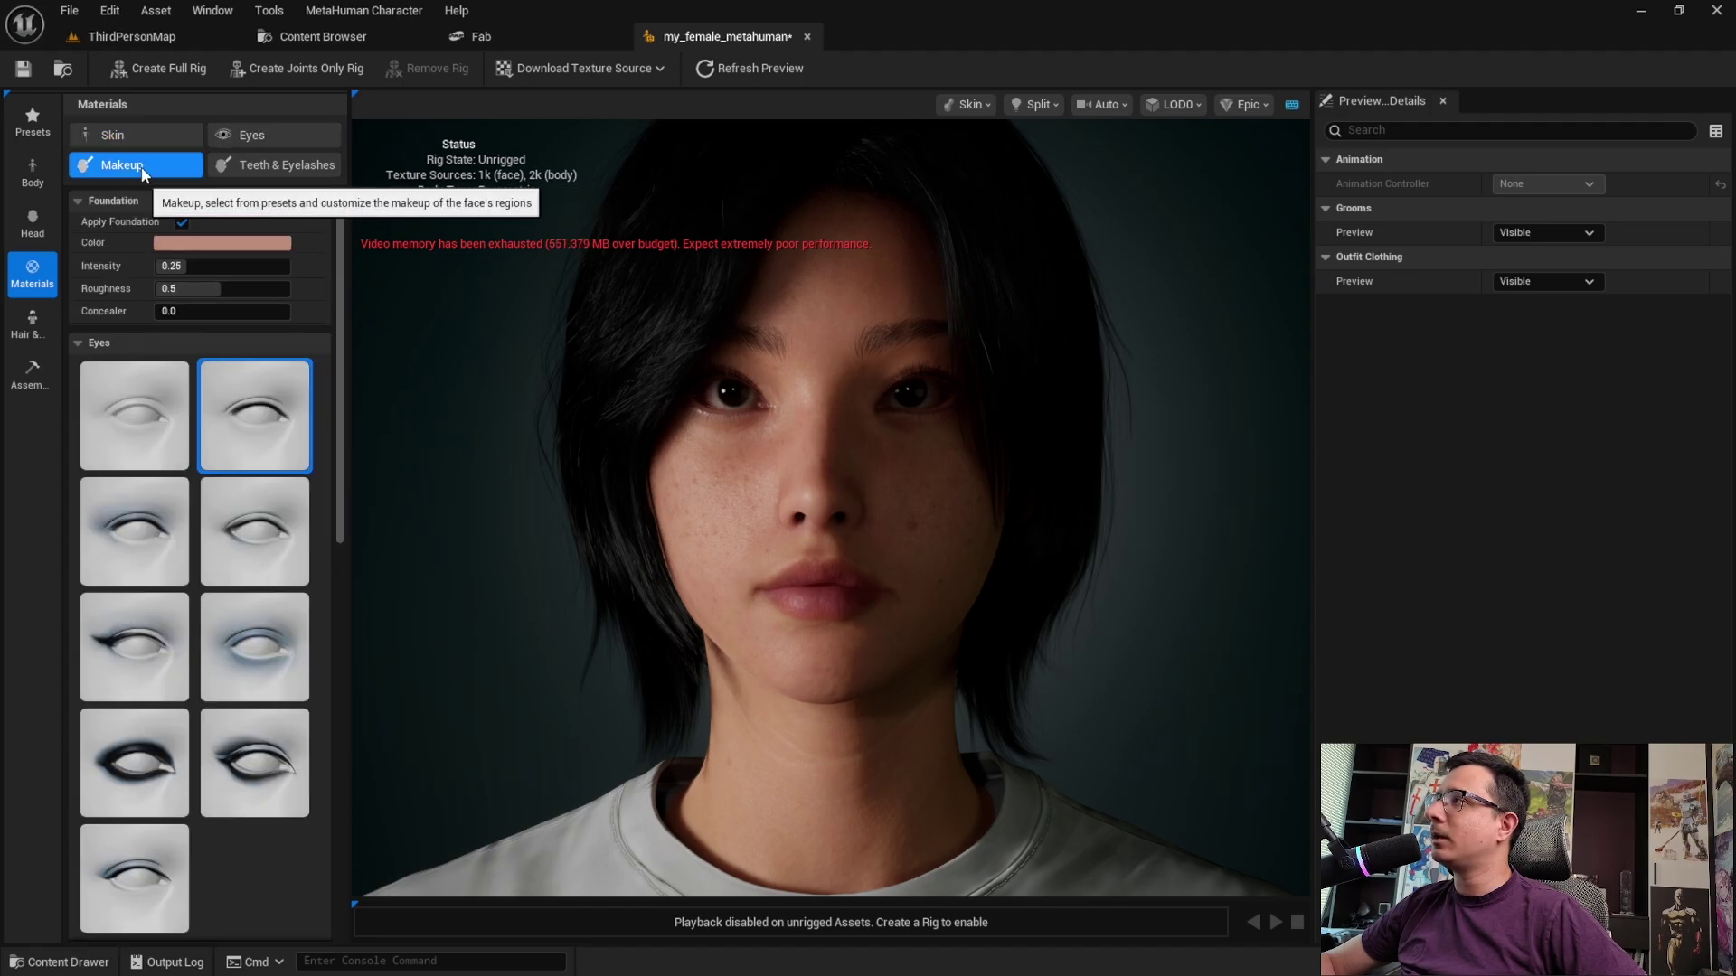
{"action": "left_click", "coordinate": [153, 778]}
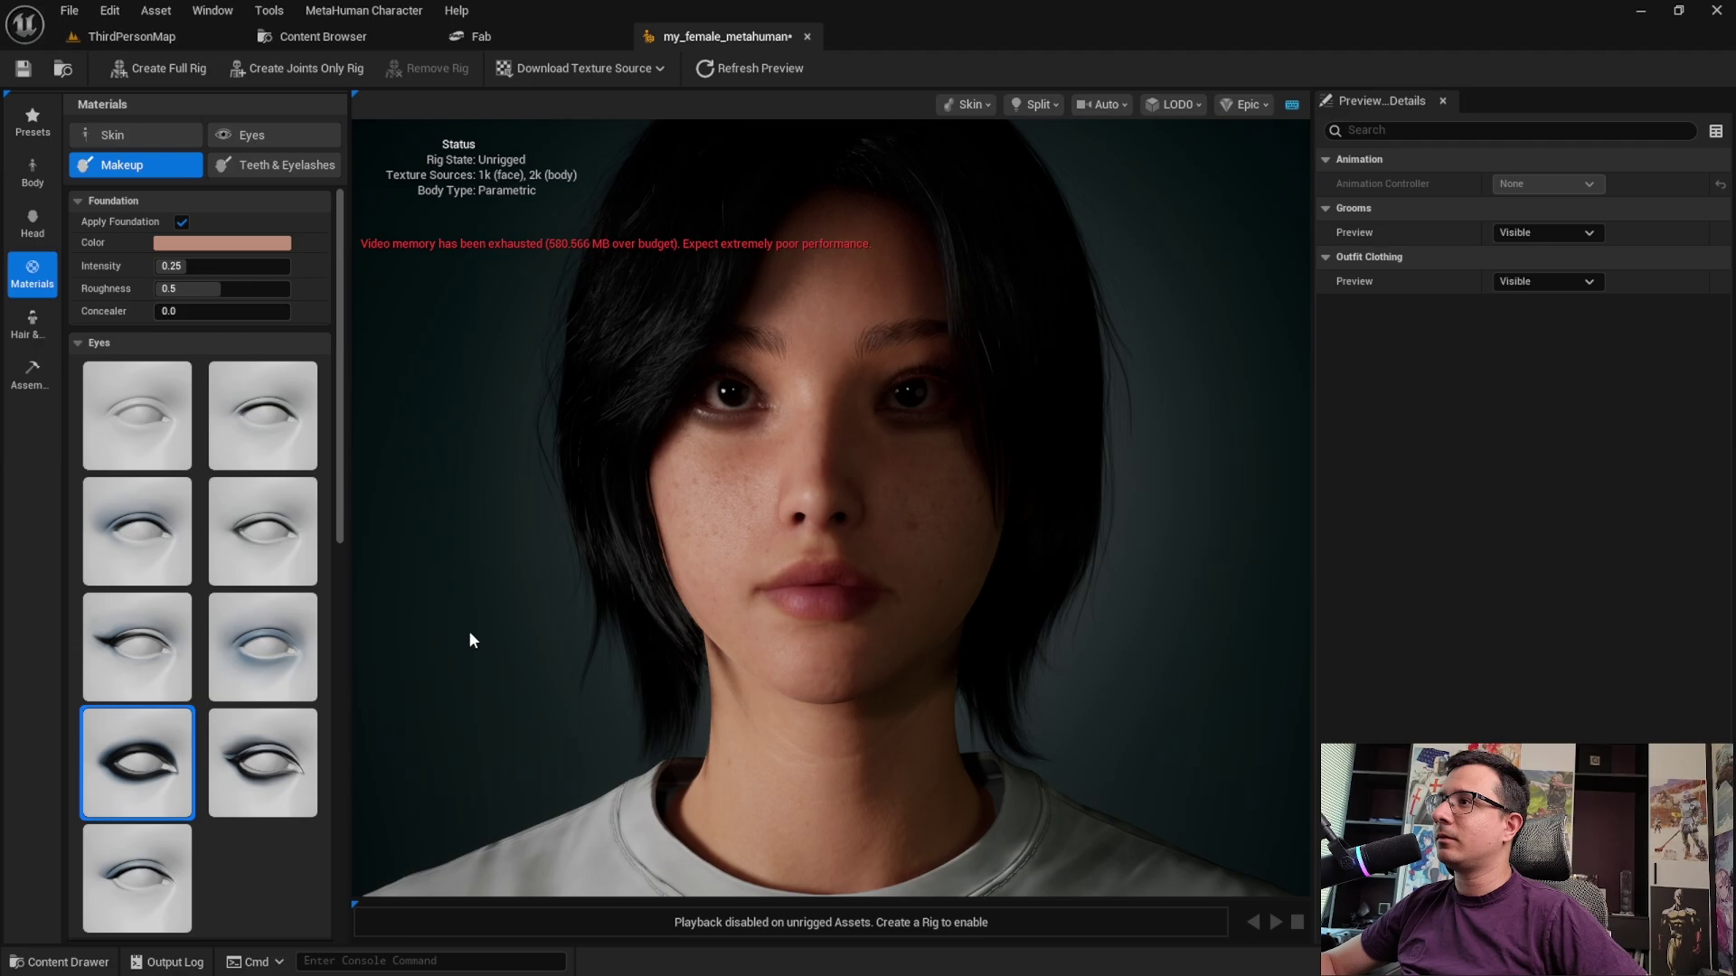
{"action": "left_click_drag", "start_coordinate": [465, 627], "coordinate": [416, 618]}
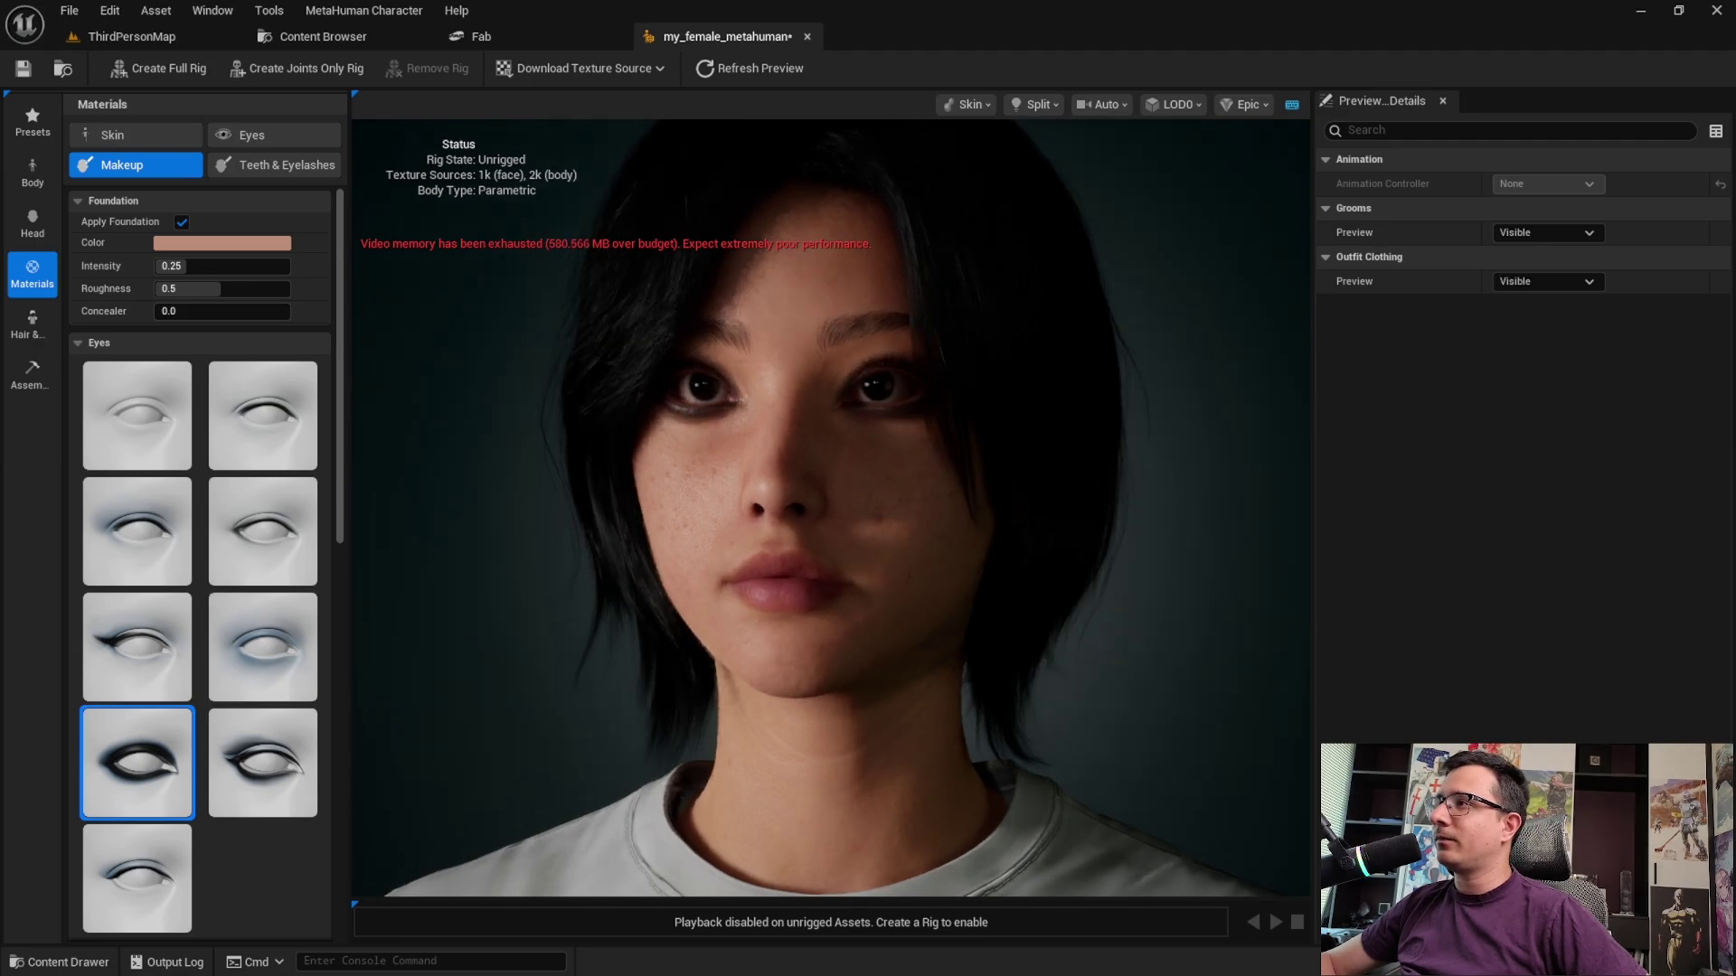
Give the lips the lipstick preset below the bare-lips option, with a very dark red color and 0.49 opacity
{"action": "scroll", "coordinate": [190, 711], "scroll_direction": "down", "scroll_amount": 3}
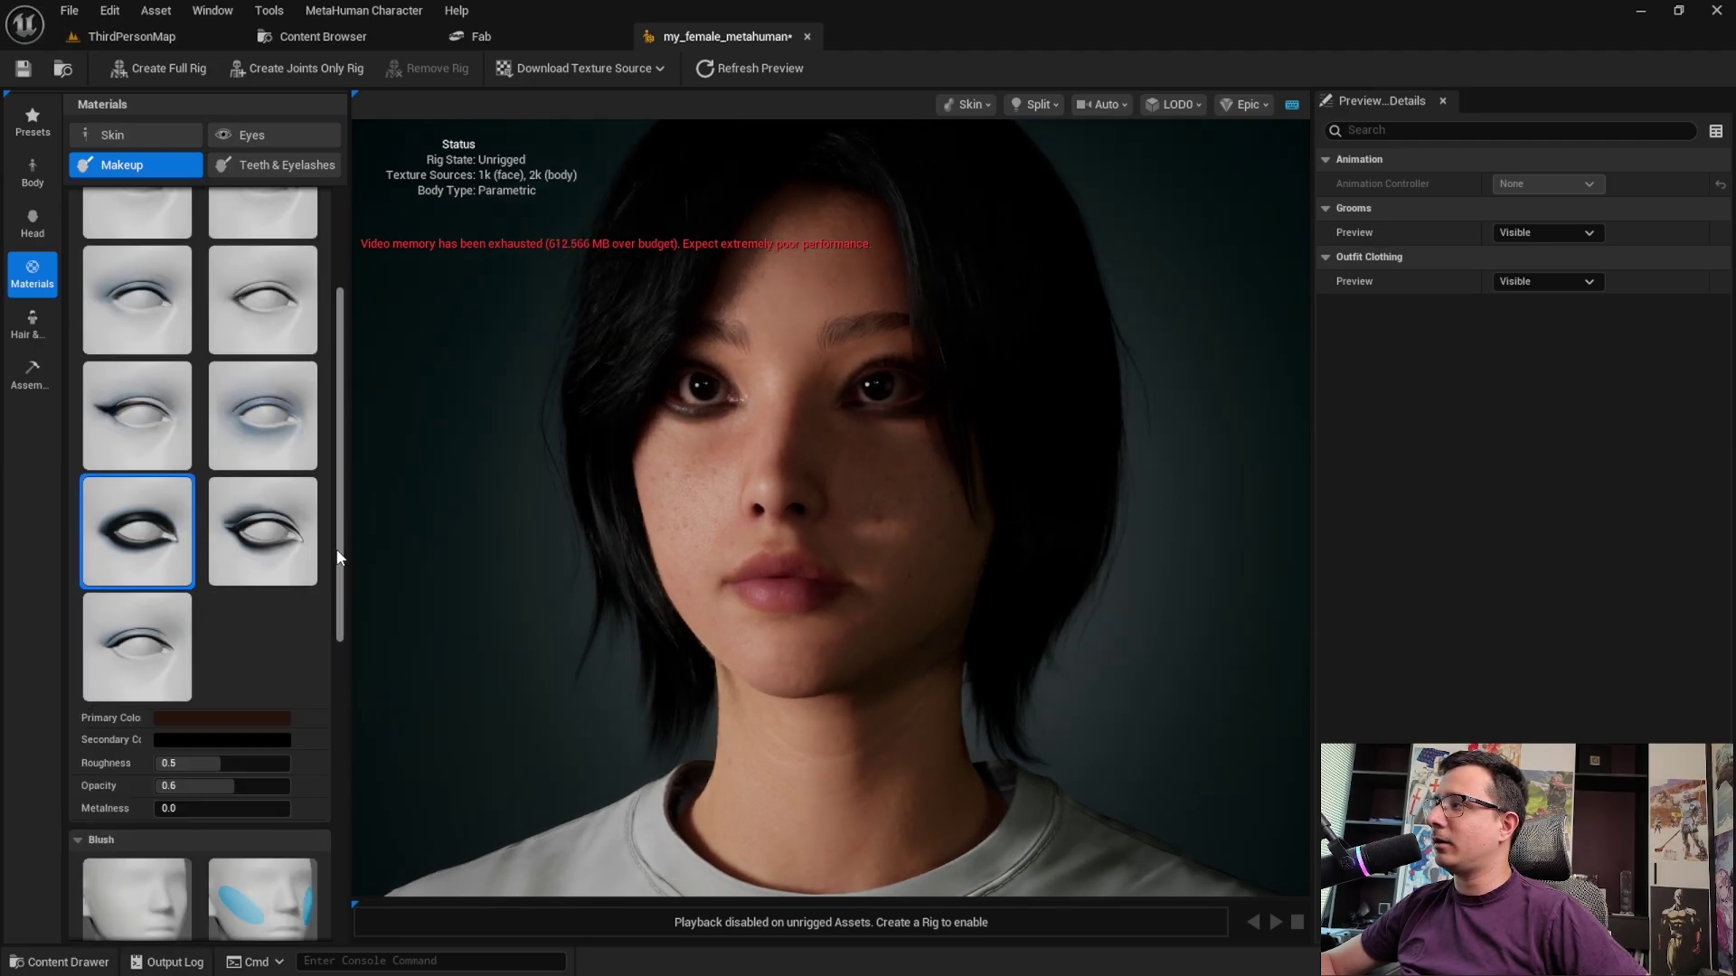
{"action": "scroll", "coordinate": [318, 824], "scroll_direction": "down", "scroll_amount": 6}
{"action": "scroll", "coordinate": [318, 824], "scroll_direction": "down", "scroll_amount": 1}
{"action": "left_click", "coordinate": [157, 795]}
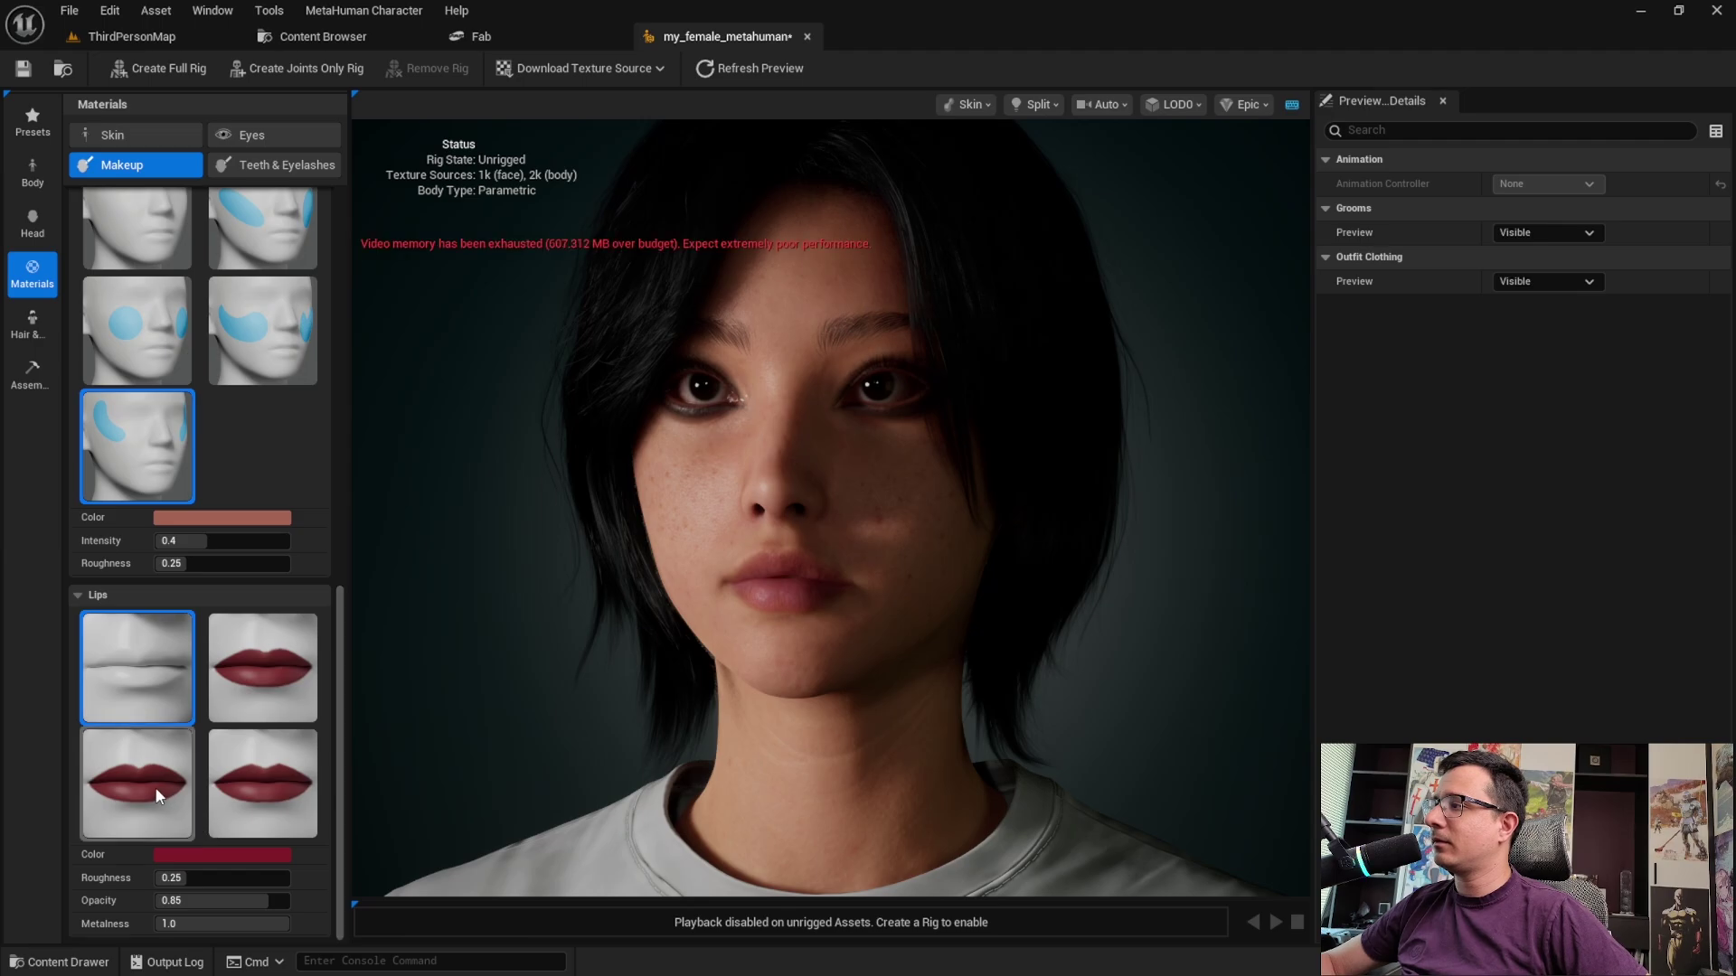
{"action": "left_click", "coordinate": [242, 853]}
{"action": "left_click_drag", "start_coordinate": [518, 667], "coordinate": [515, 681]}
{"action": "left_click", "coordinate": [504, 873]}
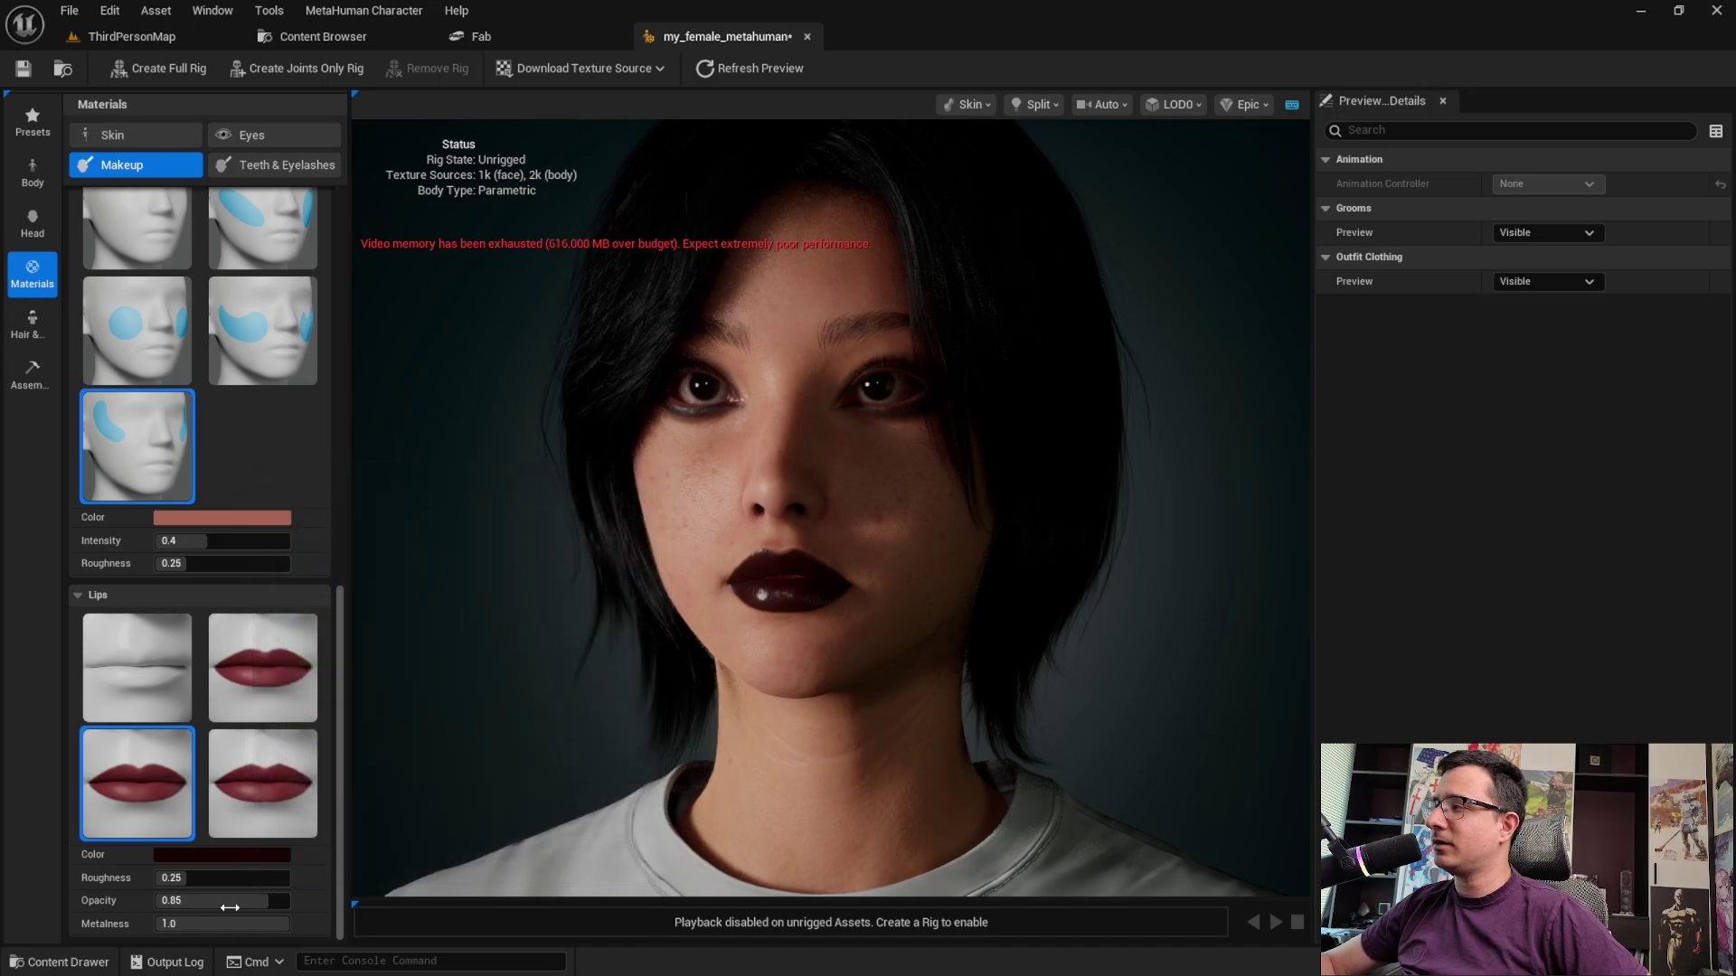
{"action": "left_click_drag", "start_coordinate": [238, 903], "coordinate": [220, 901]}
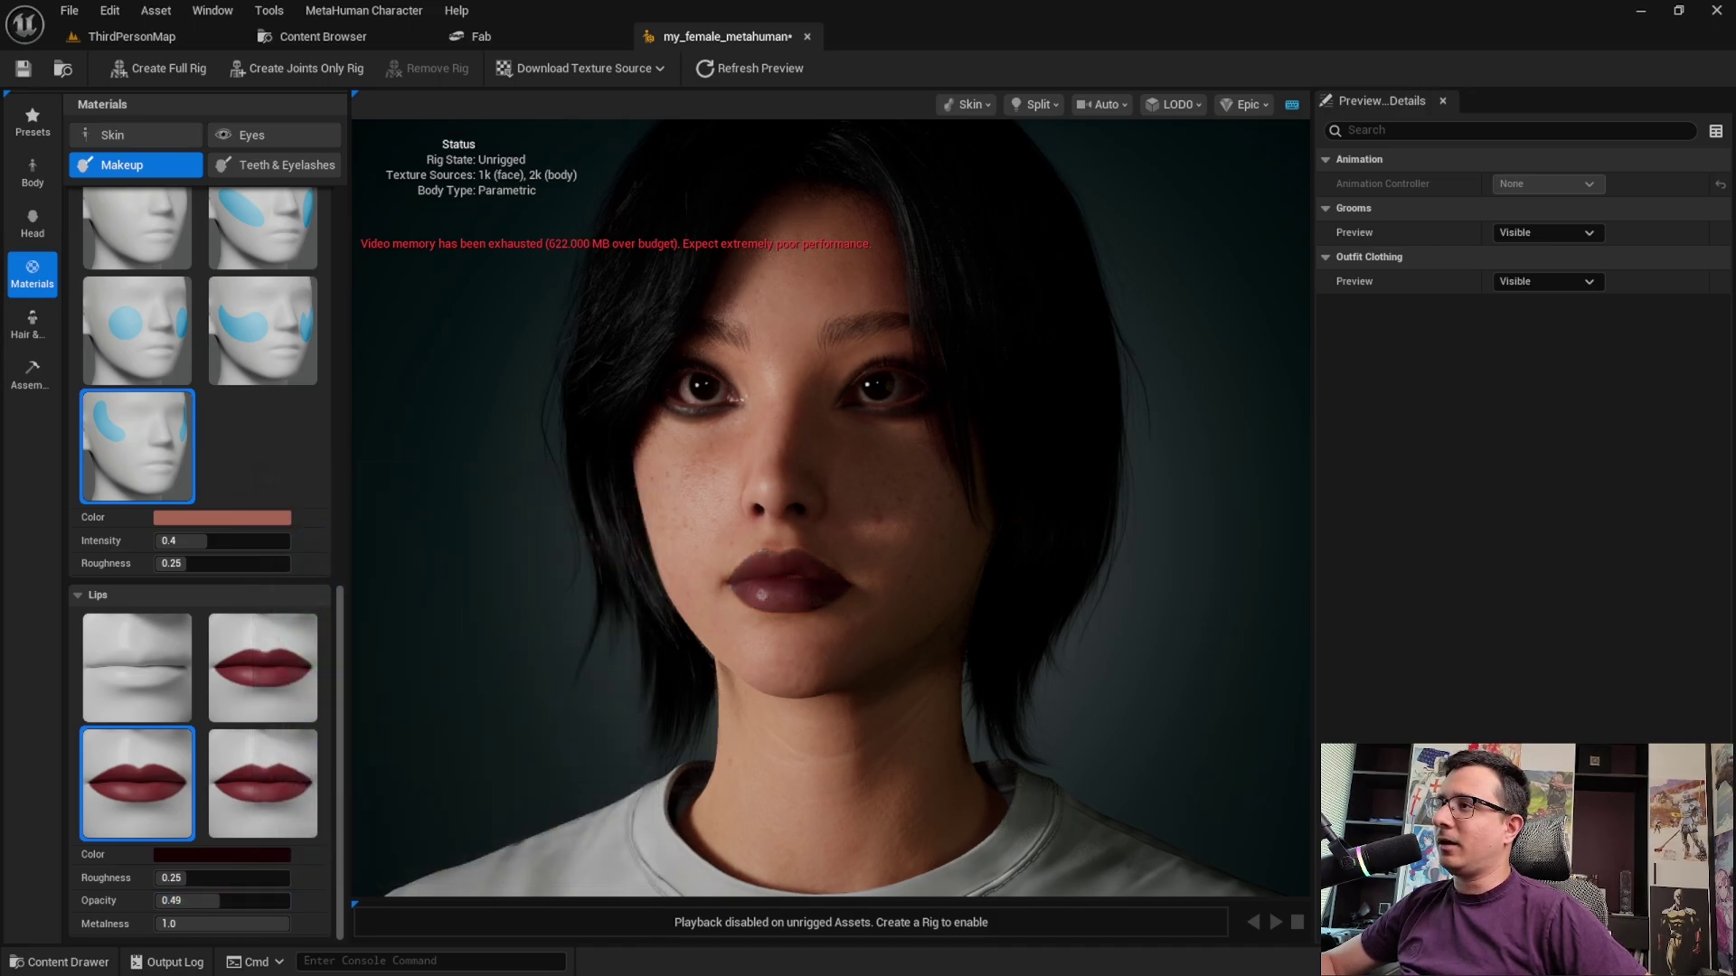
Review the eye makeup settings and inspect the made-up face from angled and front views
{"action": "mouse_move", "coordinate": [813, 506]}
{"action": "left_mouse_down"}
{"action": "mouse_move", "coordinate": [967, 506]}
{"action": "mouse_move", "coordinate": [800, 506]}
{"action": "left_mouse_up"}
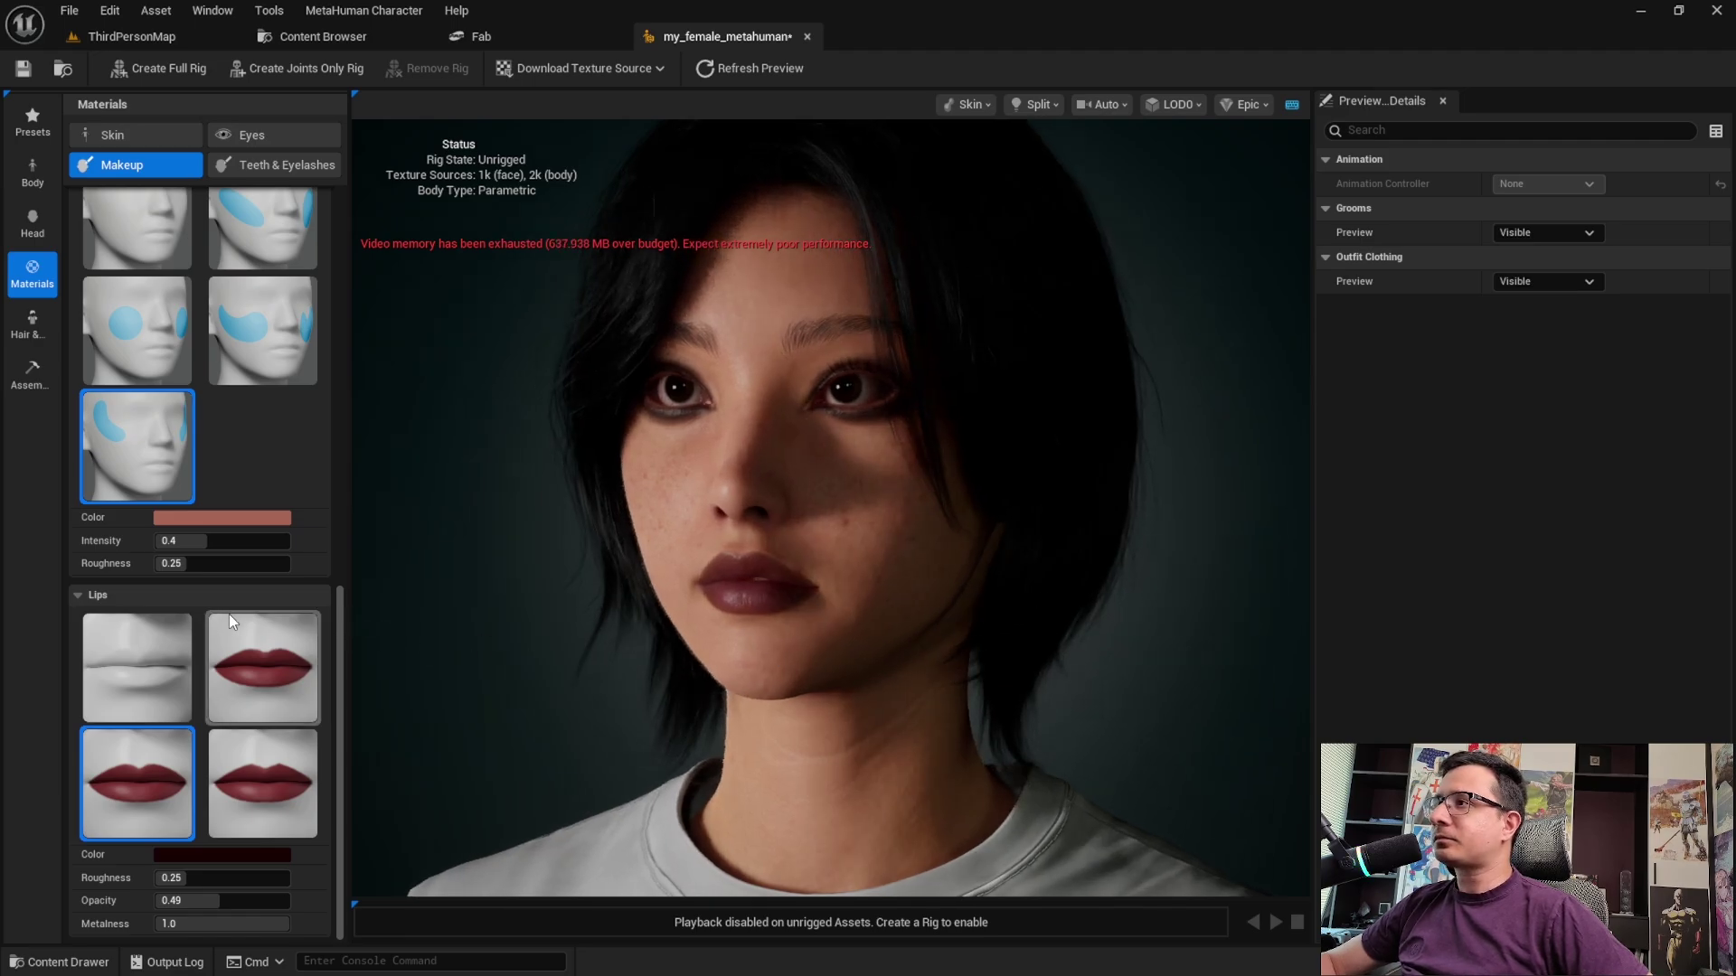
{"action": "scroll", "coordinate": [237, 600], "scroll_direction": "up", "scroll_amount": 5}
{"action": "scroll", "coordinate": [236, 602], "scroll_direction": "up", "scroll_amount": 3}
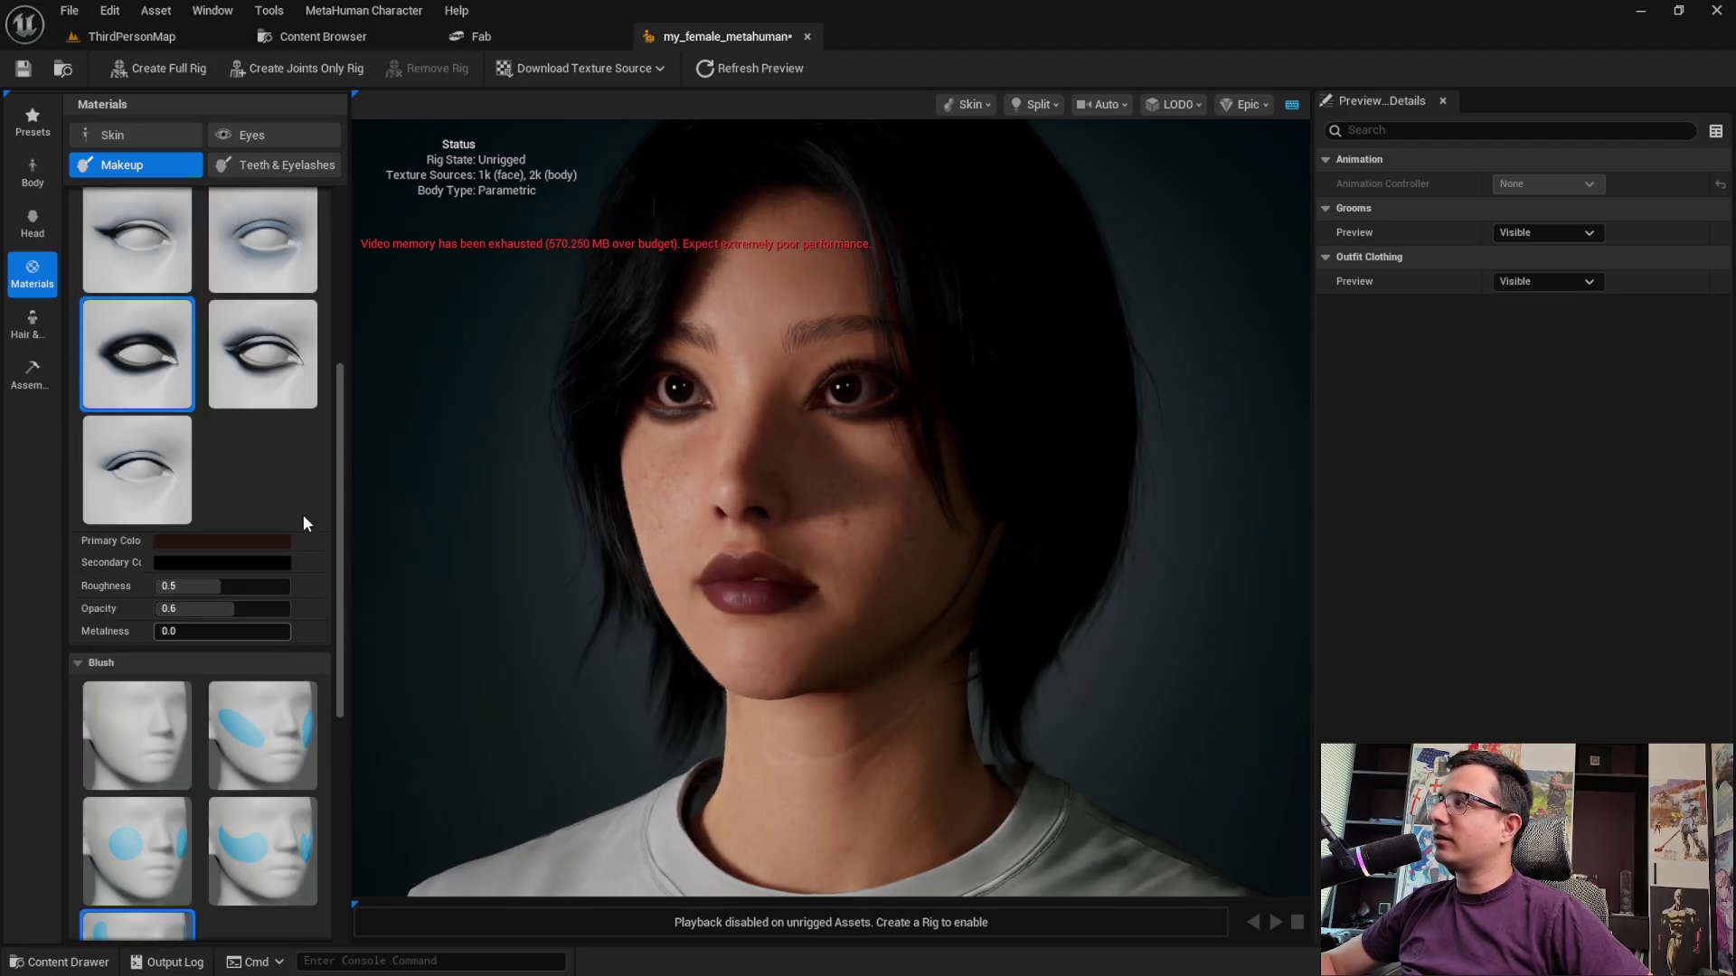
{"action": "scroll", "coordinate": [242, 590], "scroll_direction": "up", "scroll_amount": 4}
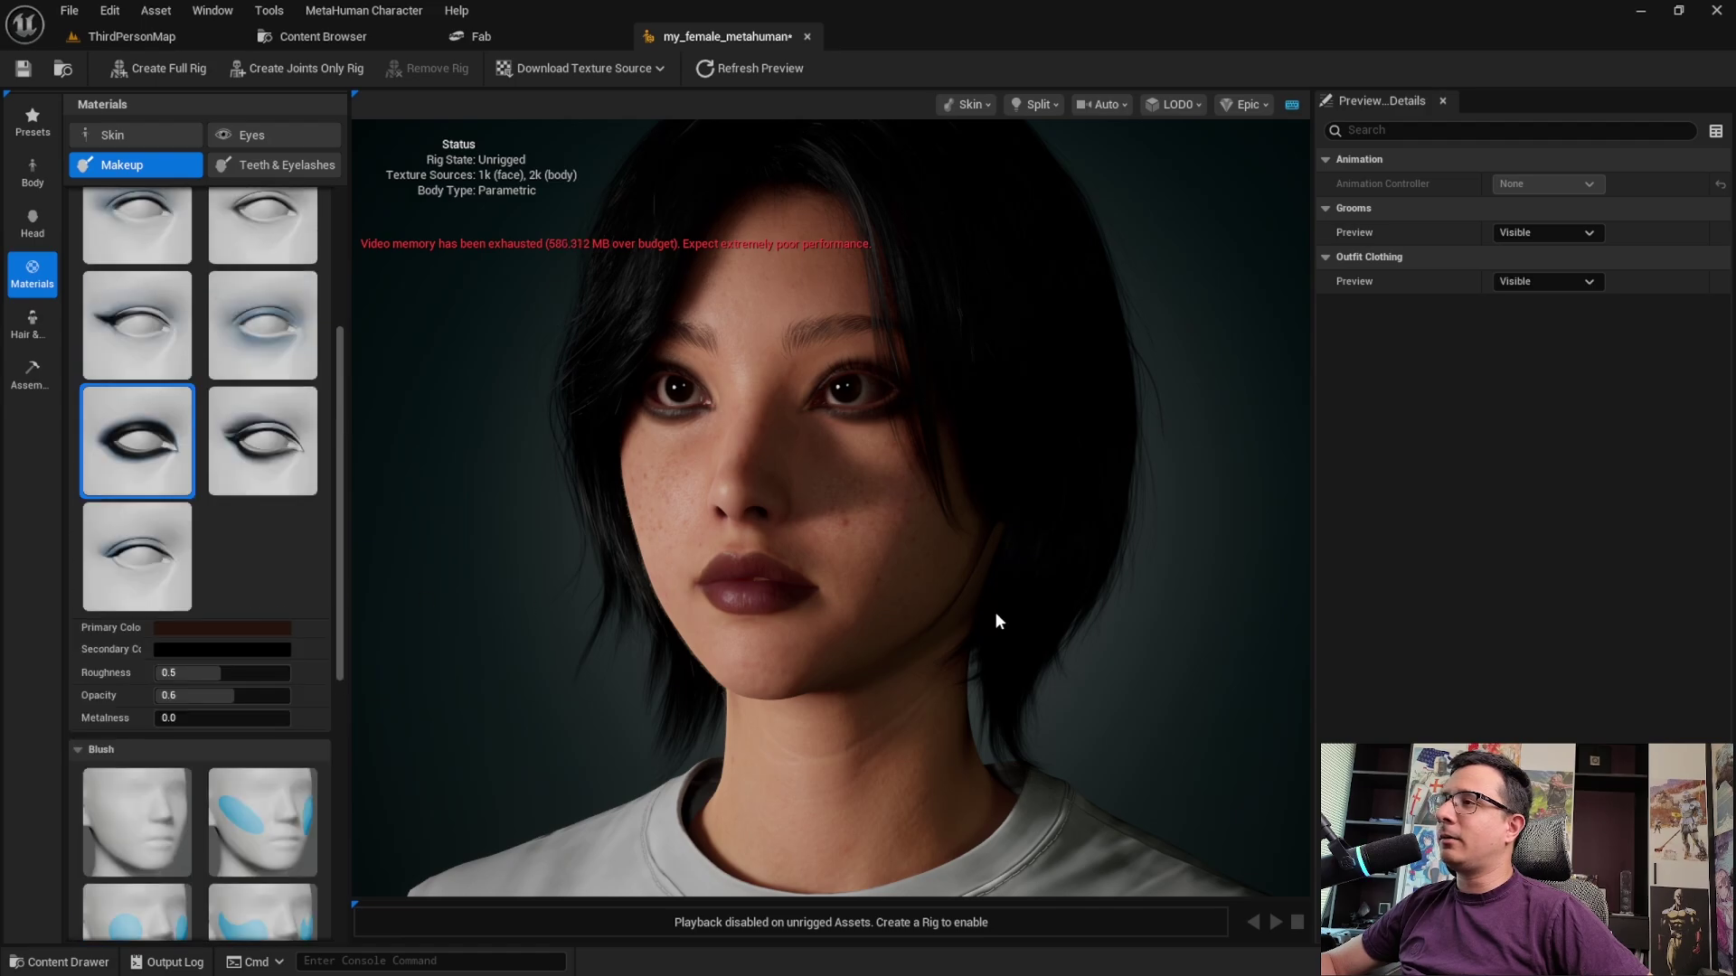
{"action": "left_click_drag", "start_coordinate": [741, 507], "coordinate": [891, 507]}
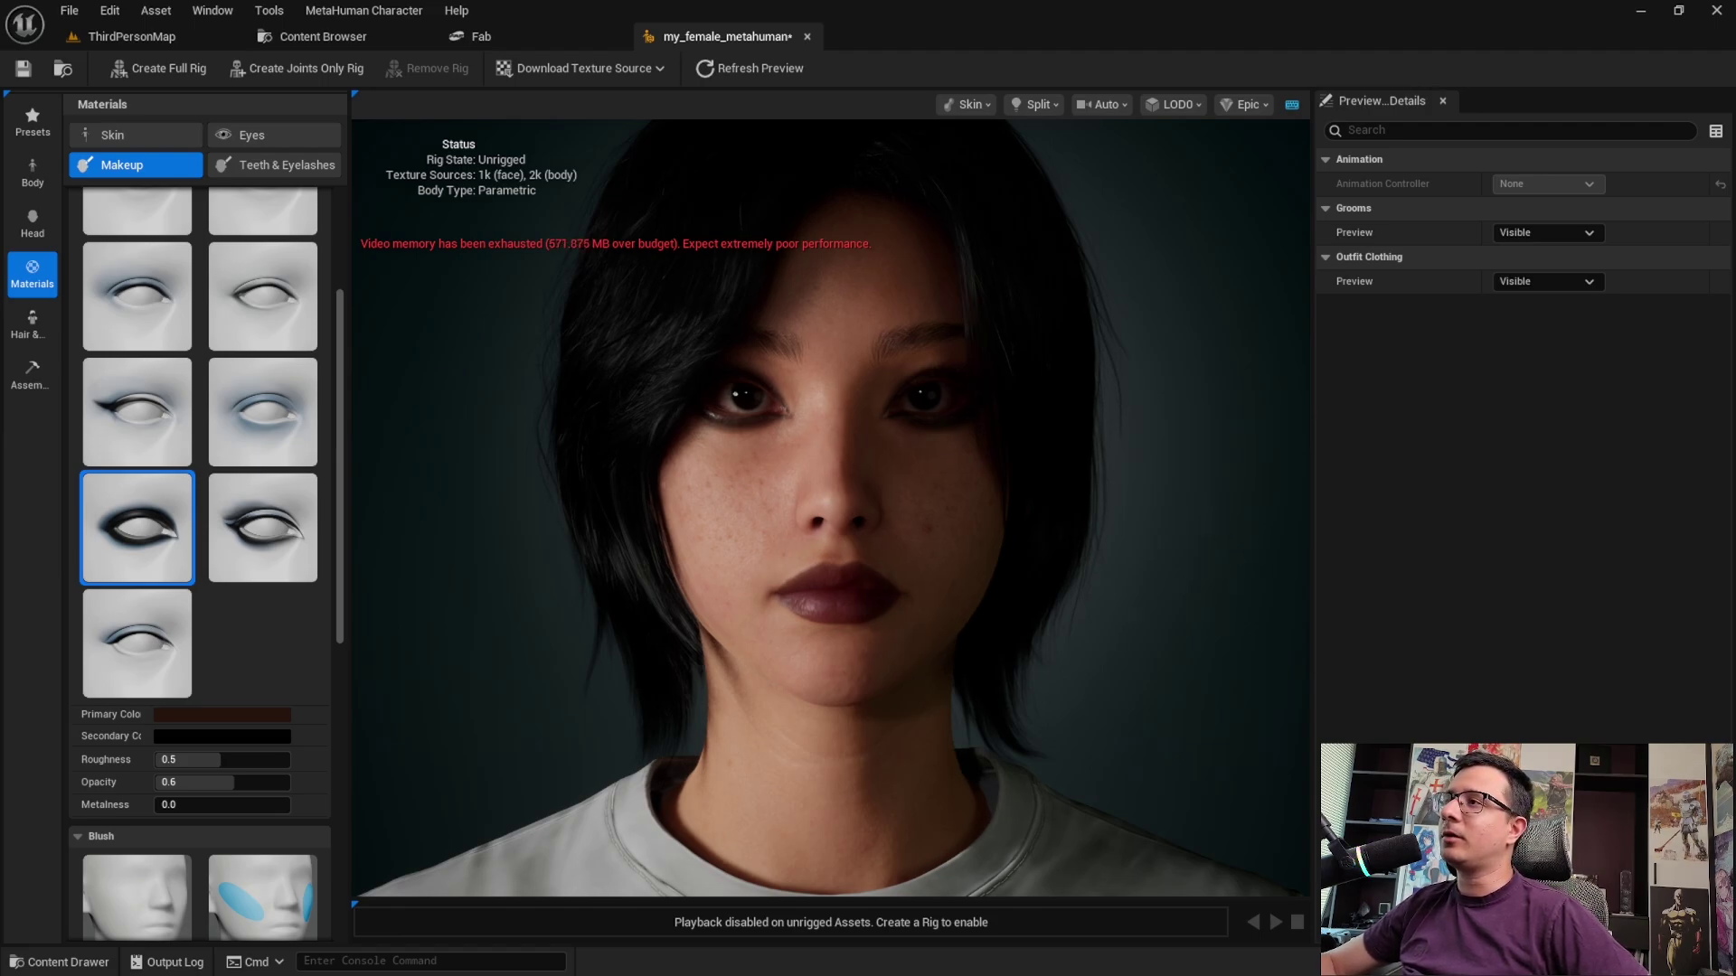
{"action": "left_click_drag", "start_coordinate": [838, 506], "coordinate": [823, 506]}
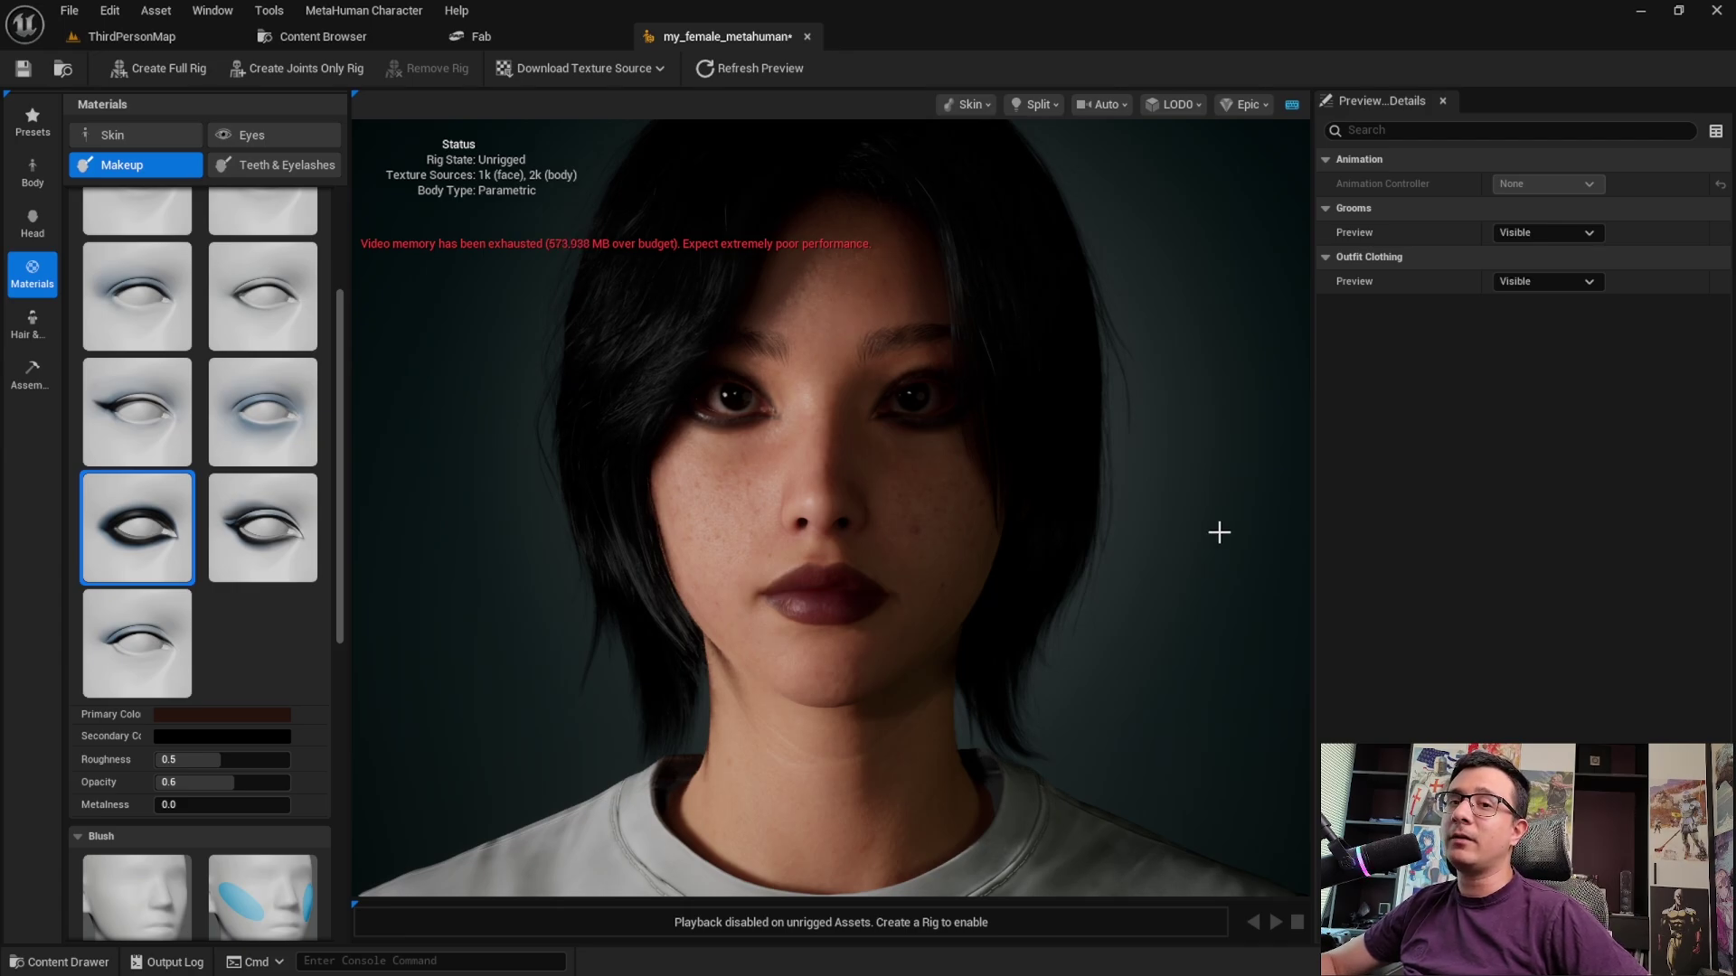